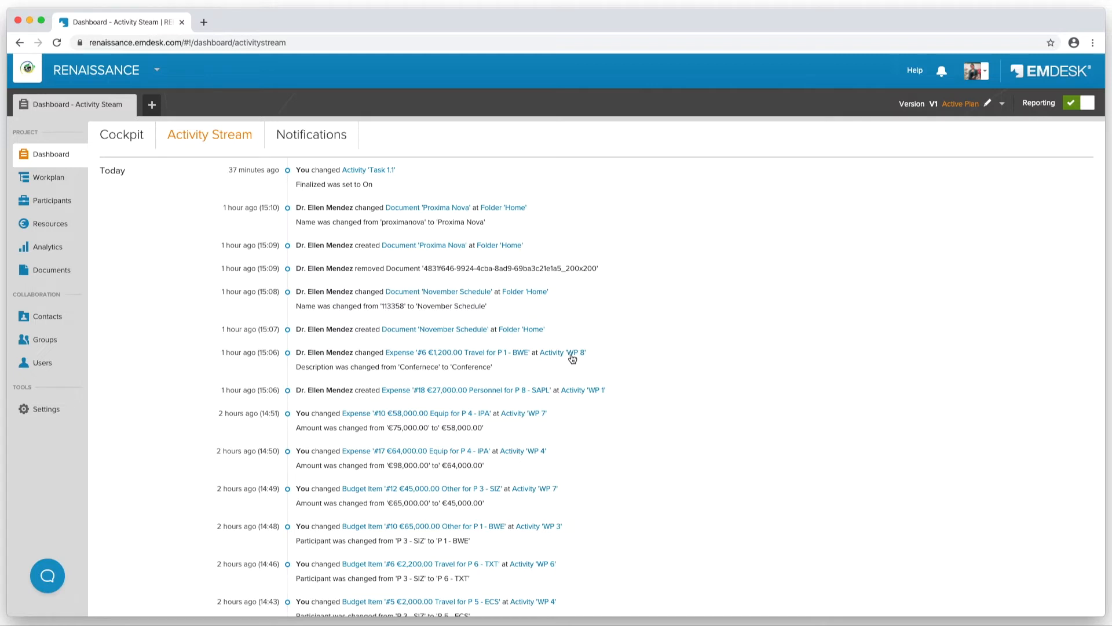
Review recent project changes and new notifications, opening the WP 8 entry and the new comments on Activity Task 1.1.
click(571, 356)
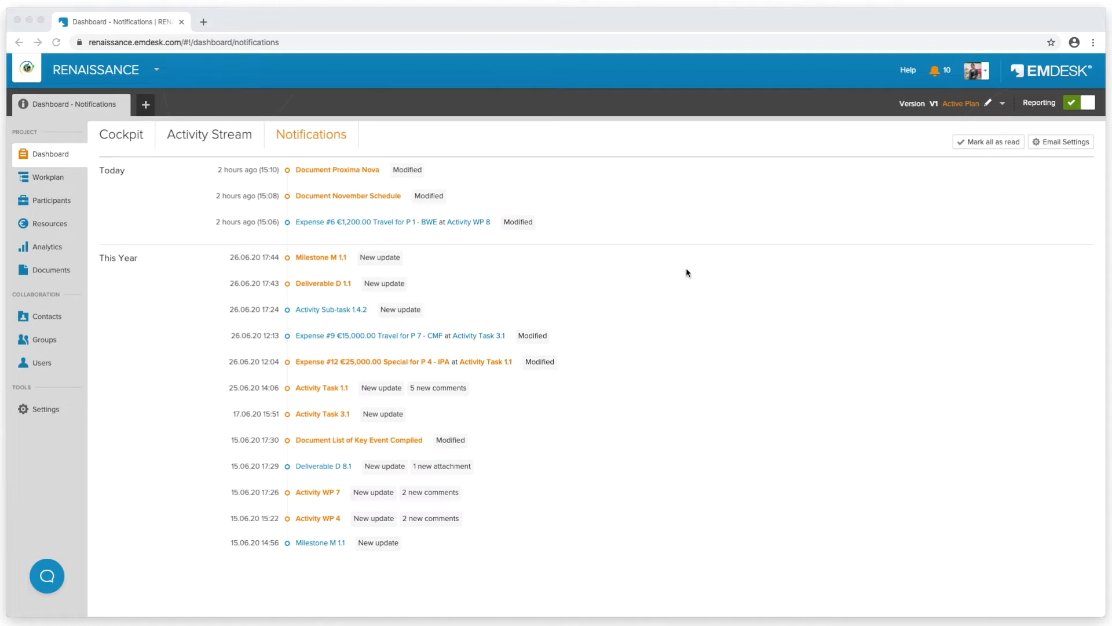
click(937, 74)
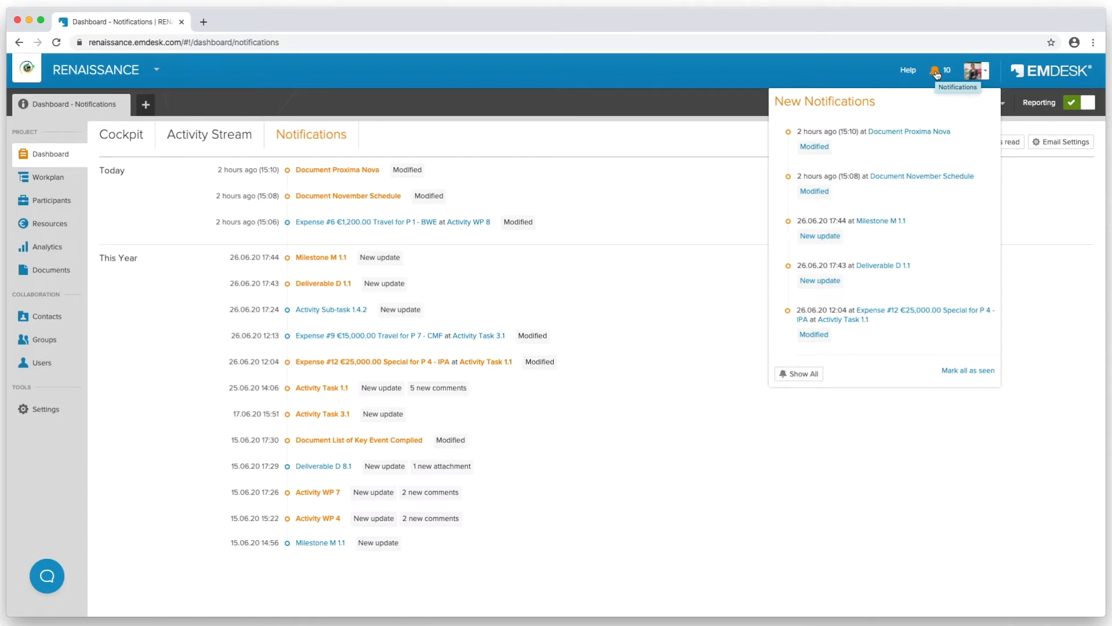
click(937, 73)
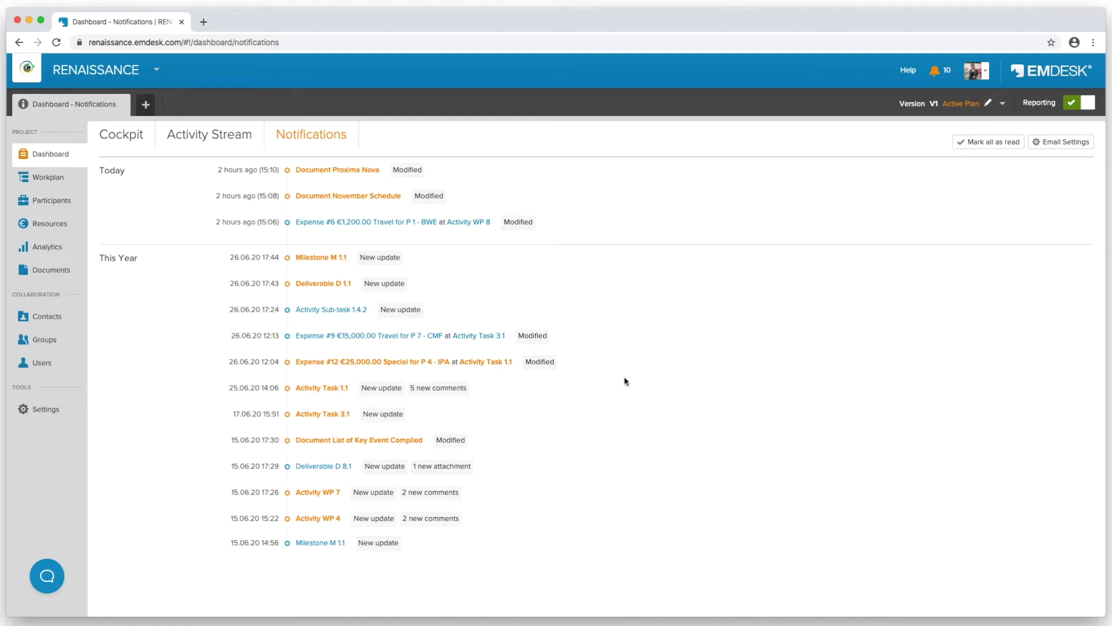
click(435, 388)
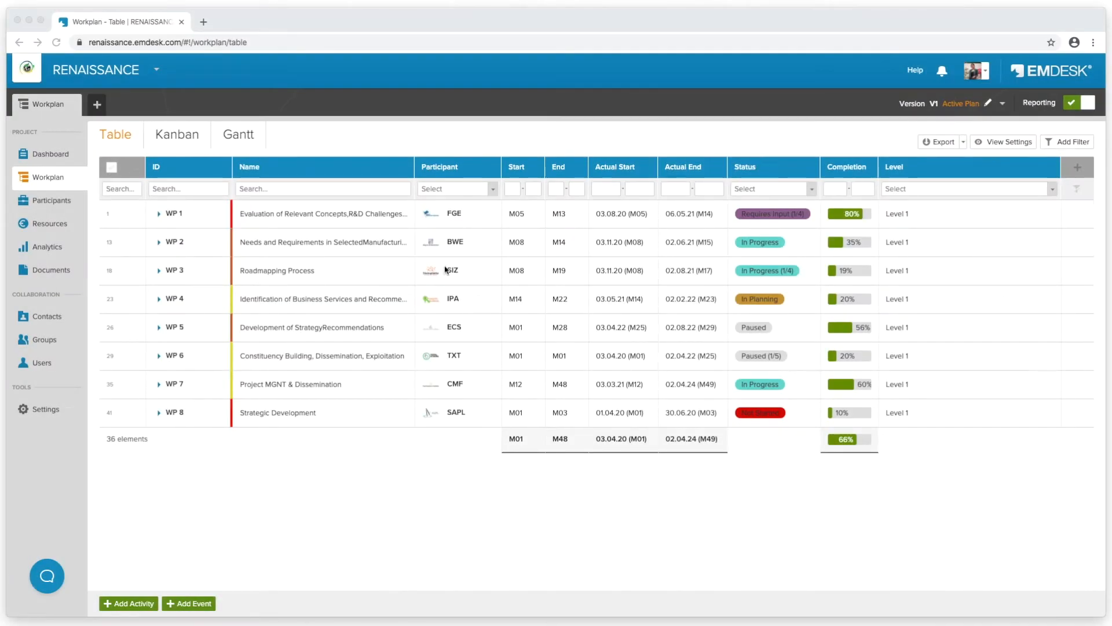
Expand WP 1 and its Task 1.4 in the RENAISSANCE workplan table to examine their tasks and sub-tasks.
click(160, 216)
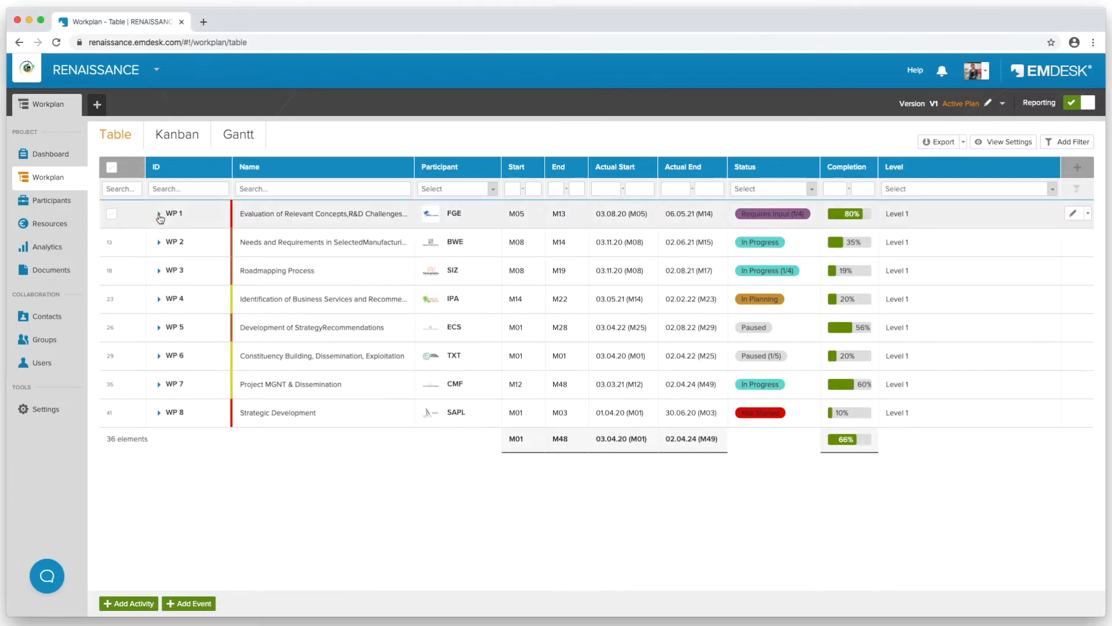
click(159, 216)
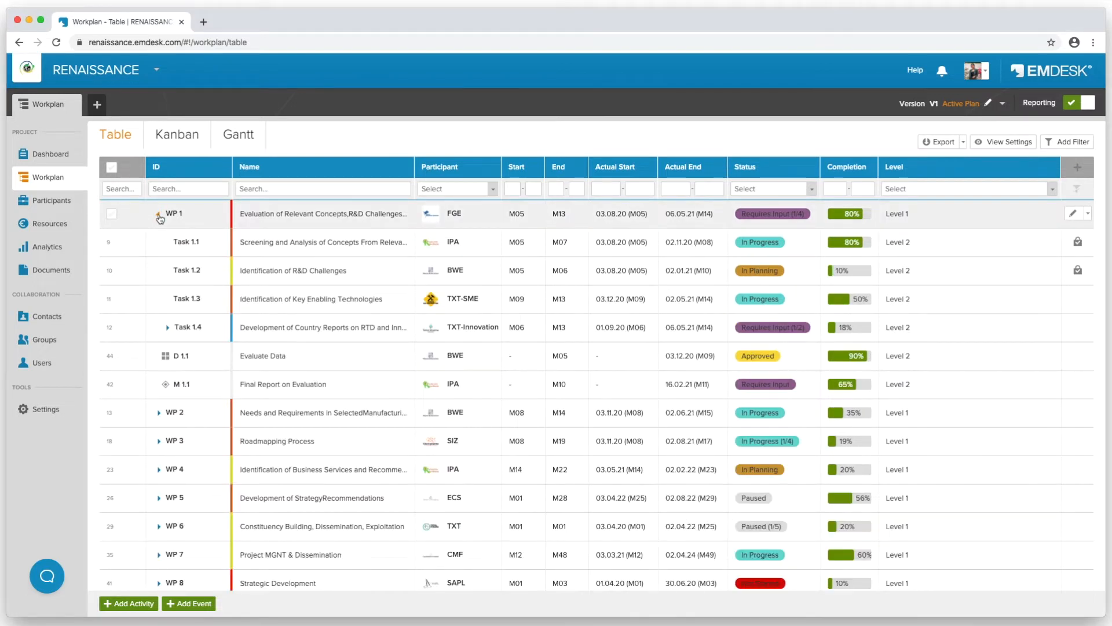
click(167, 329)
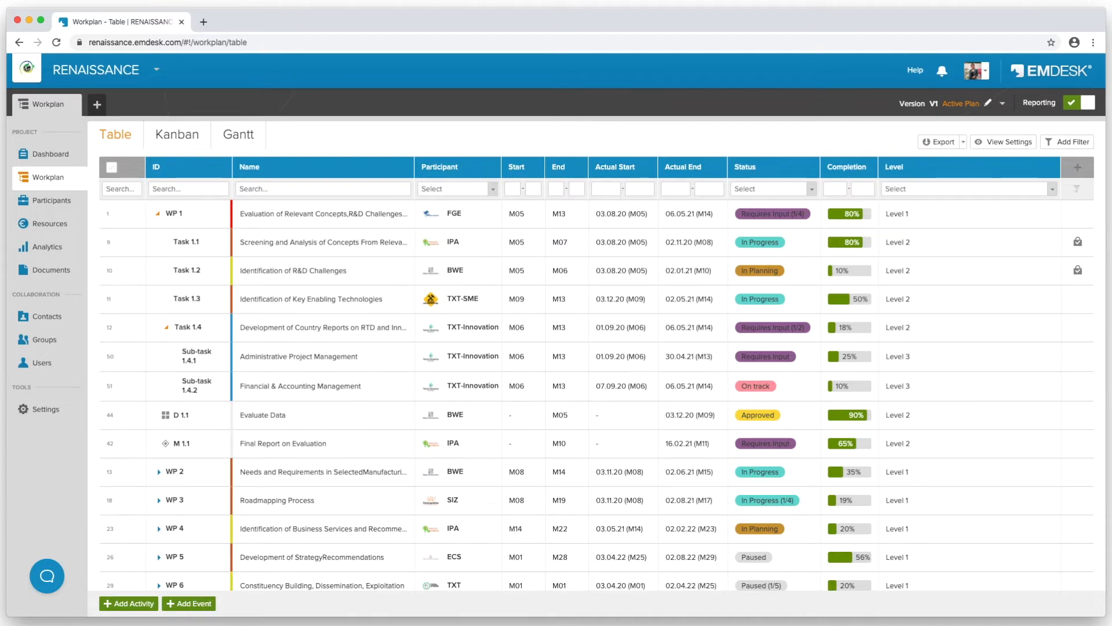
scroll(933, 316, down, 4)
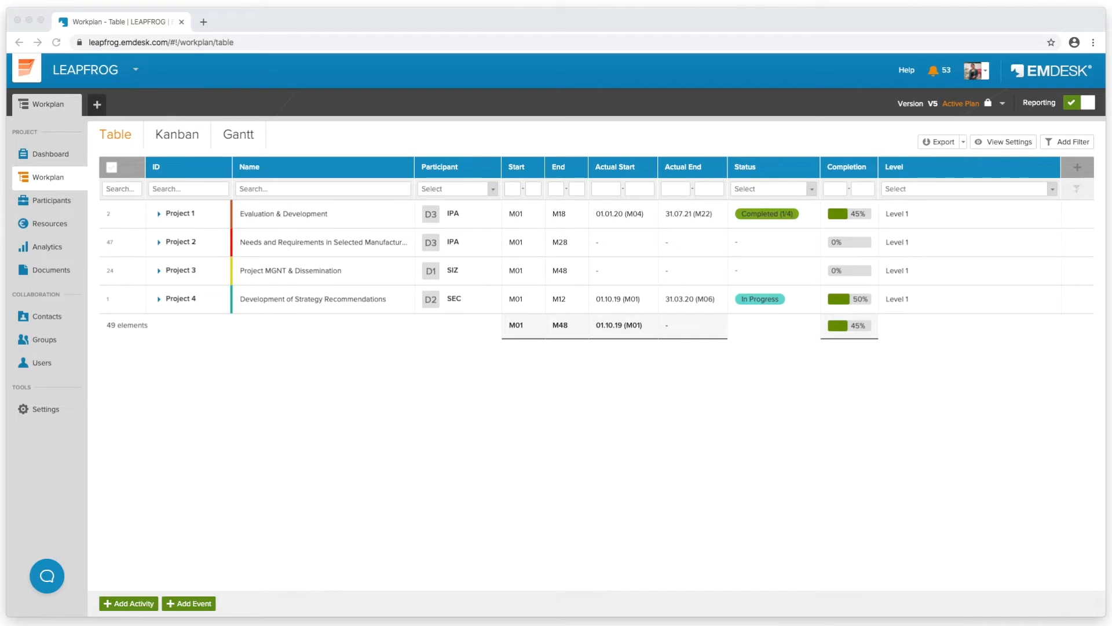
Expand Project 1 and its WP 1.2 in the LEAPFROG workplan table to examine the project hierarchy.
click(159, 214)
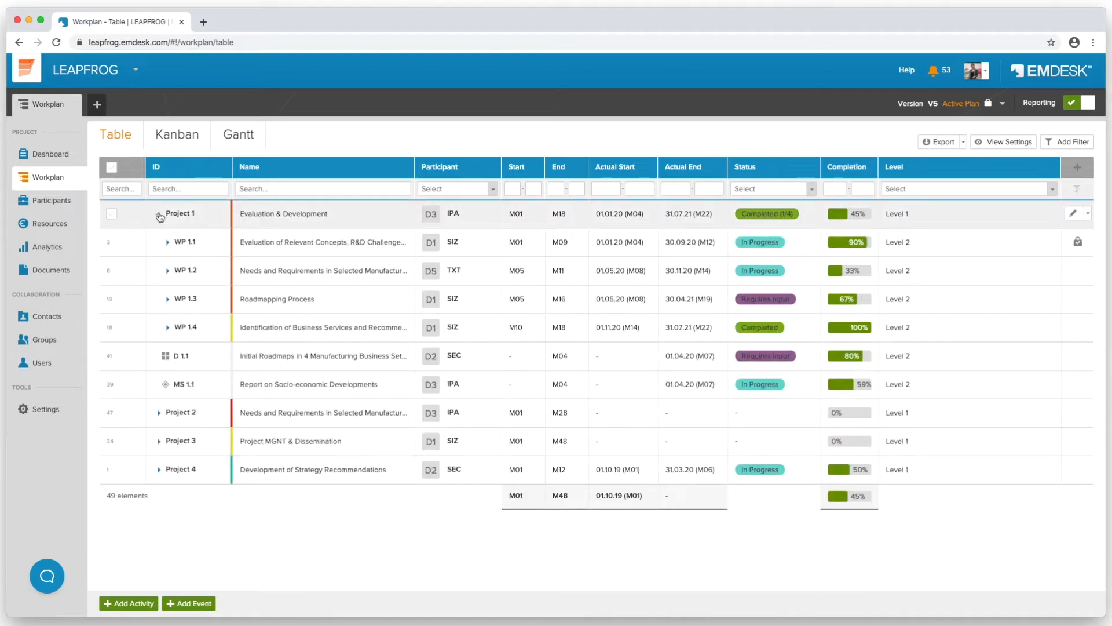
click(167, 271)
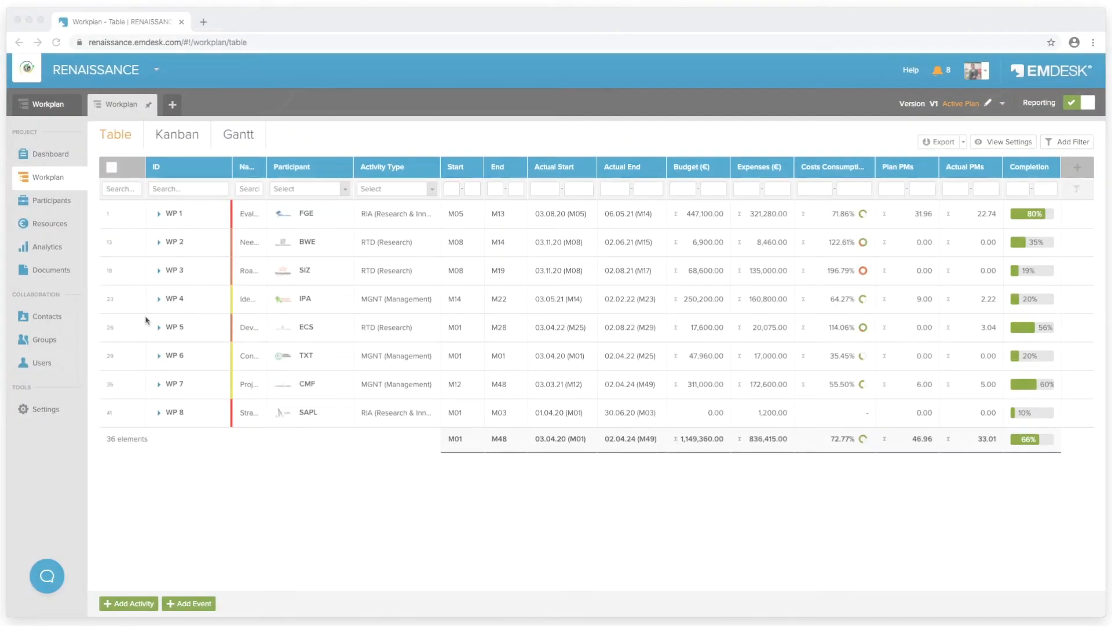
Expand WP 1 and Task 1.4 in the RENAISSANCE workplan table that shows the budget and expense columns.
click(159, 214)
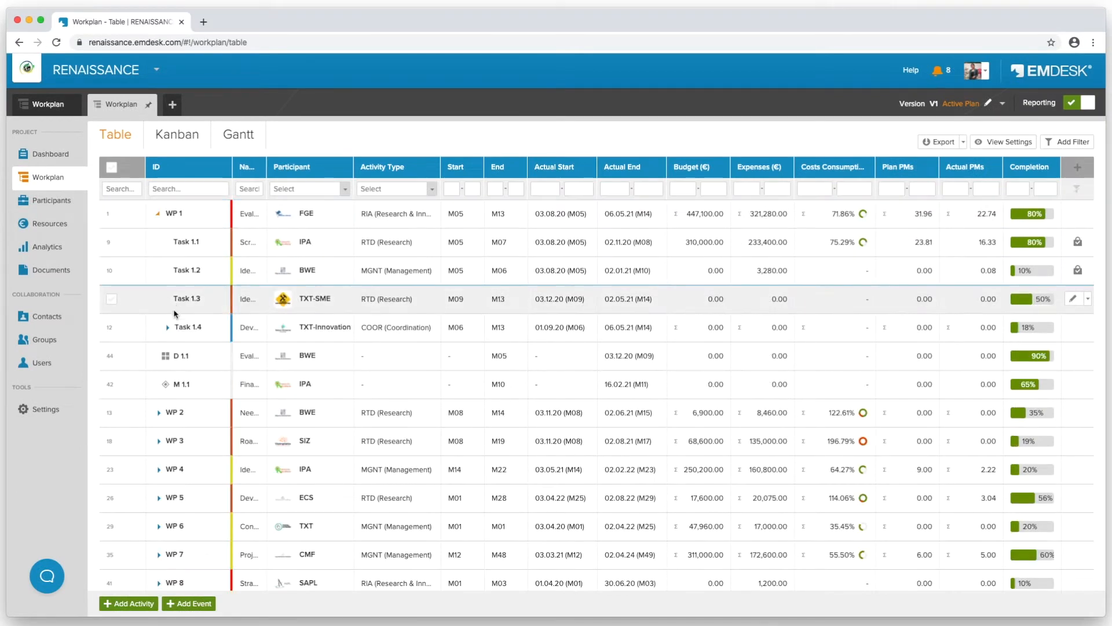
click(166, 328)
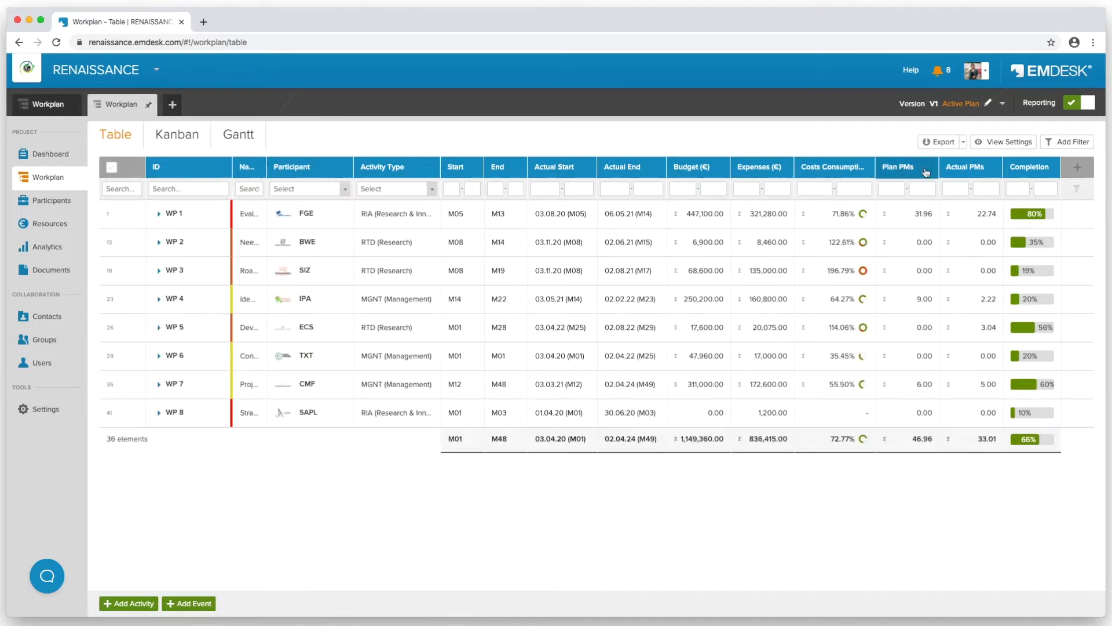
Add the Status column to the workplan table.
click(1078, 168)
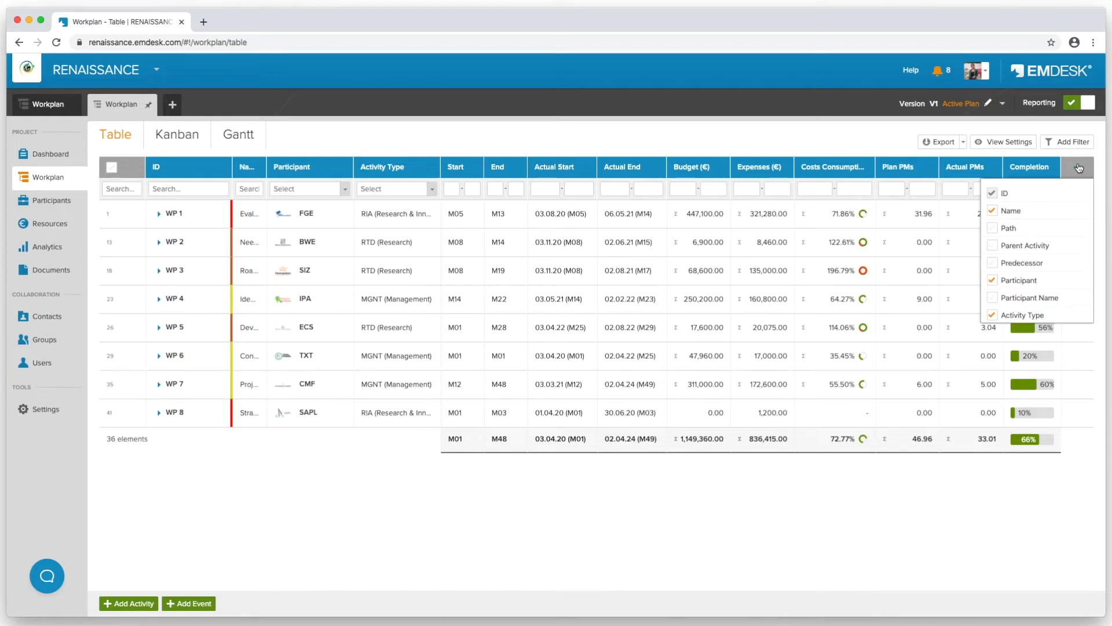
scroll(1039, 296, down, 1)
scroll(1039, 296, down, 4)
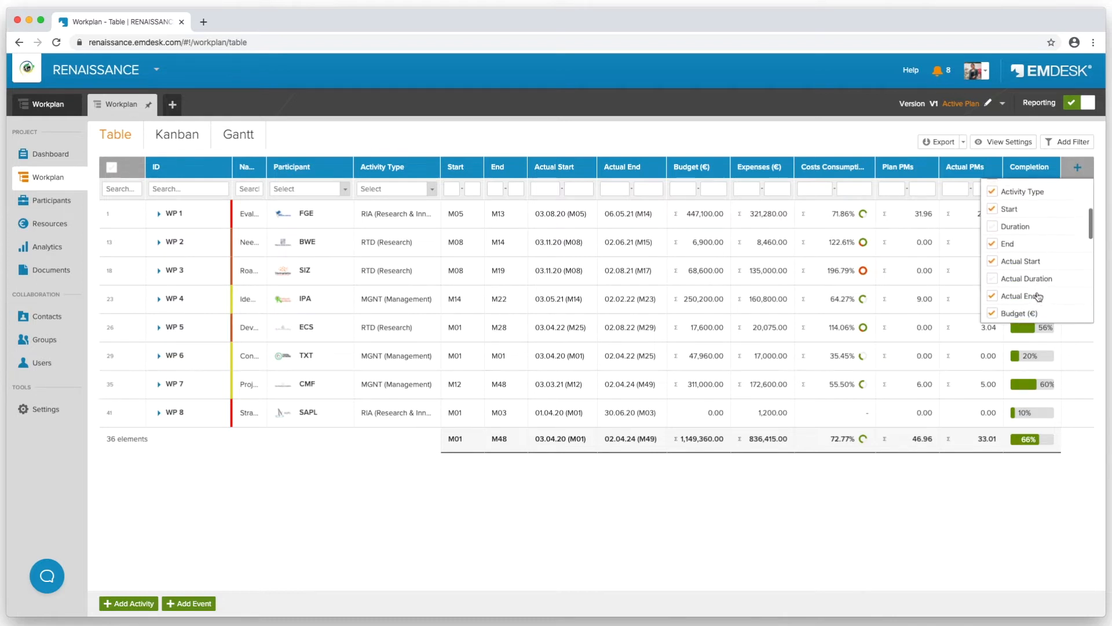
scroll(1039, 297, down, 3)
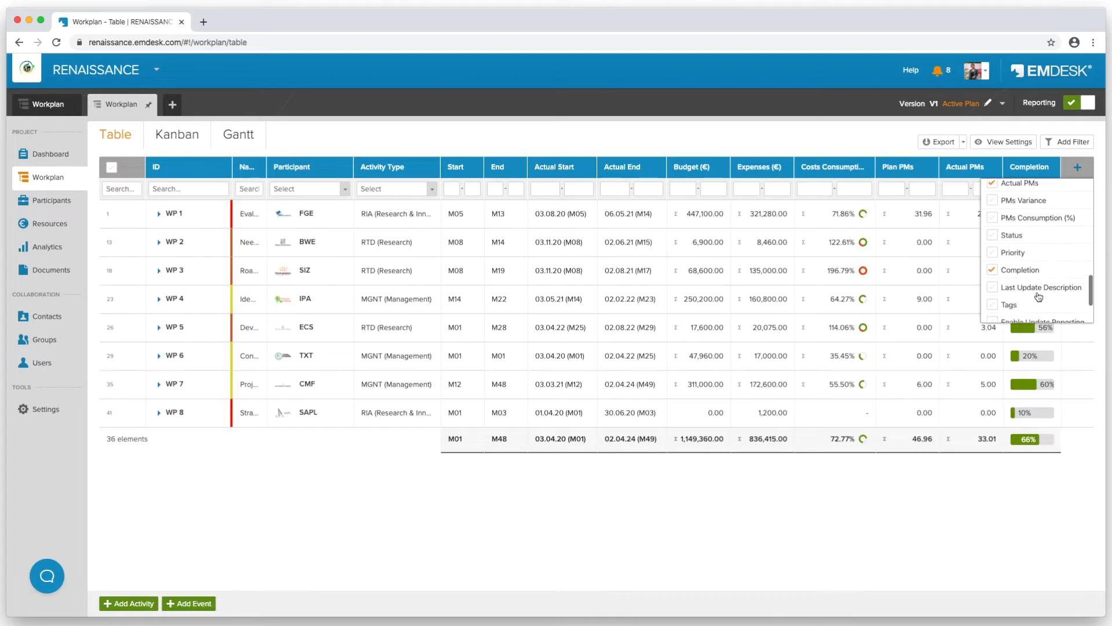
click(993, 235)
Filter the workplan table to activities with status In Progress and participant P 4 - IPA.
click(967, 259)
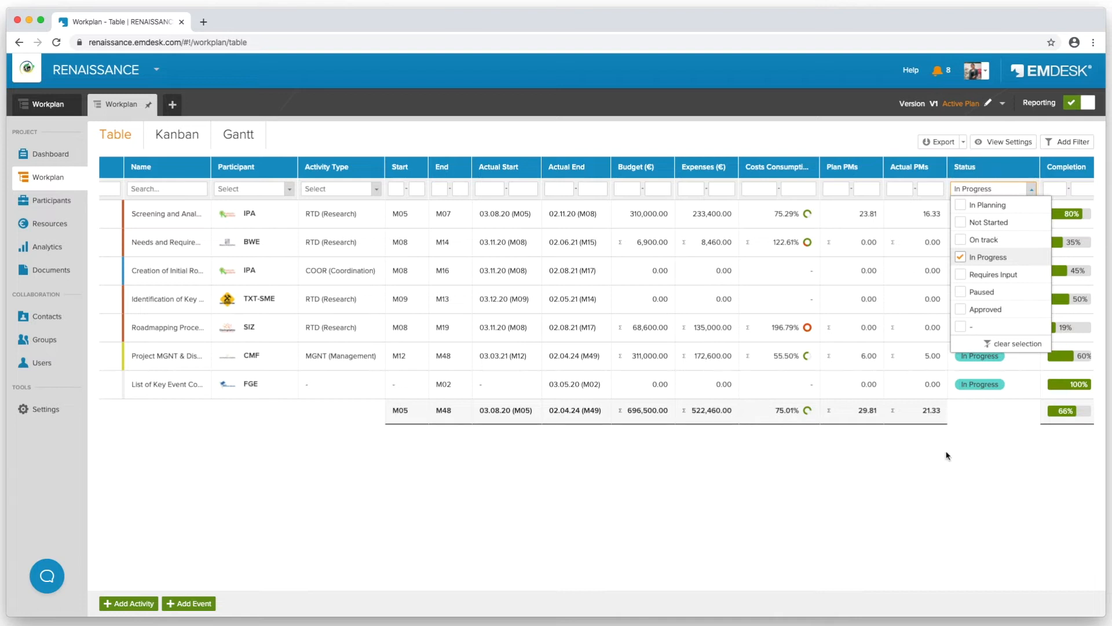
click(922, 484)
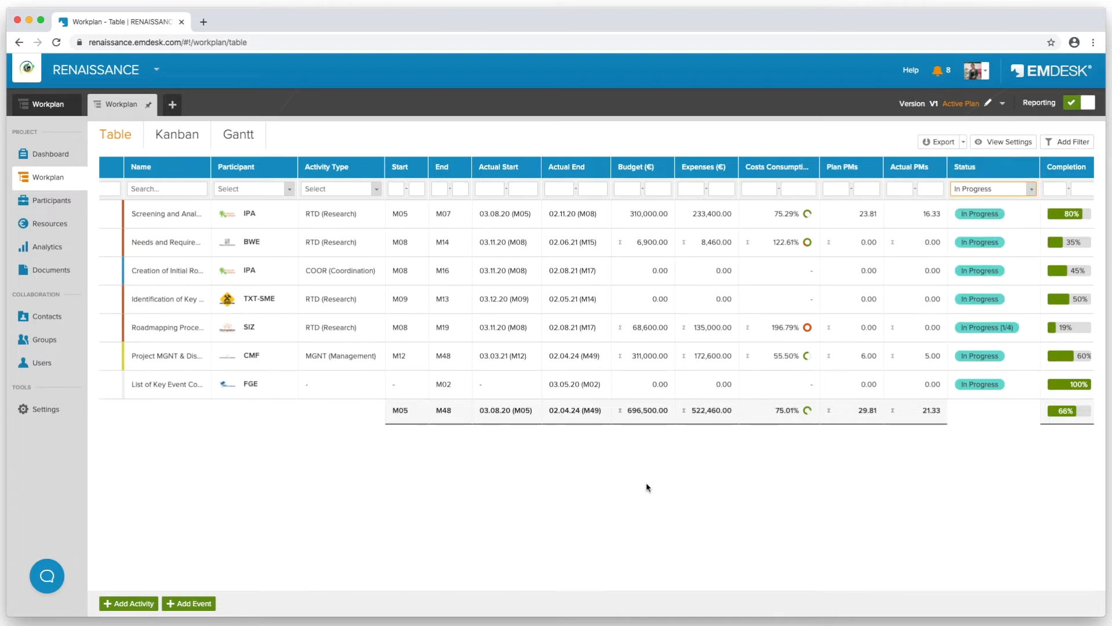
click(288, 191)
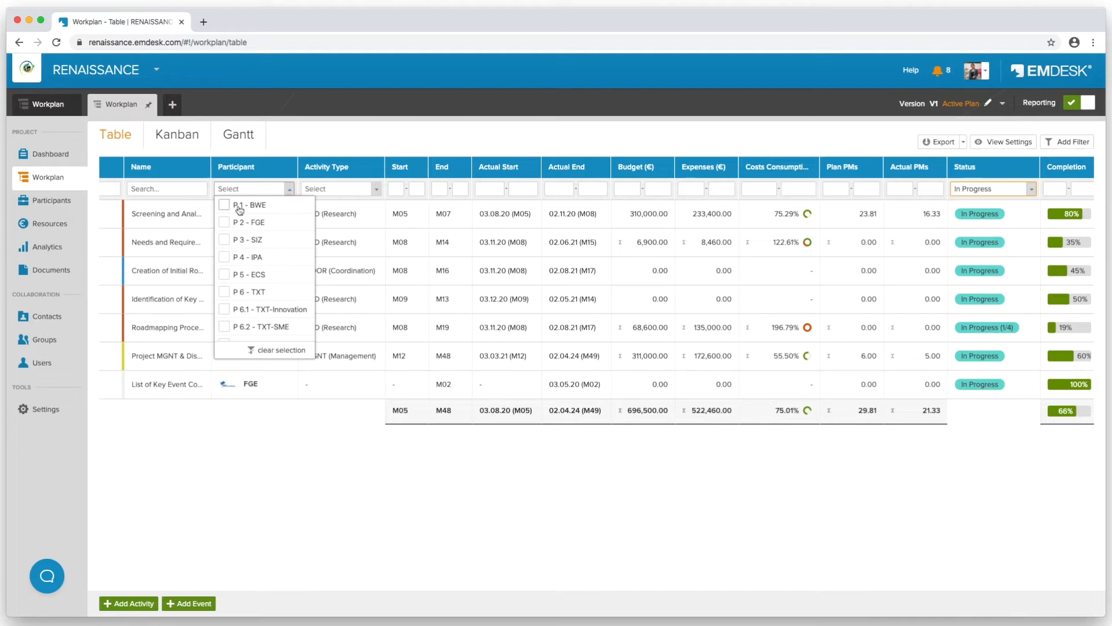
click(225, 259)
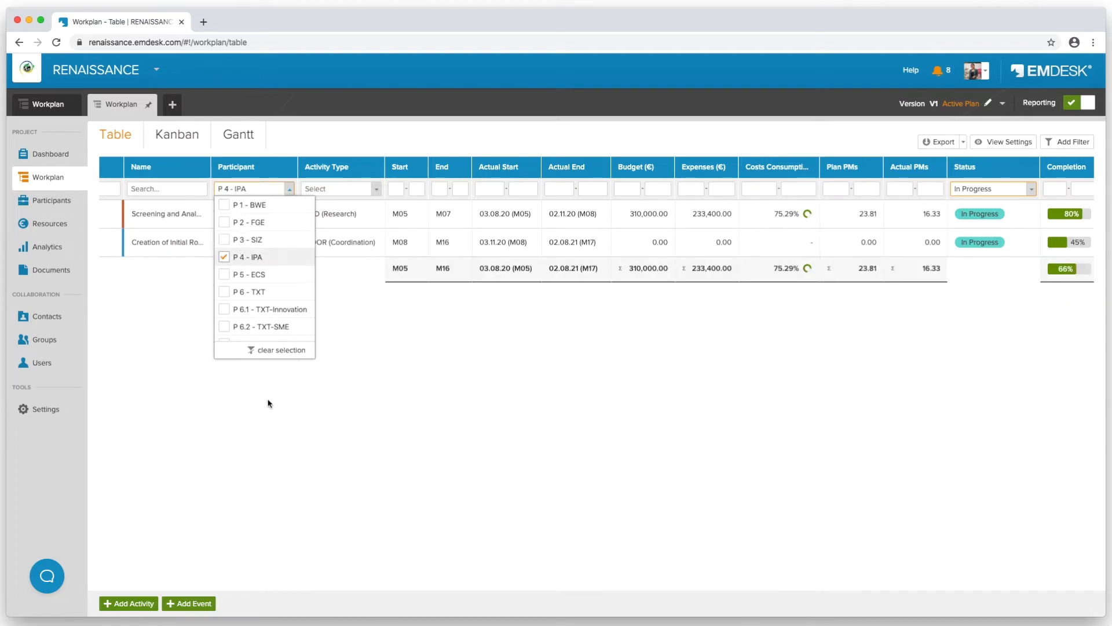
click(296, 469)
Pin the filtered Workplan tab and open the table's export options.
click(150, 107)
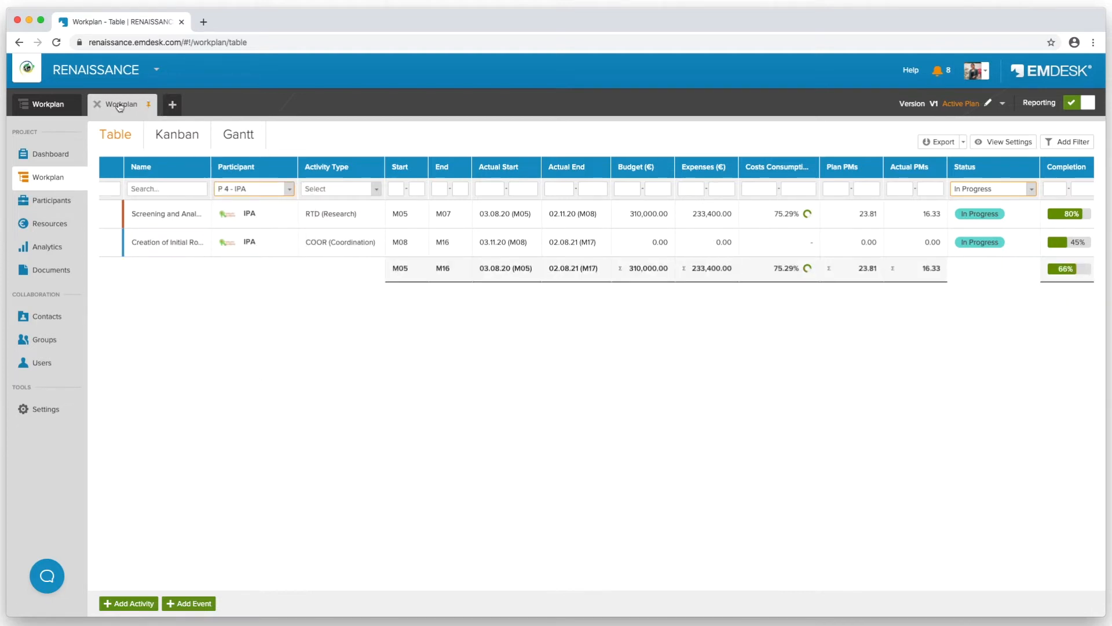
click(963, 142)
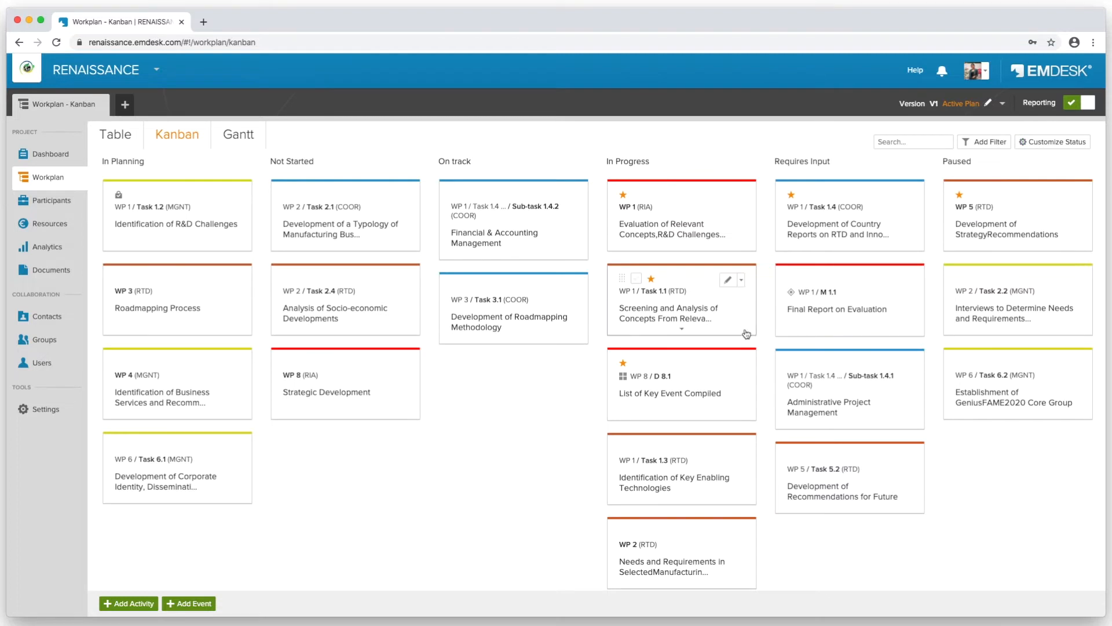
Open the Task 1.1 card from the In Progress column of the Kanban board, review its details and close it.
click(685, 332)
click(727, 313)
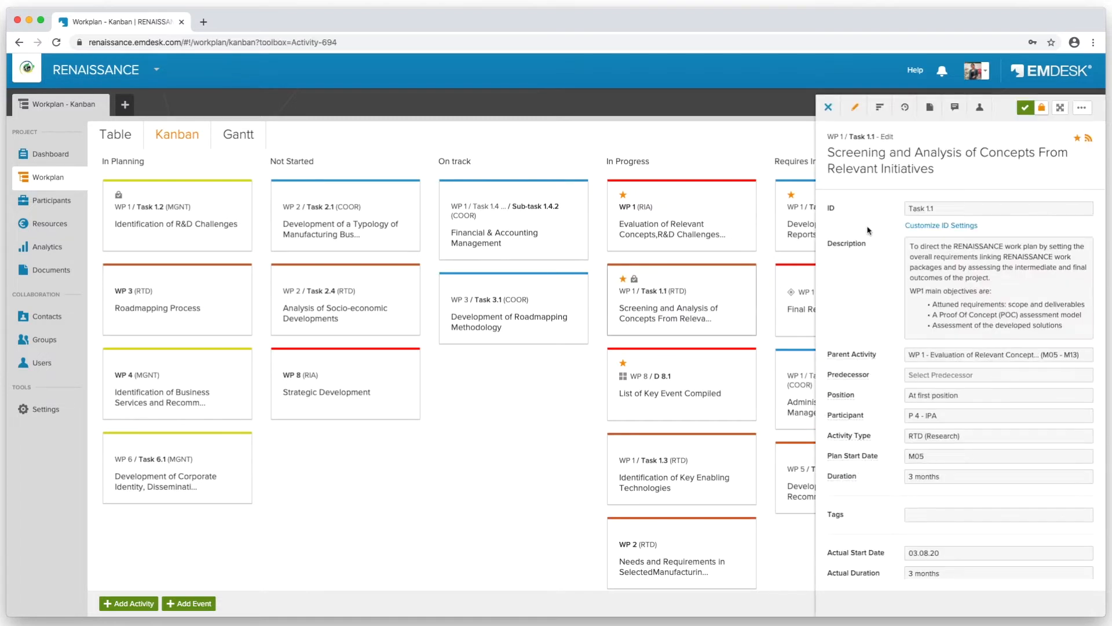
scroll(870, 347, down, 3)
scroll(869, 348, up, 3)
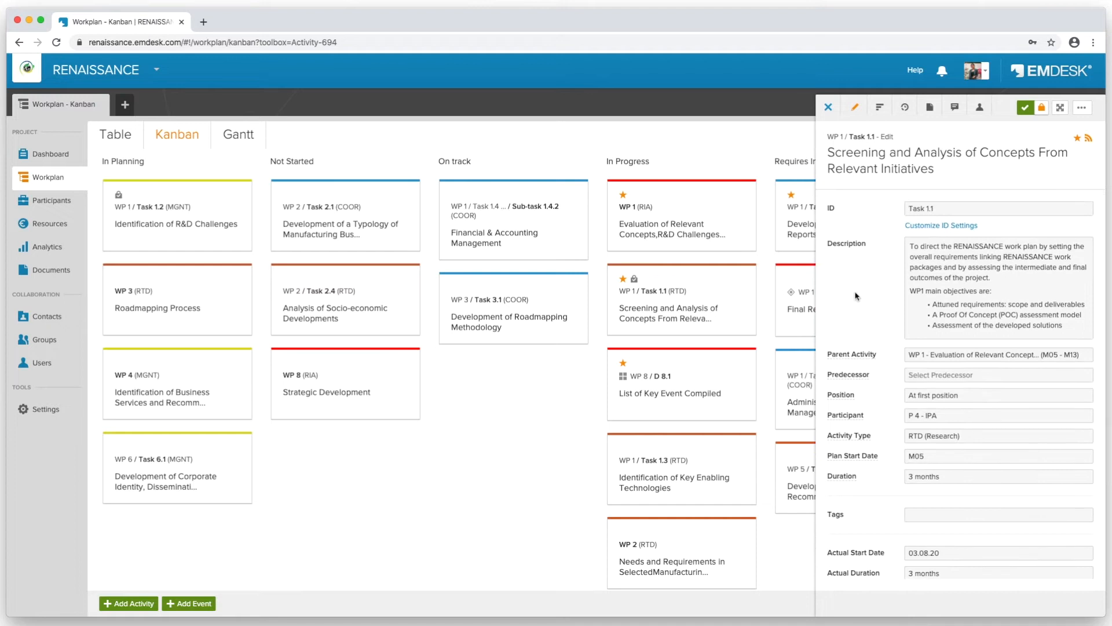
click(828, 108)
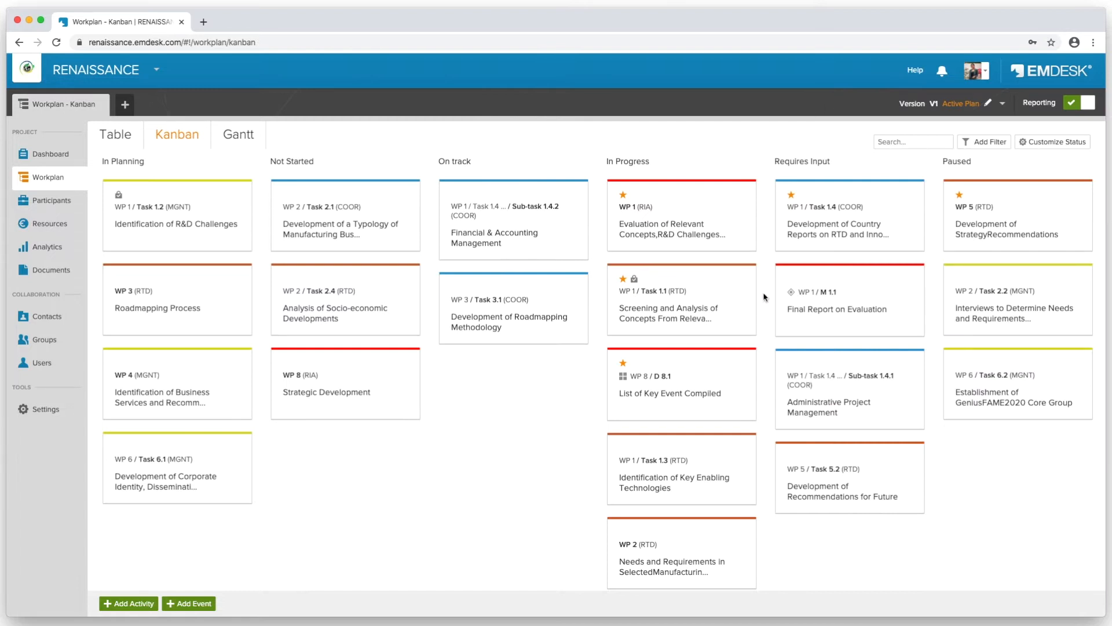
Move the Task 1.1 card from the In Progress column to Requires Input on the Kanban board.
mouse_move(743, 291)
drag(686, 284, 800, 337)
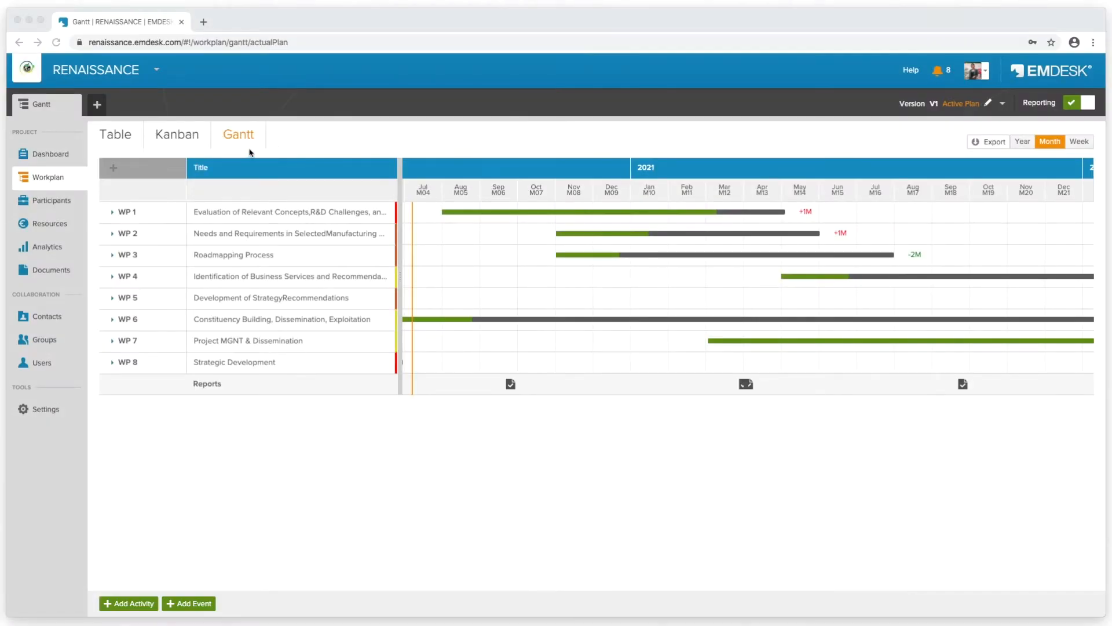
Expand WP 1 and Task 1.4 in the Gantt chart and examine the Final Report milestone and Task 1.1 bar.
click(113, 213)
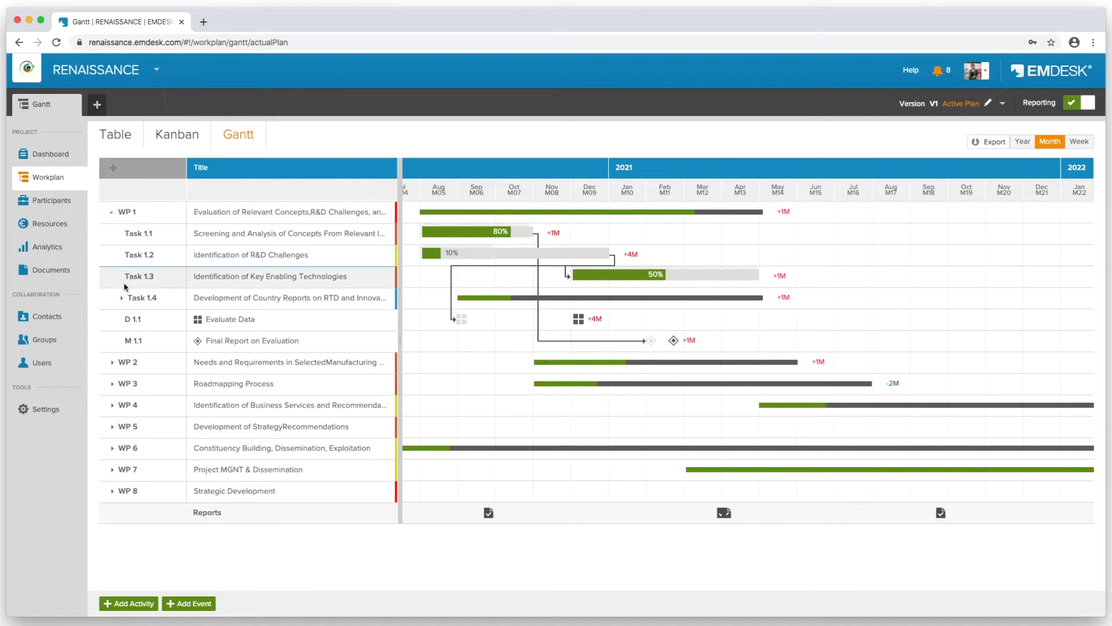
click(121, 298)
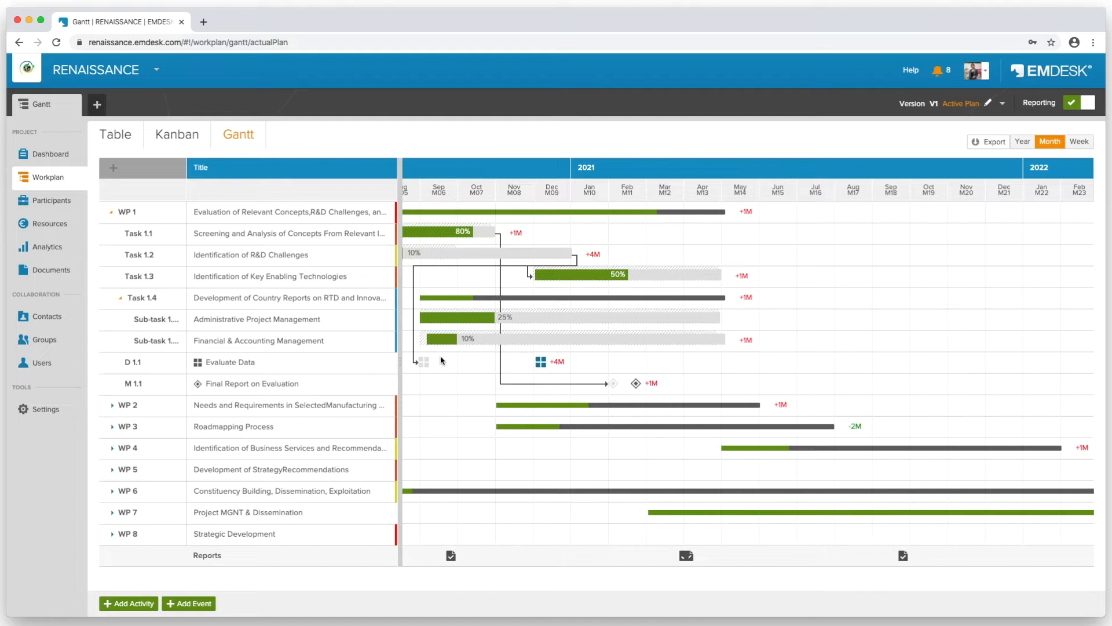
scroll(472, 365, left, 5)
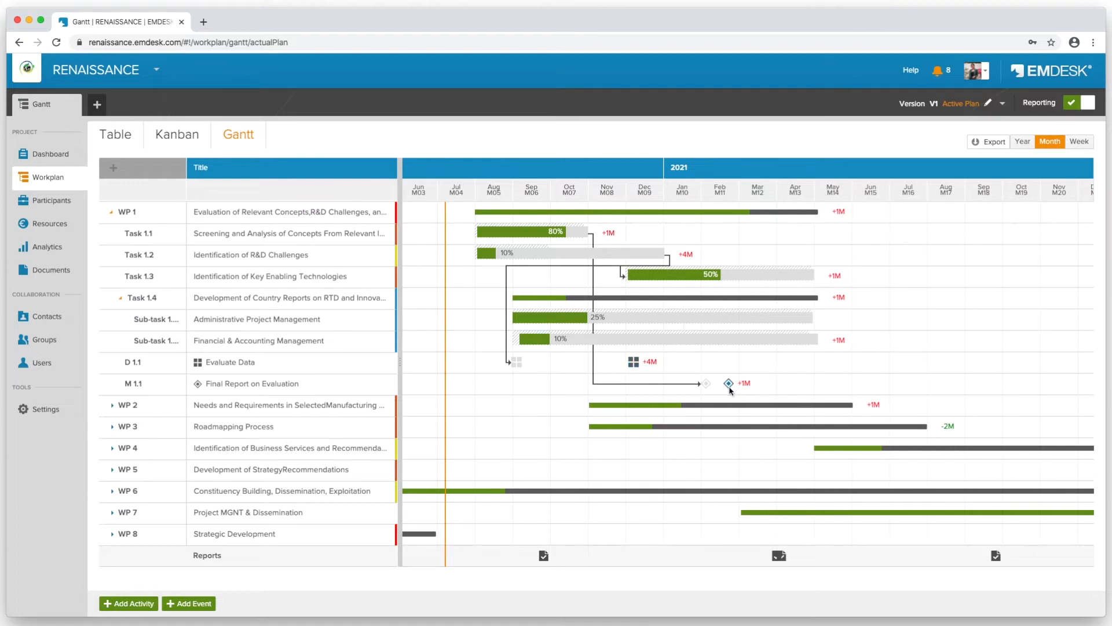
mouse_move(730, 388)
mouse_move(554, 236)
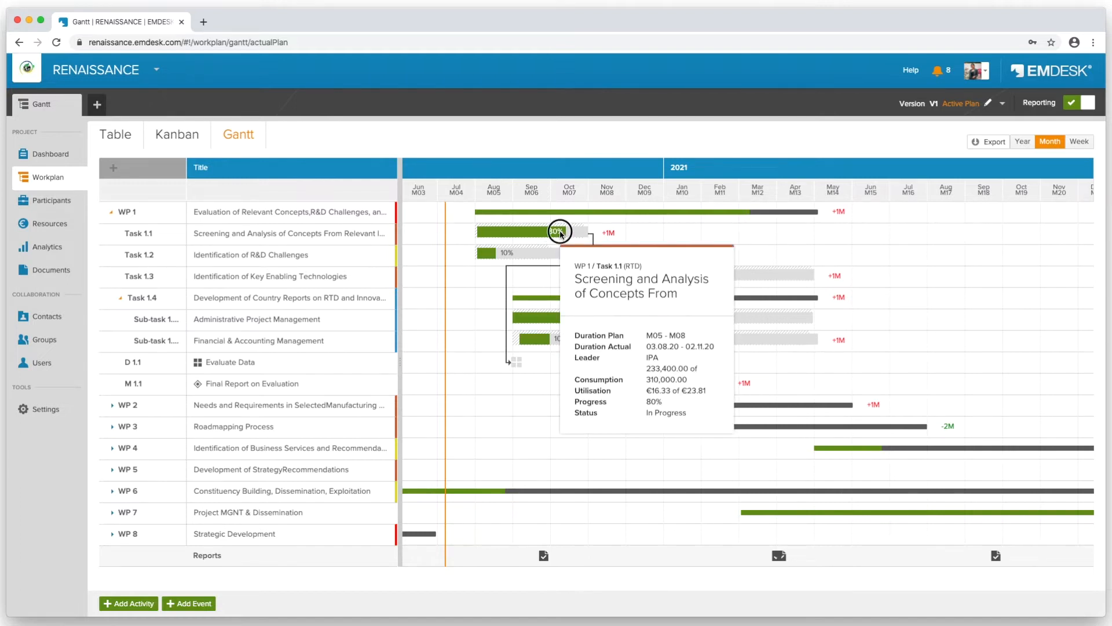
Open Task 1.1 from its Gantt bar and look through its details.
click(563, 232)
mouse_move(884, 294)
scroll(852, 293, down, 3)
scroll(851, 292, up, 2)
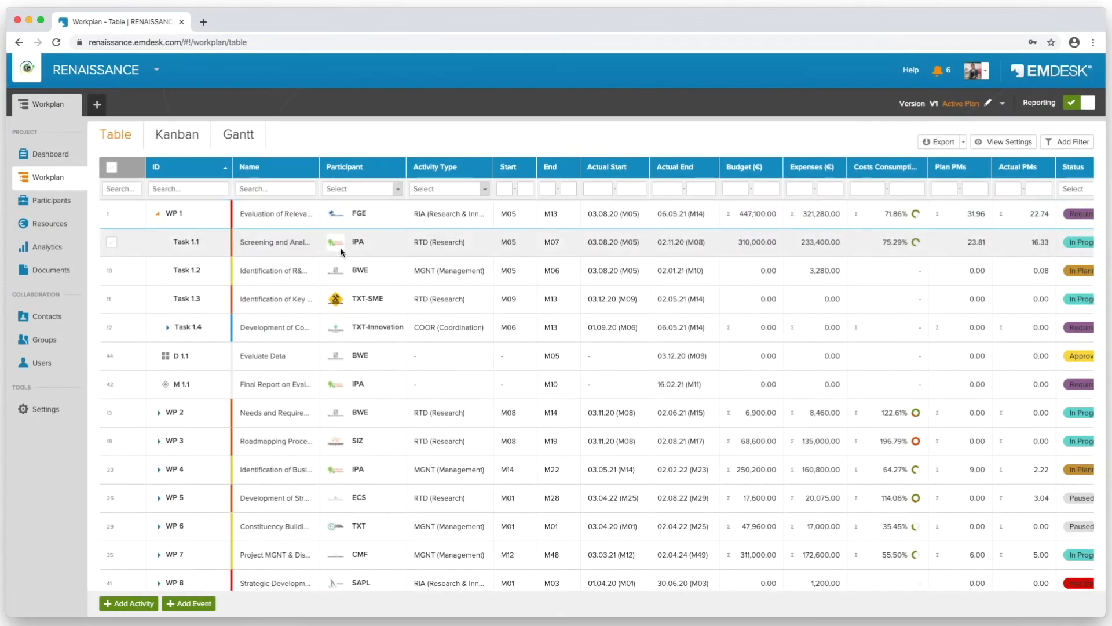
Open Task 1.1 under WP 1 in the workplan table and lock it as finalized.
click(281, 243)
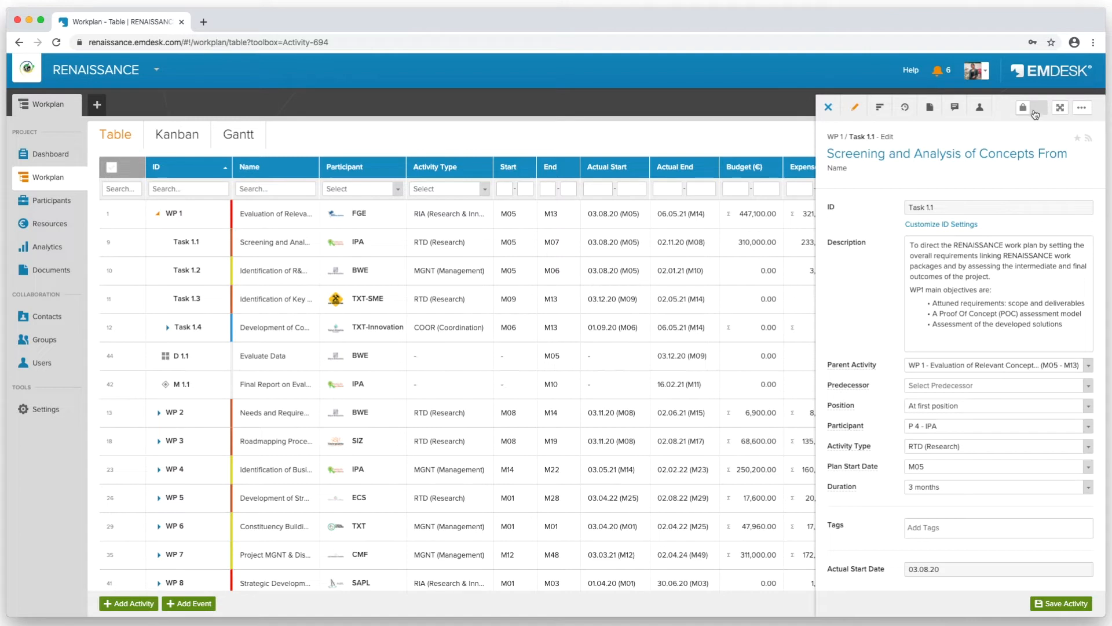
click(1039, 111)
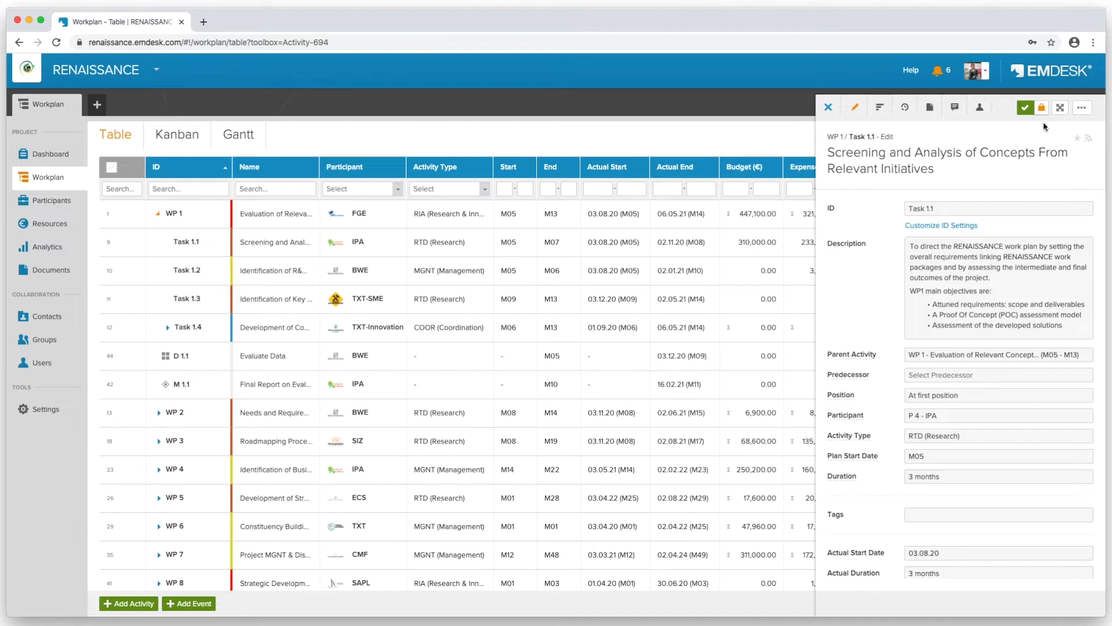
Mark Task 1.1 with a star and follow it for notifications.
click(1079, 140)
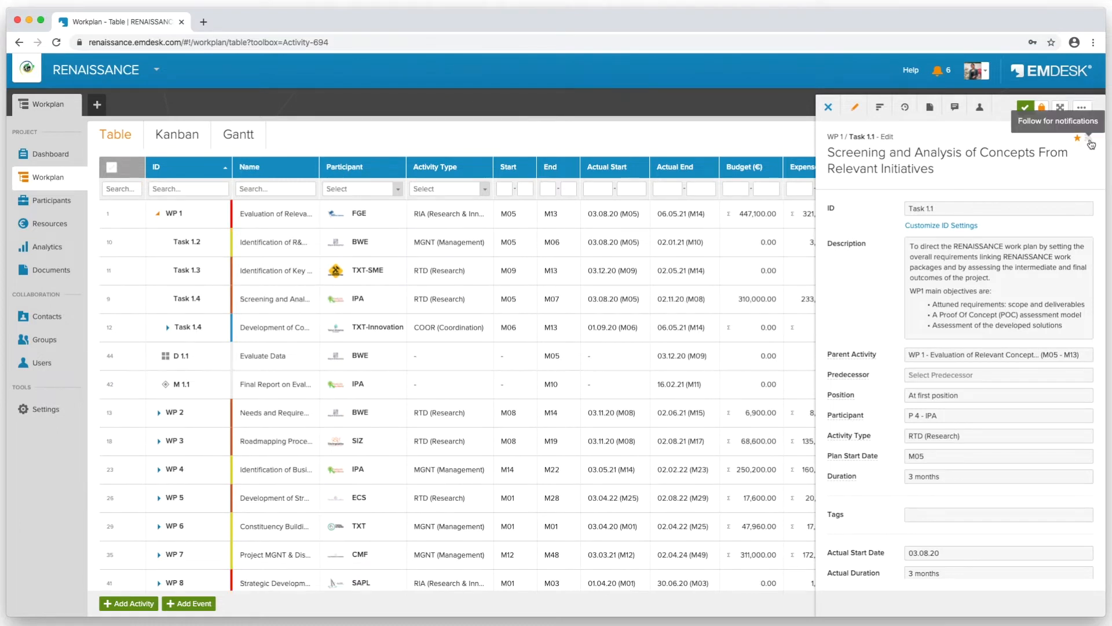
click(1089, 140)
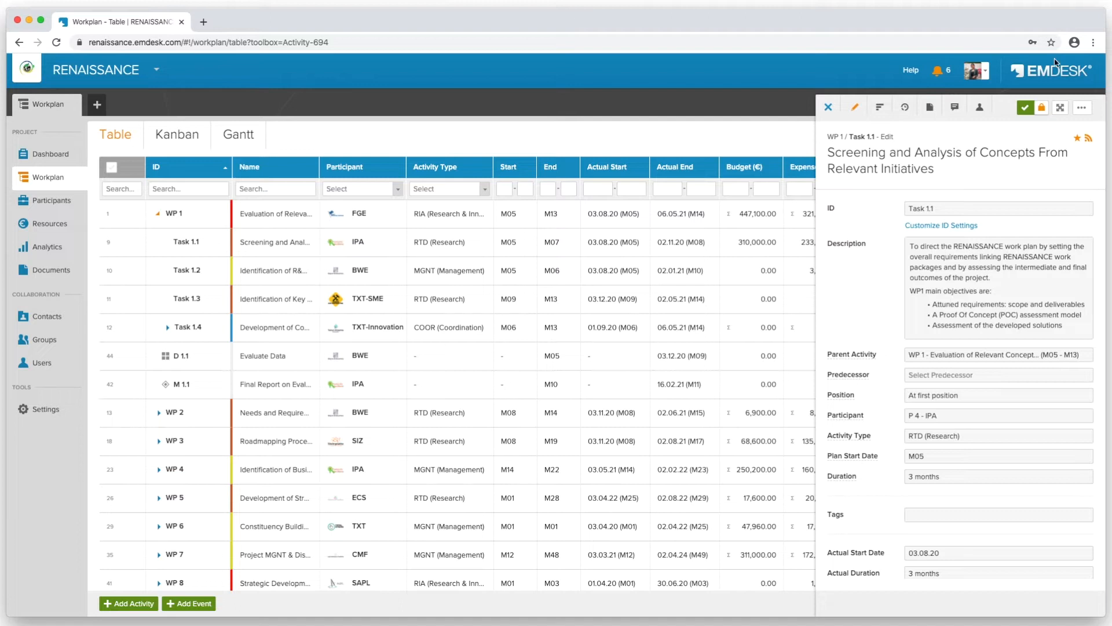
Look through Task 1.1's progress updates, loading the older entries as well.
click(881, 107)
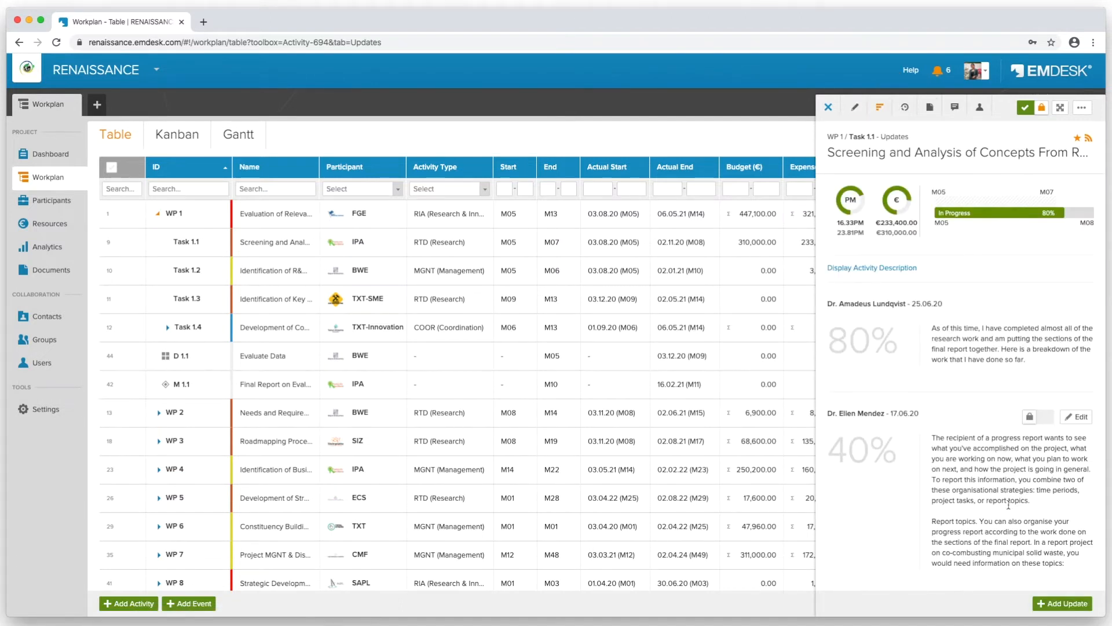
scroll(926, 504, down, 5)
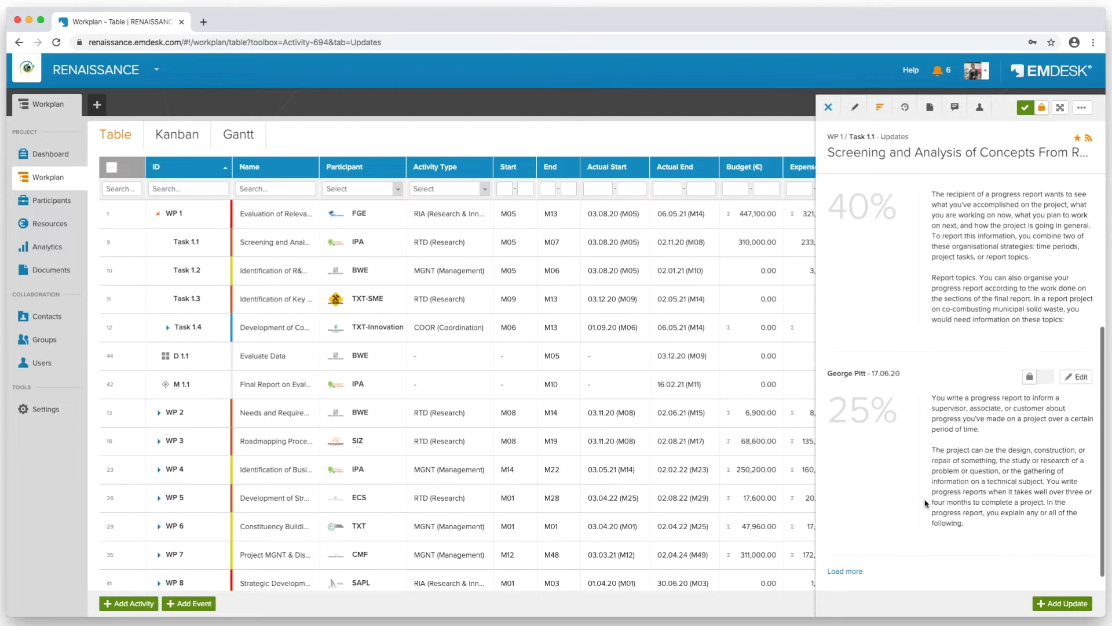
click(846, 571)
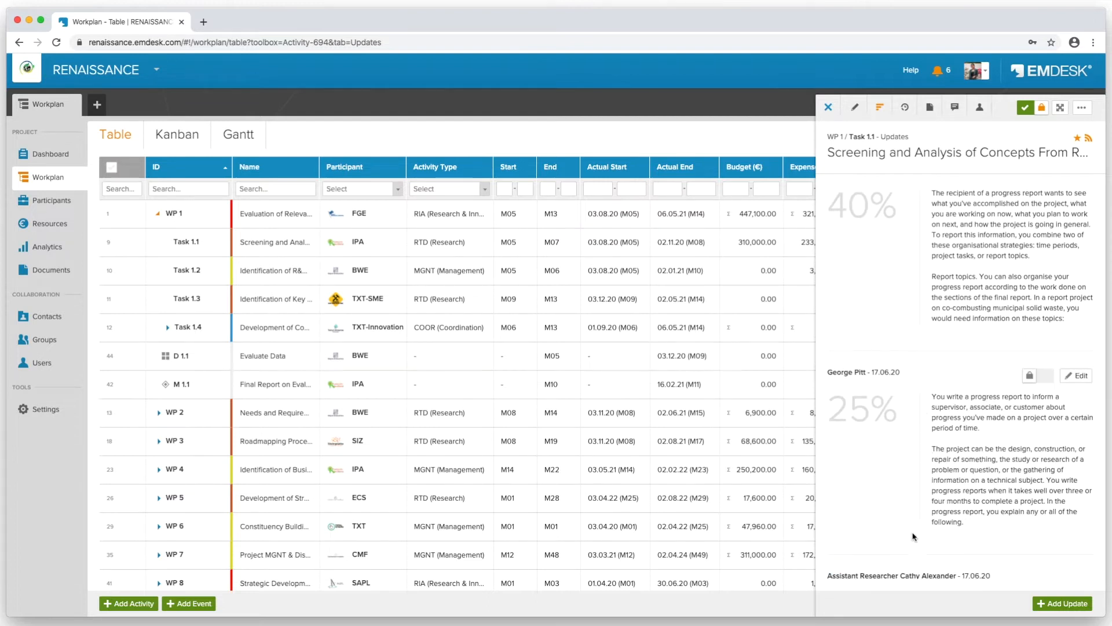
scroll(924, 532, down, 5)
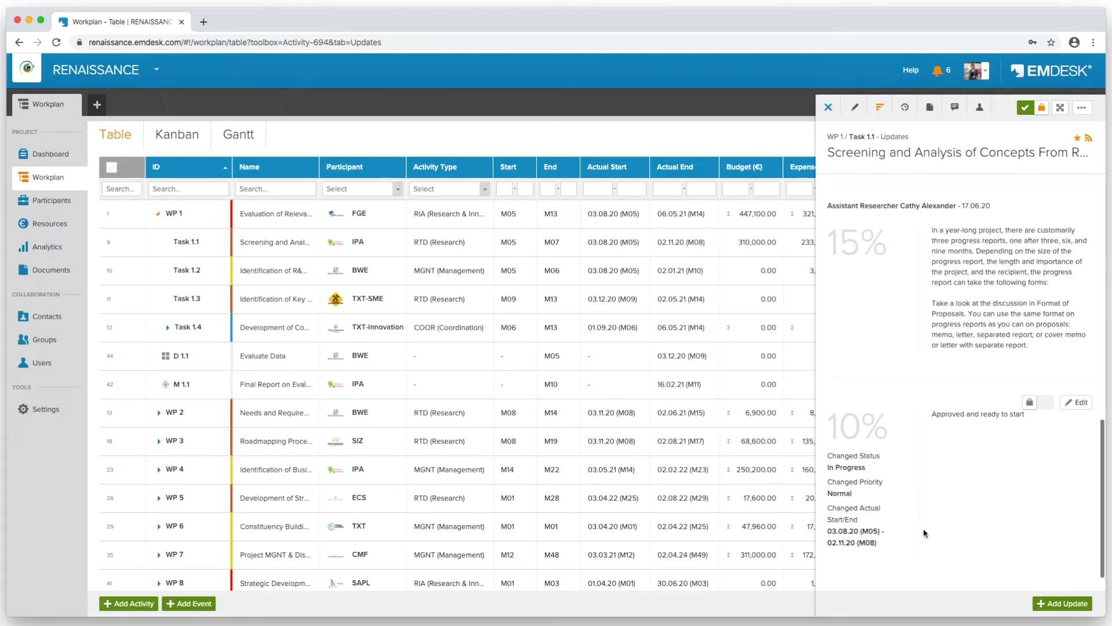
scroll(925, 533, up, 10)
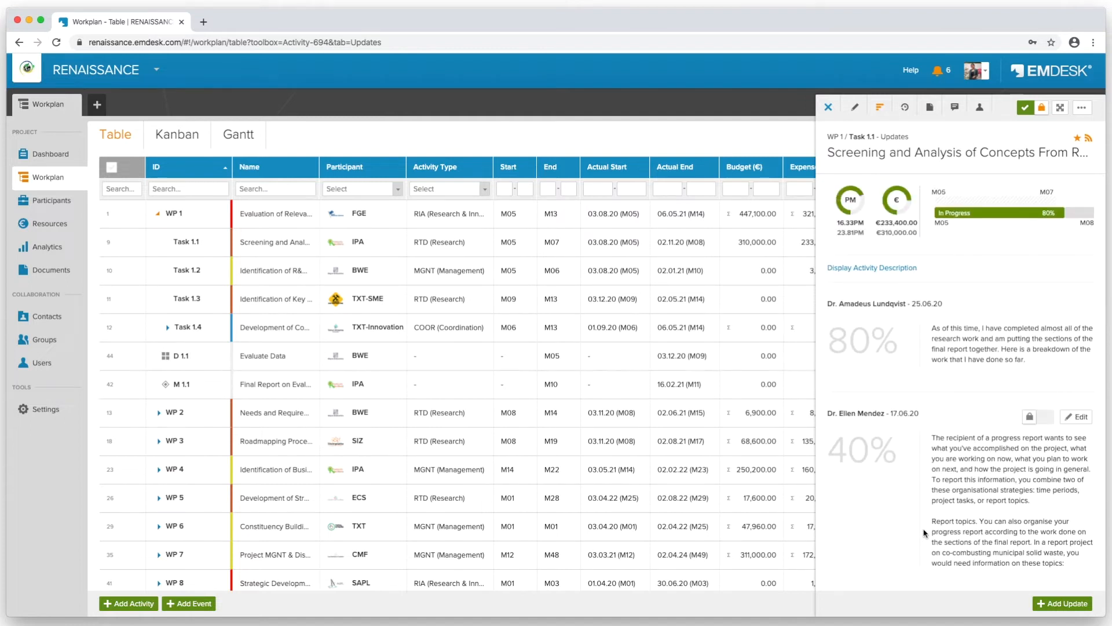
Add and save an update for Task 1.1 with 90% completion and the description "needs revision".
click(1050, 604)
click(857, 152)
text(90)
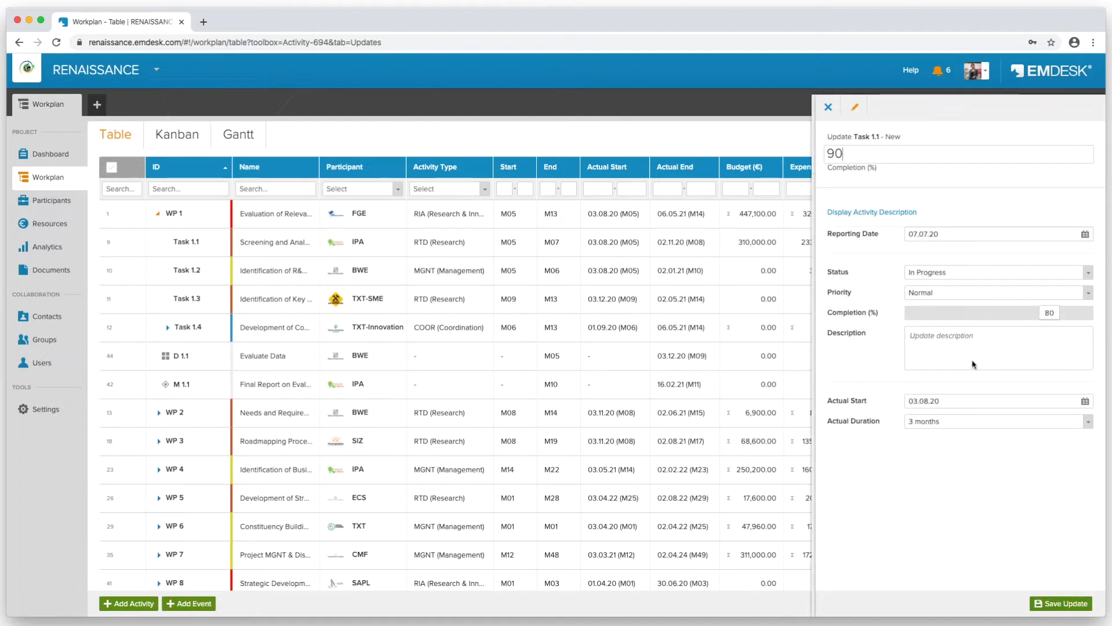
click(959, 348)
text(needs revision)
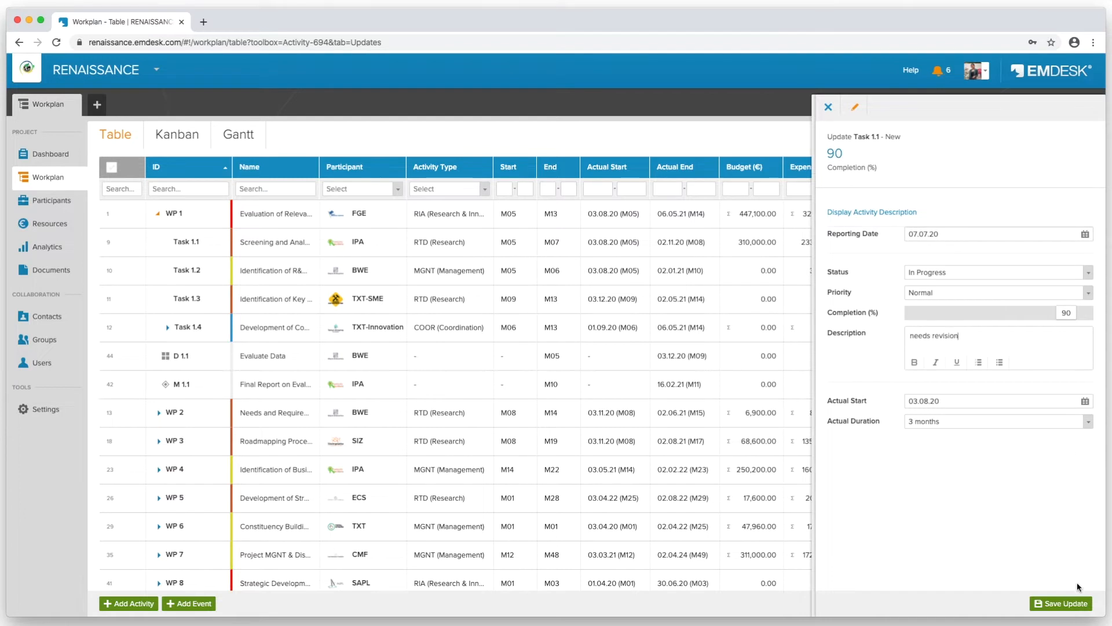
click(1069, 608)
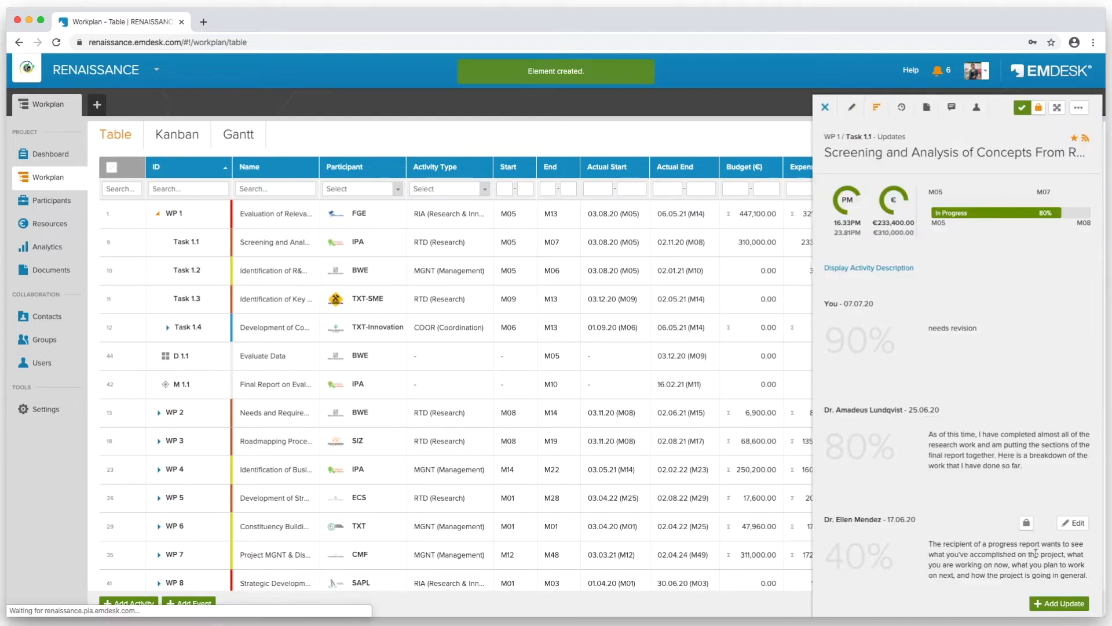
click(1044, 308)
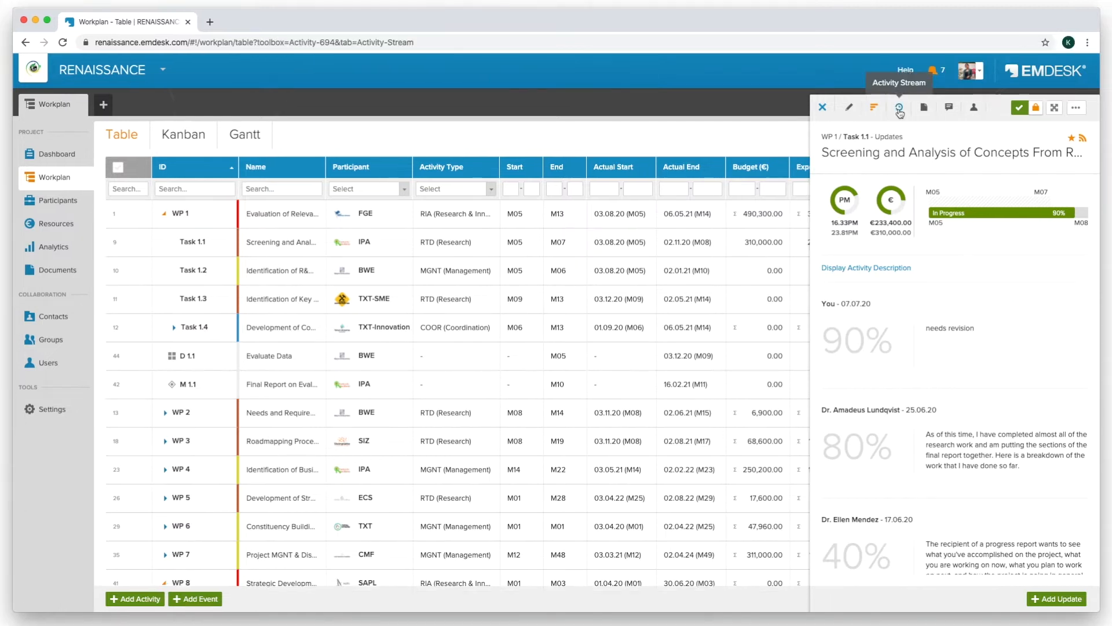
Look through the activity stream of Task 1.1, including its older entries.
click(899, 112)
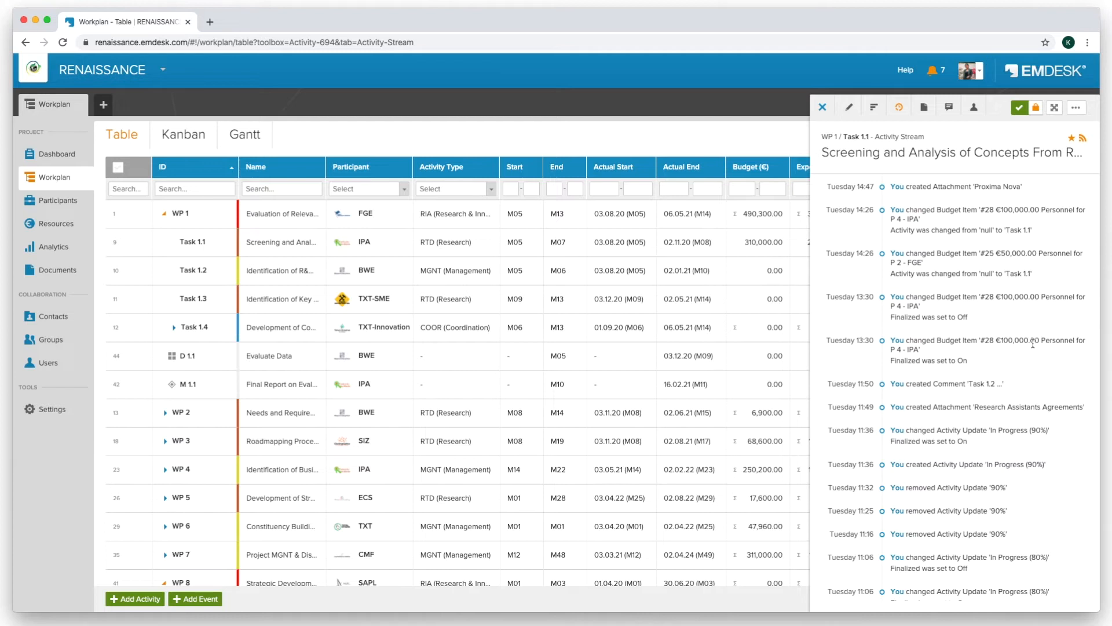
scroll(1033, 343, down, 15)
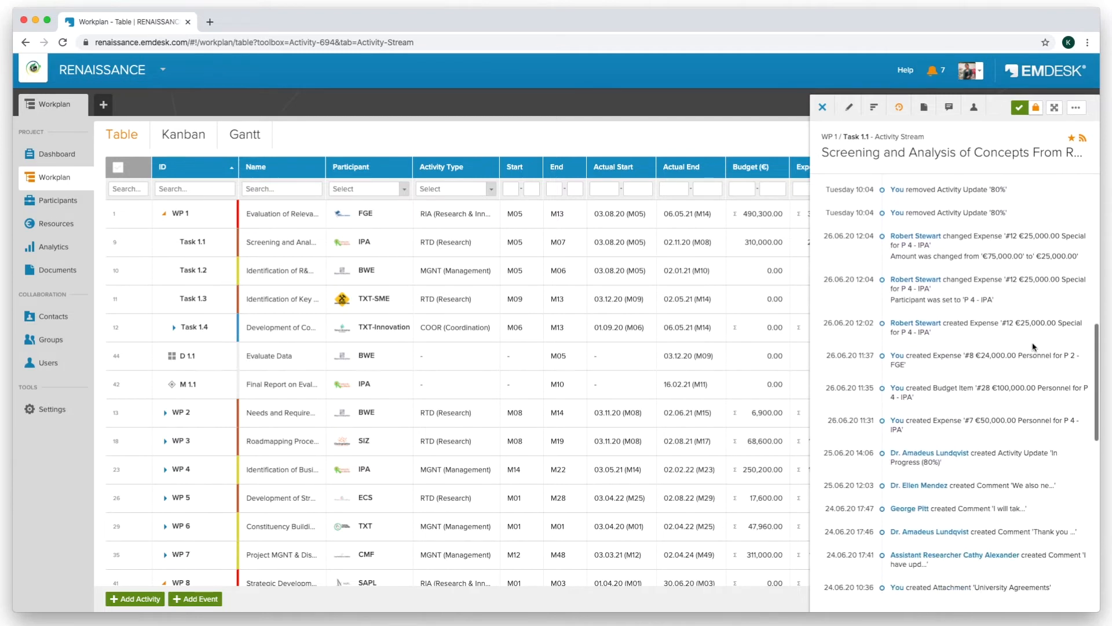
scroll(1033, 347, down, 3)
scroll(1033, 343, down, 10)
scroll(1033, 343, up, 20)
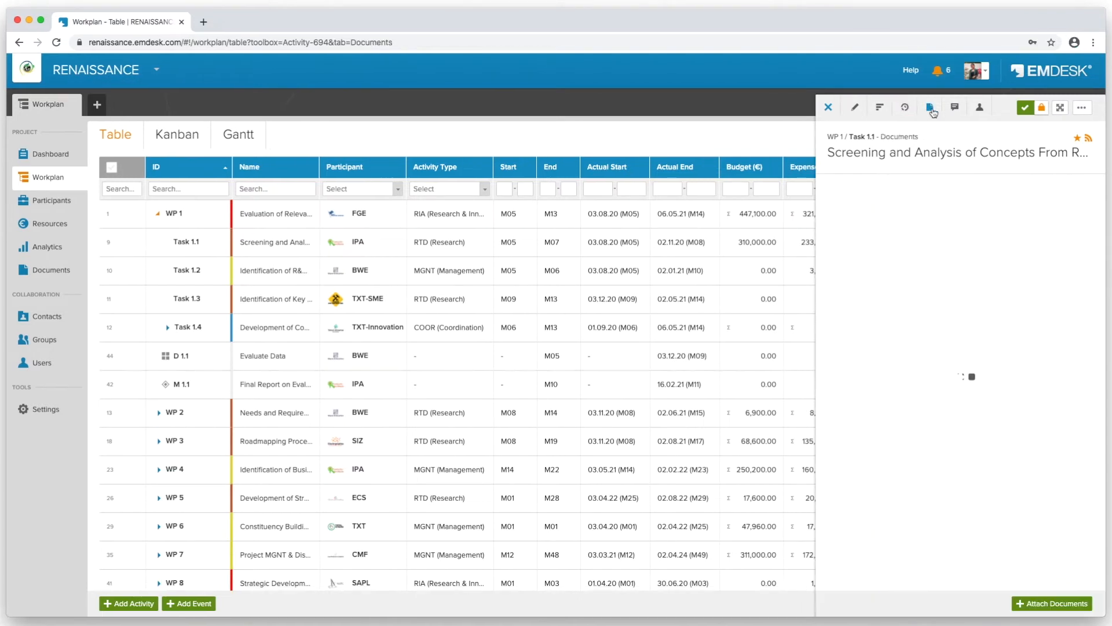
Attach the Research Assistants Agreements PDF from the Agreements folder to Task 1.1's documents.
click(927, 109)
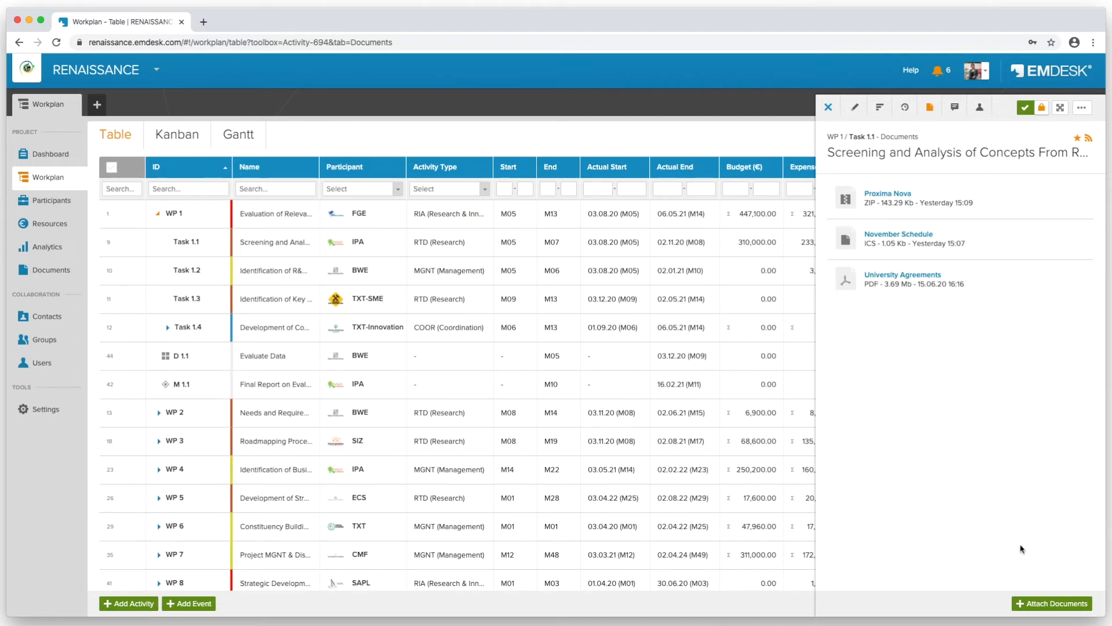
click(1053, 606)
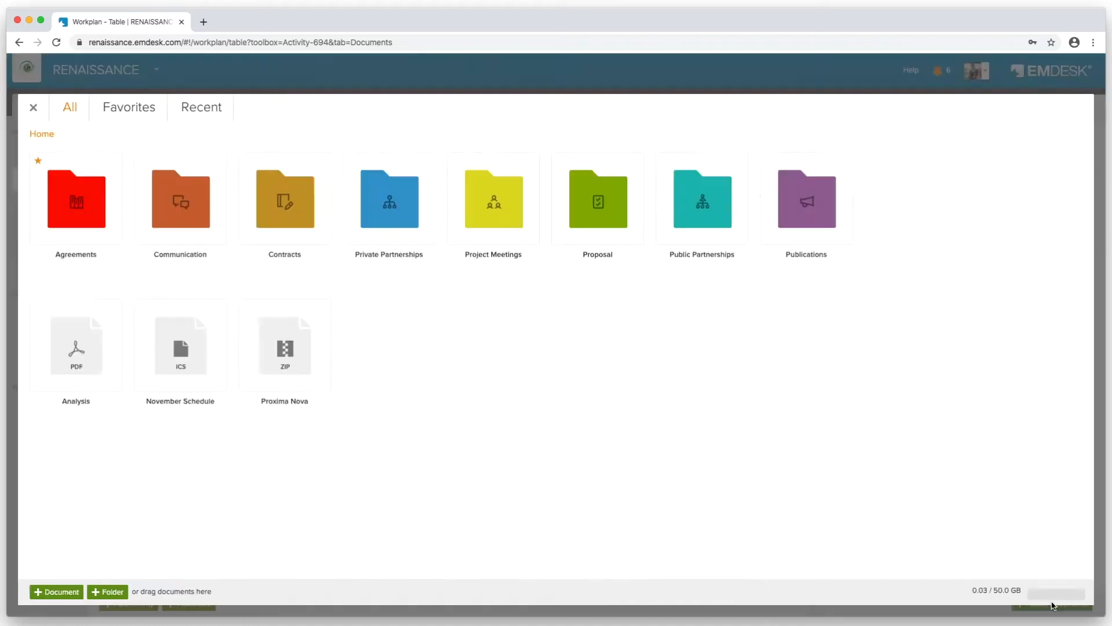
click(79, 201)
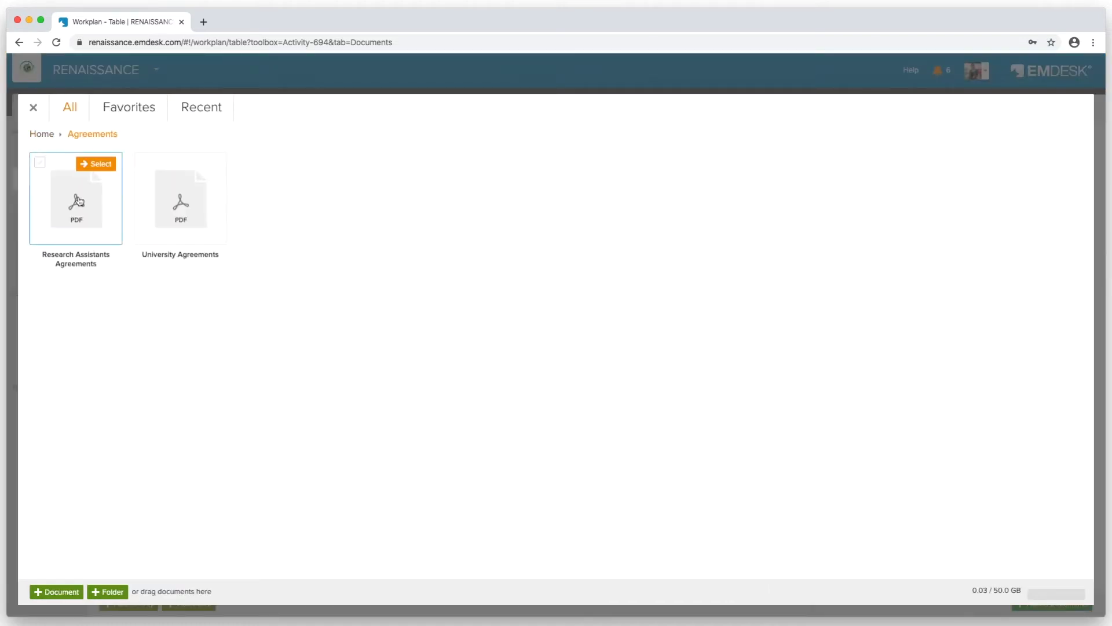
click(89, 167)
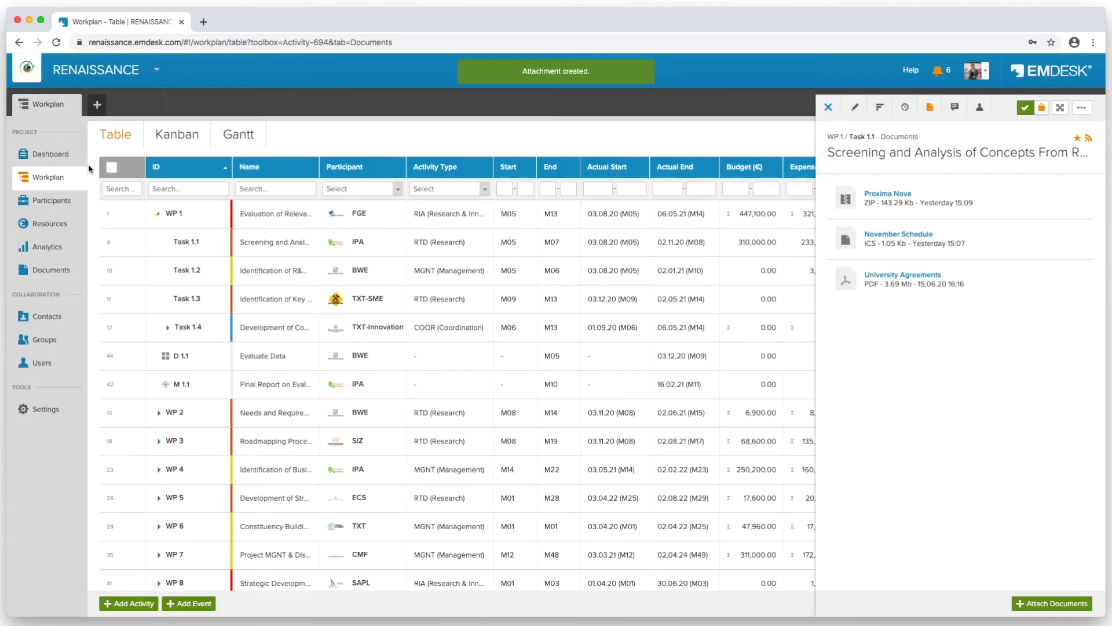
Post a comment in Task 1.1's discussion that mentions Task 1.2 and reads "still needs revision".
click(955, 107)
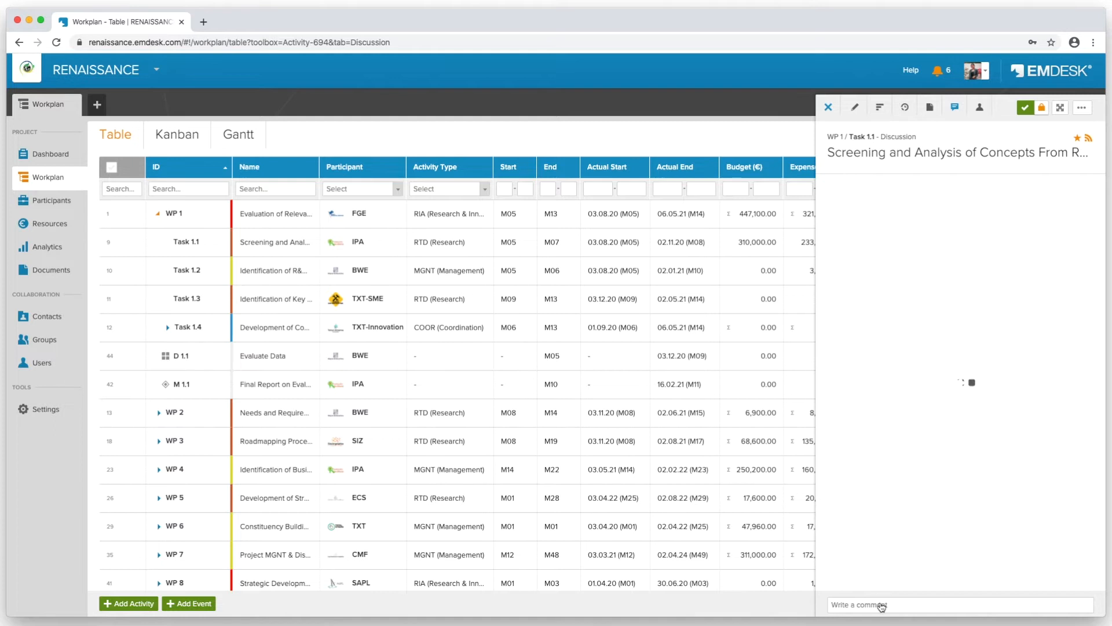
click(873, 605)
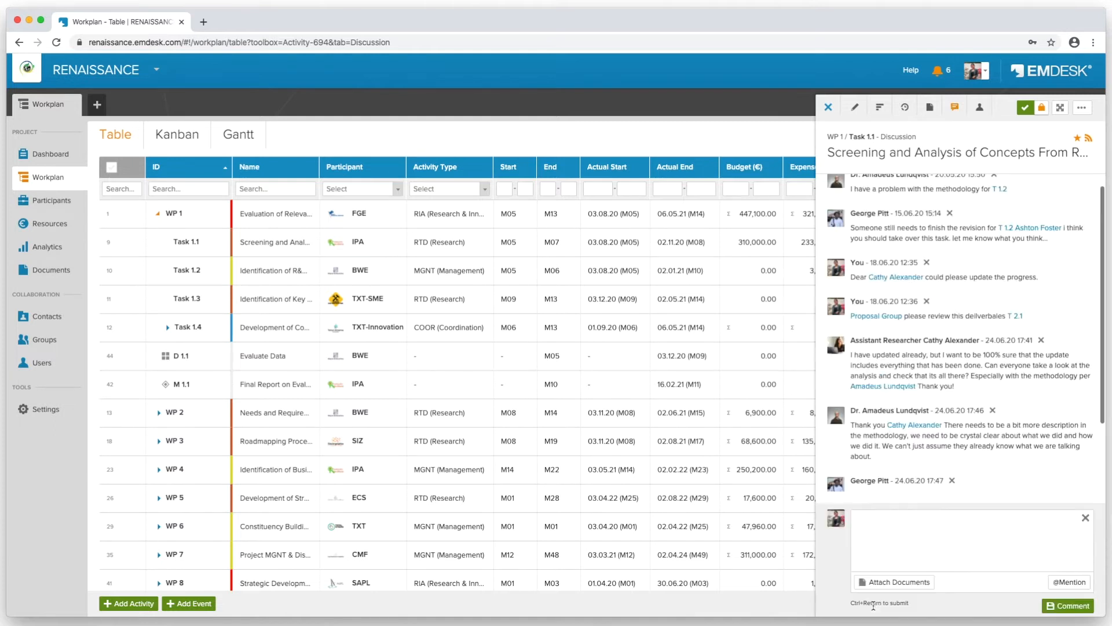
text(@)
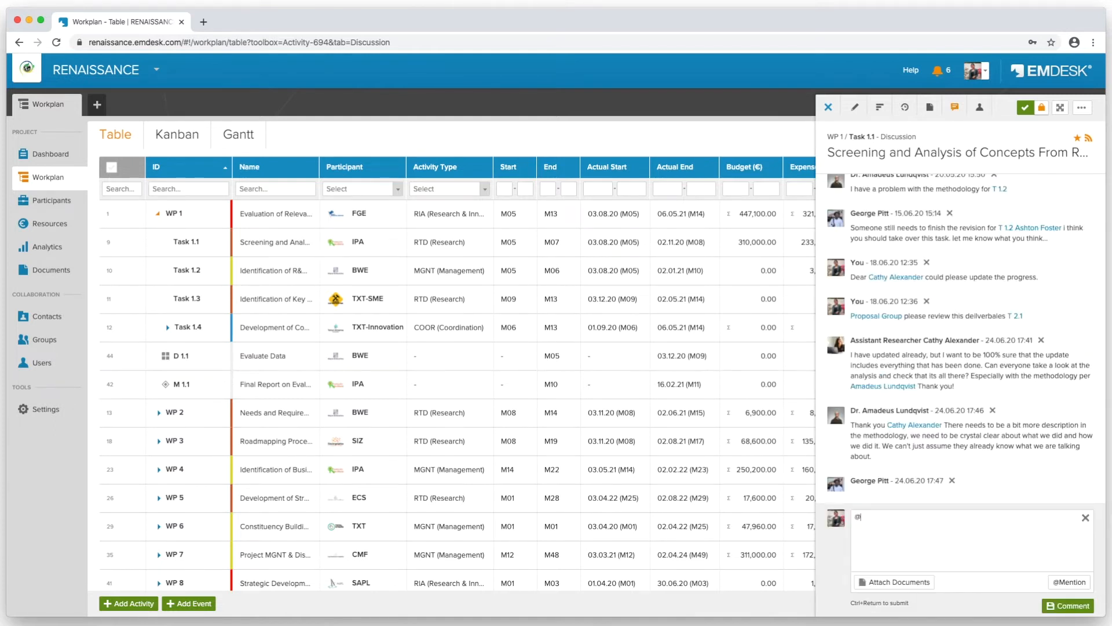
text(task)
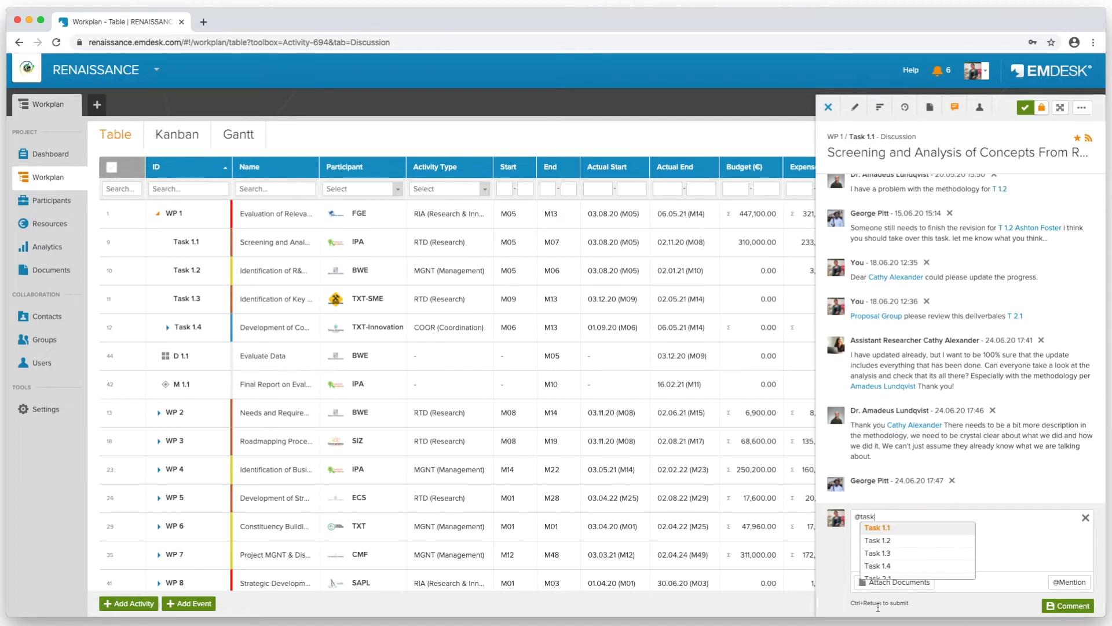
click(881, 540)
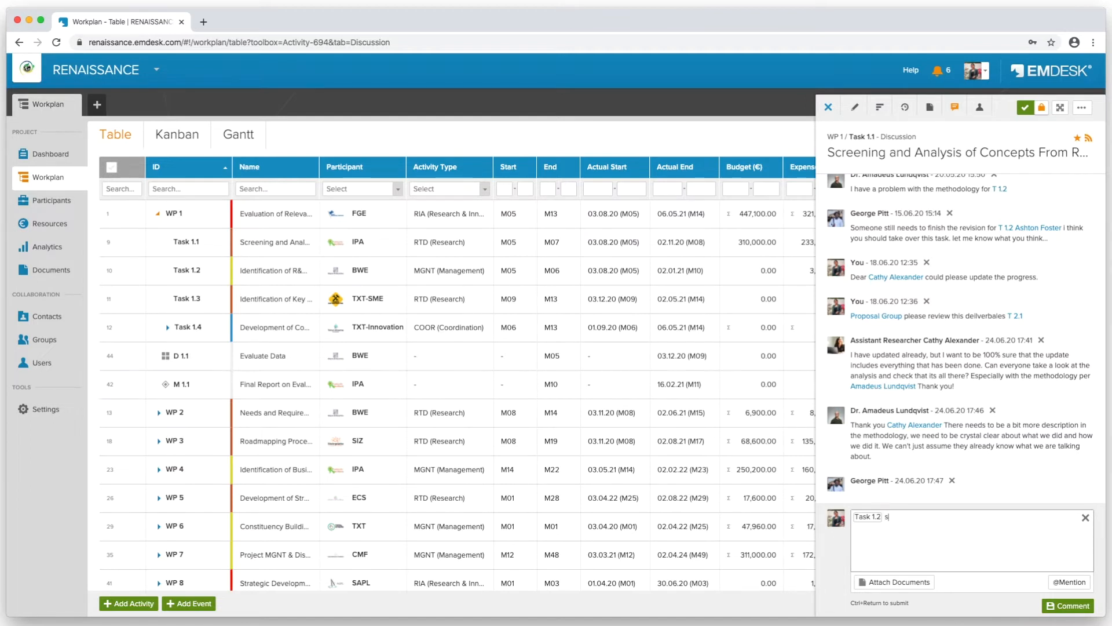
text(still needs revision)
click(1061, 608)
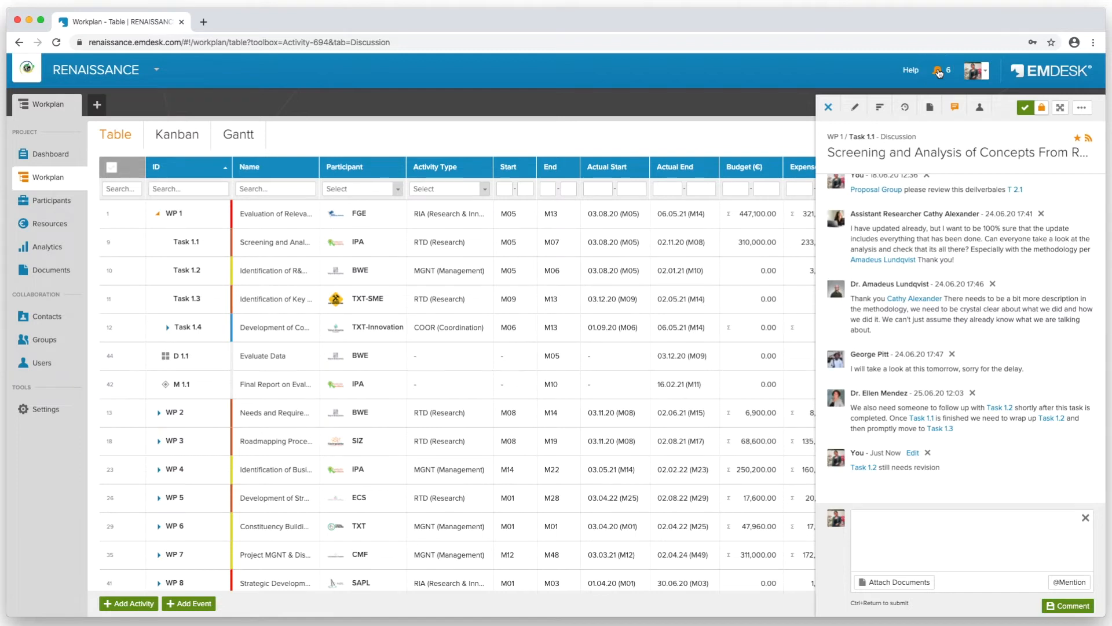
Check the notifications, view Task 1.2 through its mention in the discussion, and return to Task 1.1.
click(940, 73)
click(940, 73)
click(1001, 408)
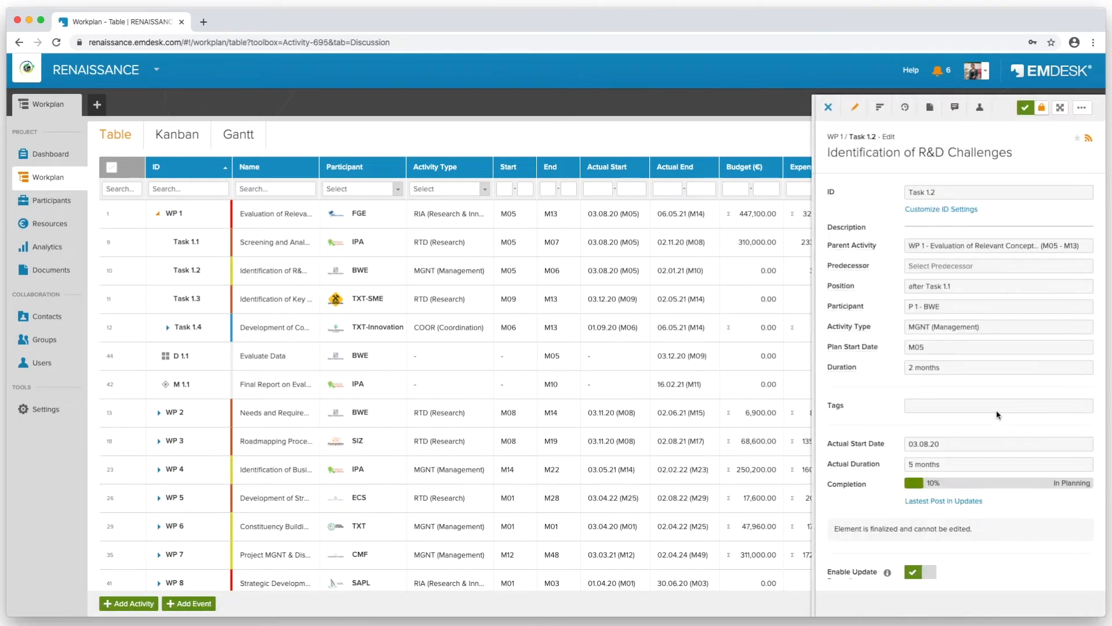
click(829, 107)
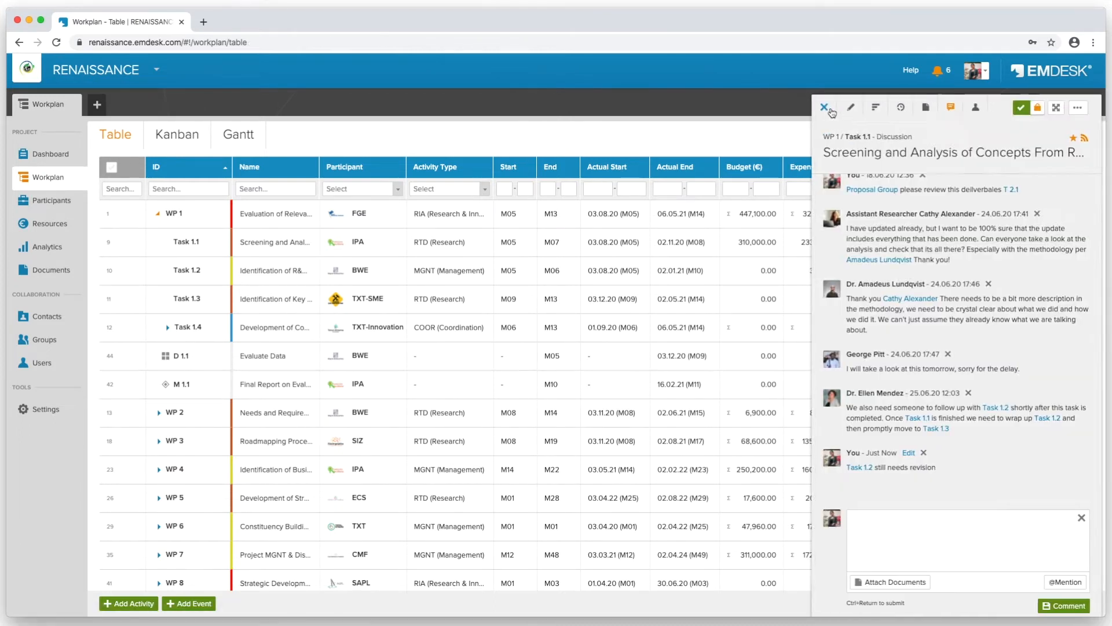
Review the users' access rights for Task 1.1 and view the rights options of the Administrative Coordinator.
click(980, 110)
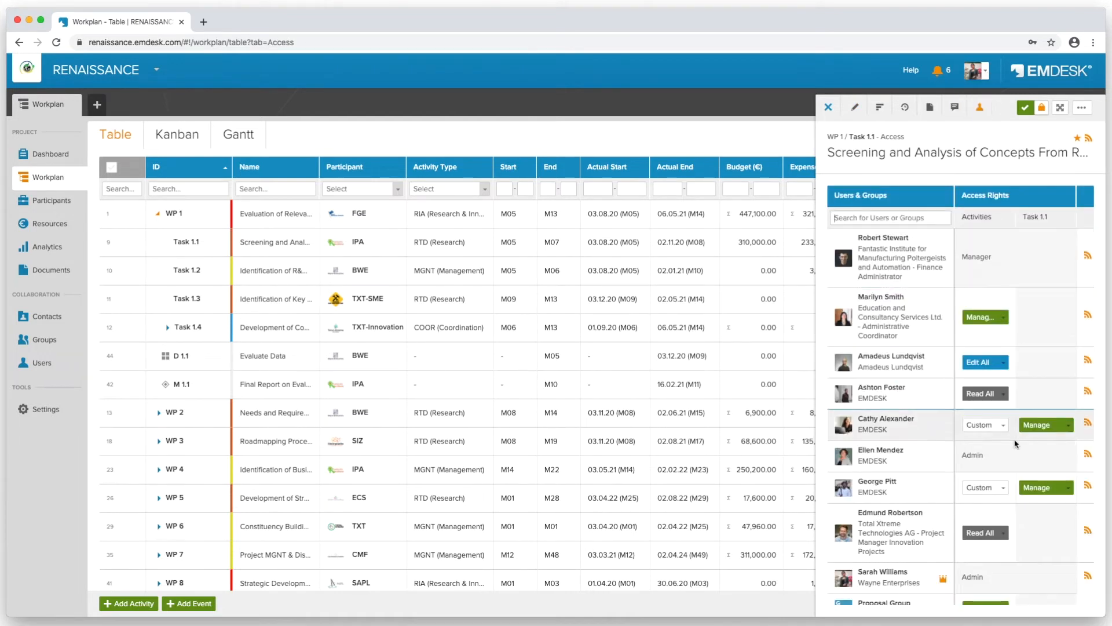
click(1004, 319)
click(1006, 320)
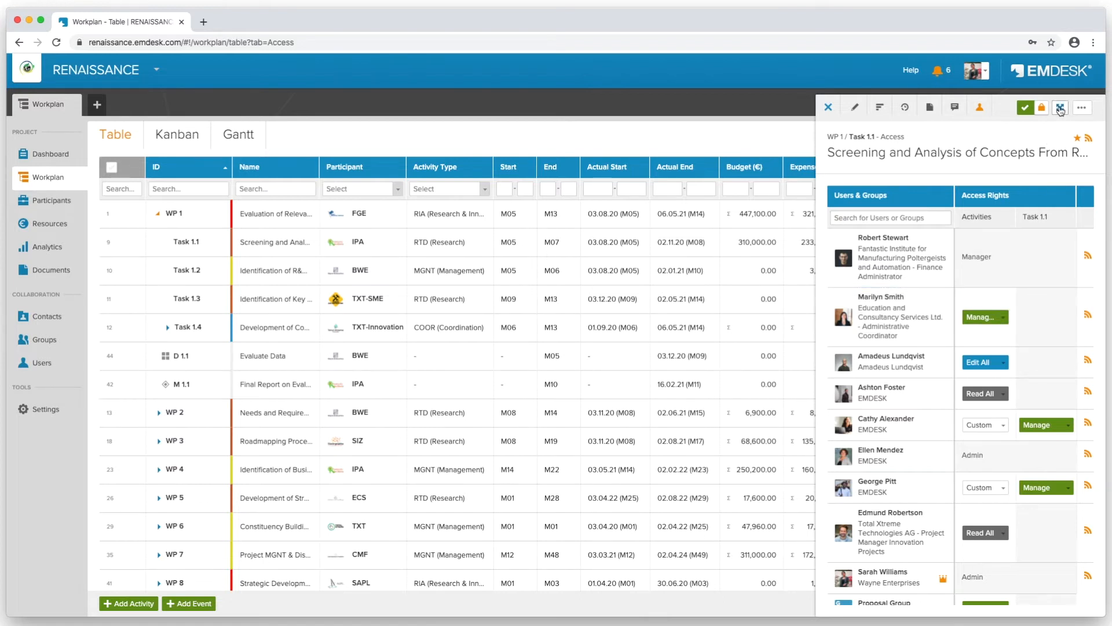
Expand Task 1.1 to the full-page view, review its budget and expenses, and return to the workplan table.
click(1060, 110)
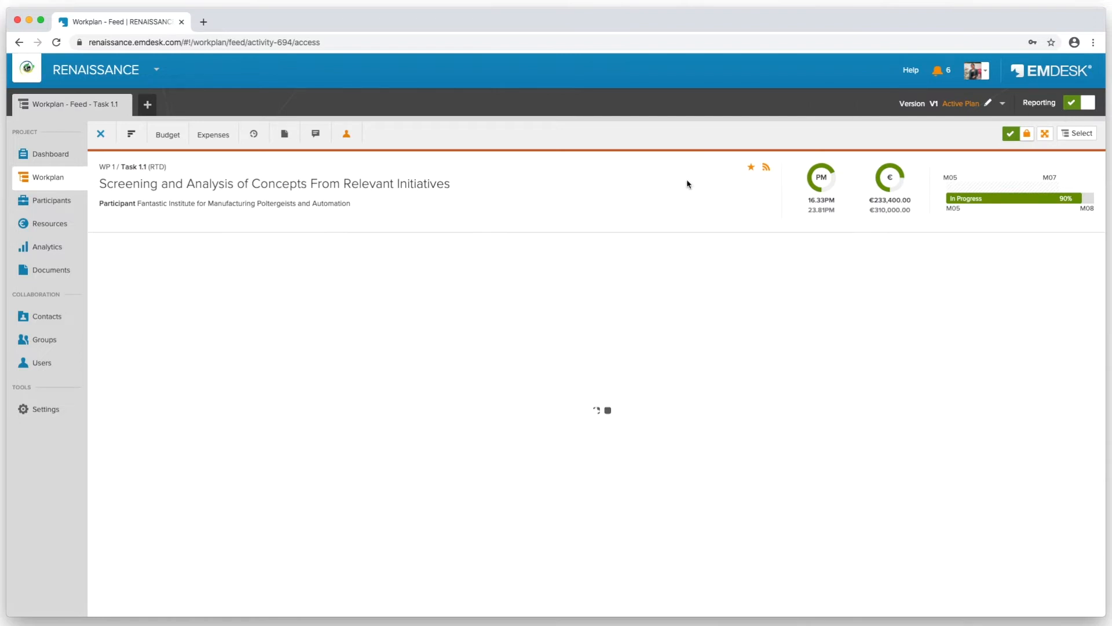
click(168, 136)
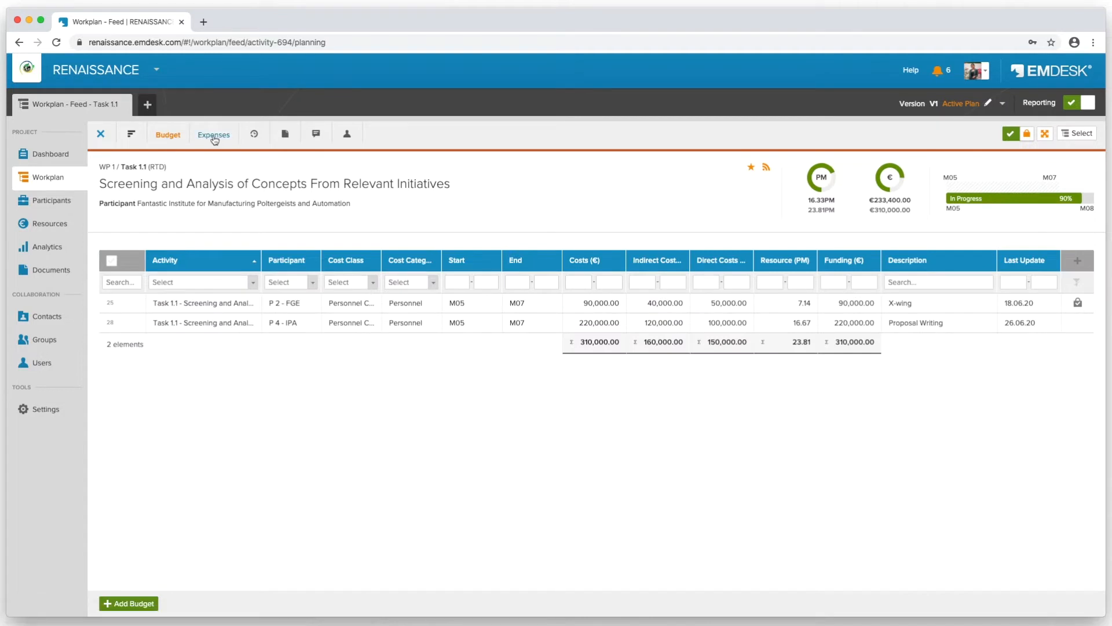
click(214, 137)
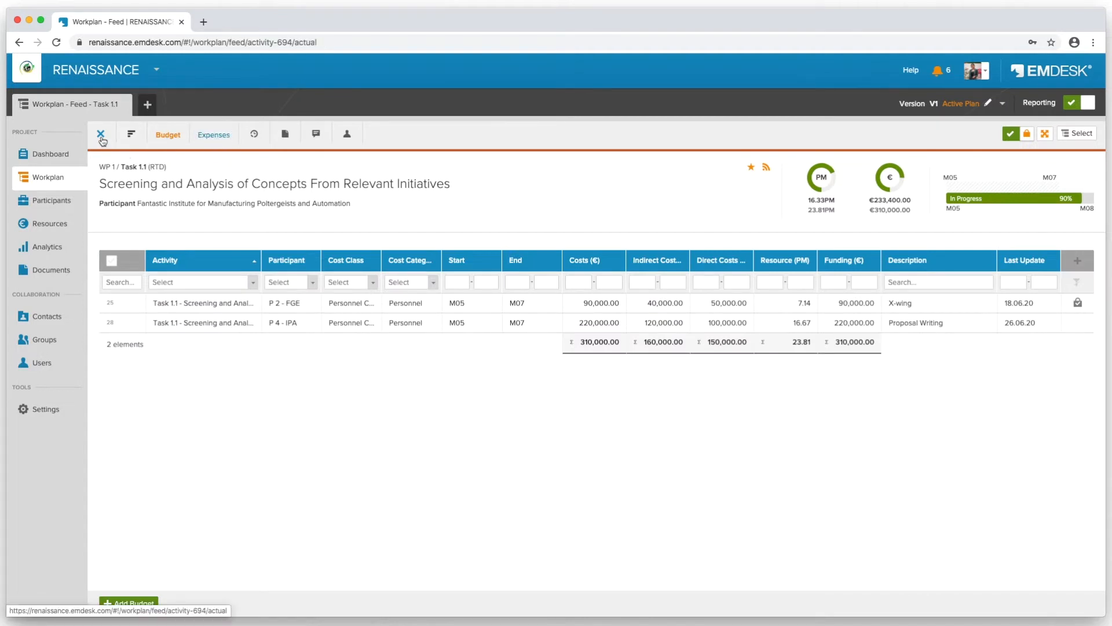
click(101, 135)
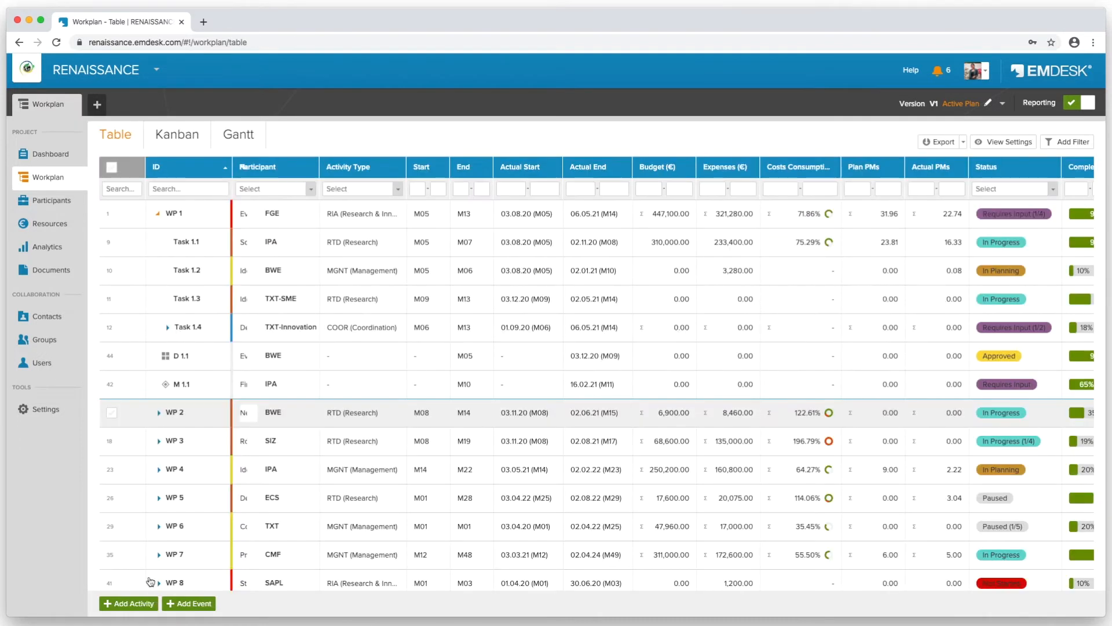
Start a new activity named "Market Launch & Exploitation" with description "Market launch" and parent activity WP 8 Strategic Development.
click(126, 603)
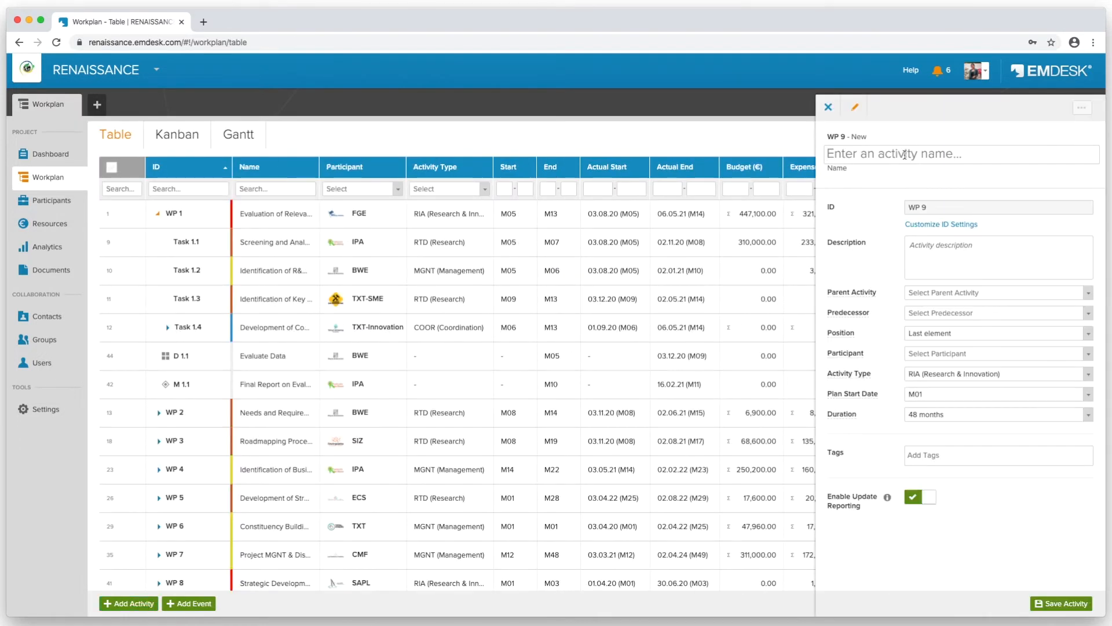
text(Market Launch & Exploitation)
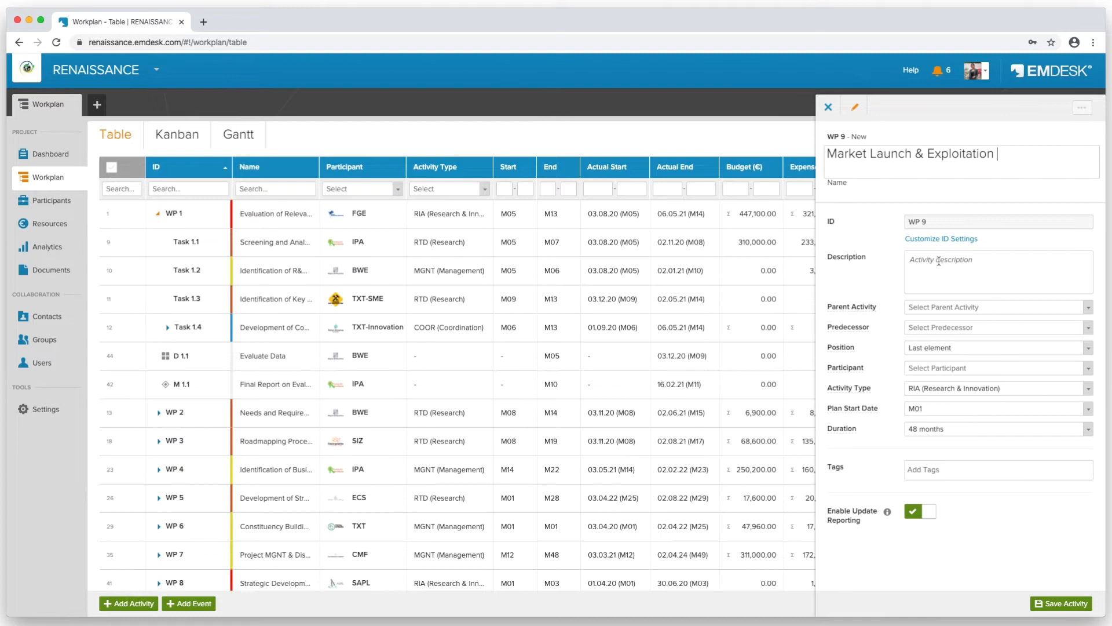
click(940, 262)
text(Market launch)
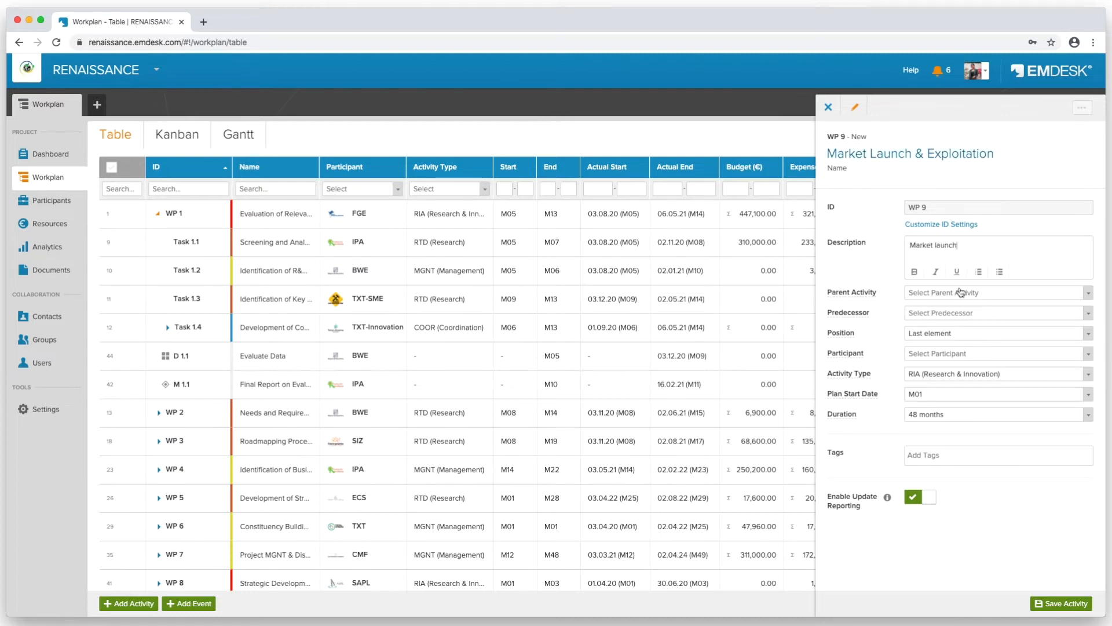
click(960, 292)
scroll(957, 406, down, 3)
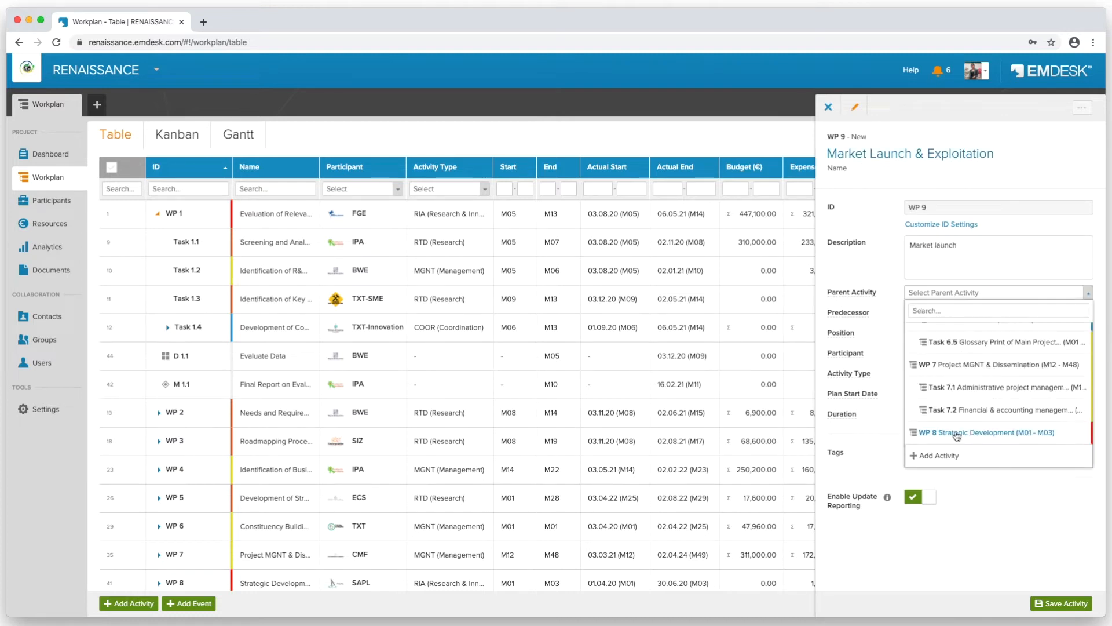
click(957, 435)
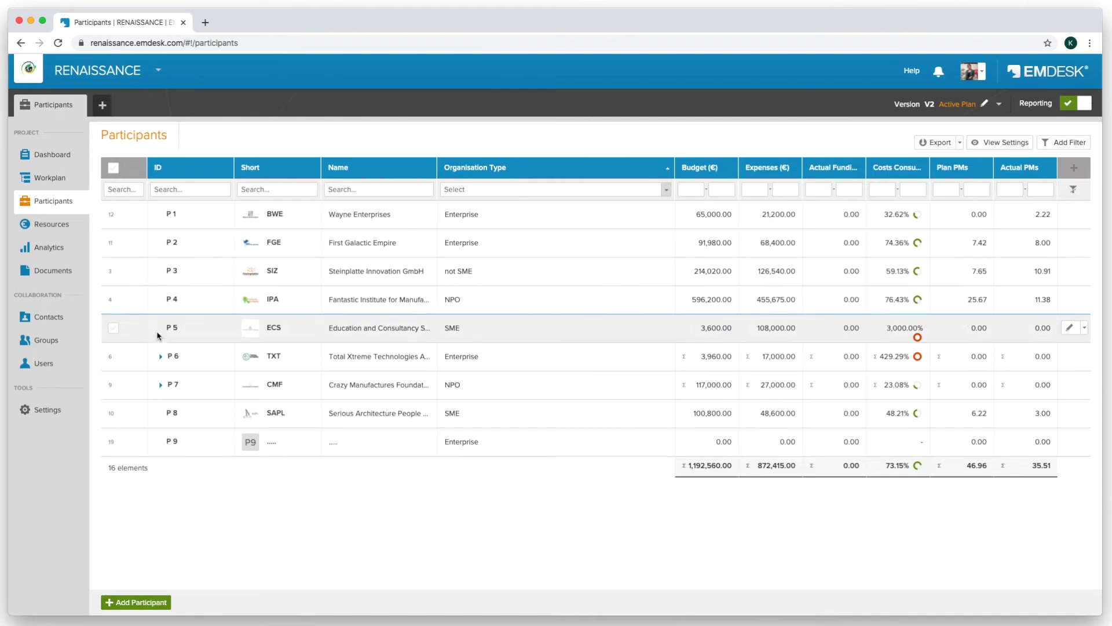
Expand participant P 7 and its Team A, and review the details and financial profile of Steinplatte Innovation GmbH.
click(161, 385)
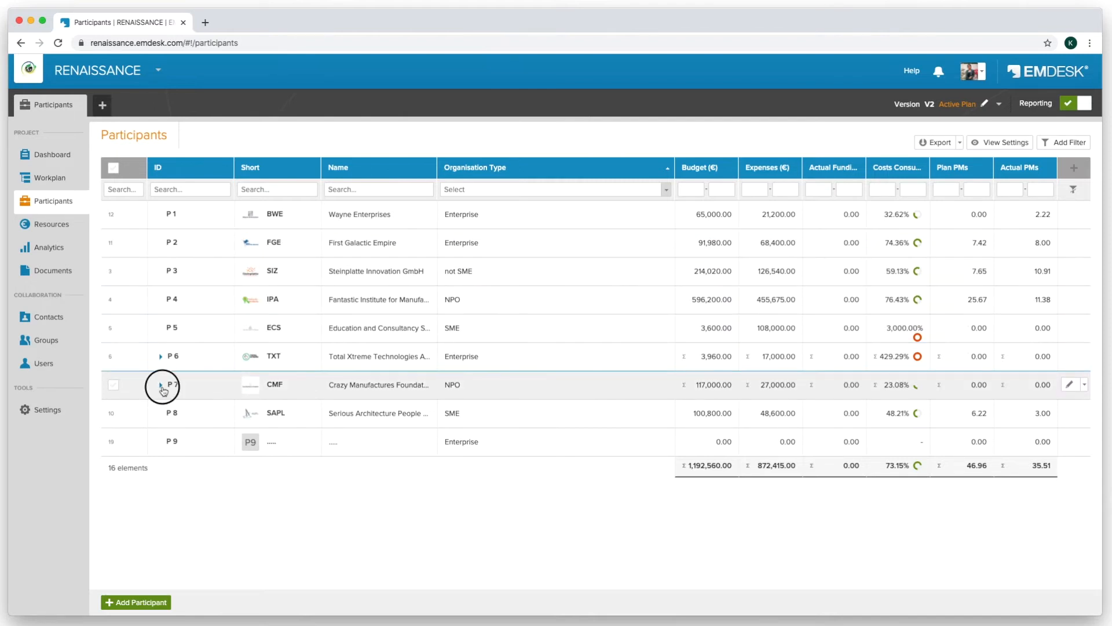
click(169, 413)
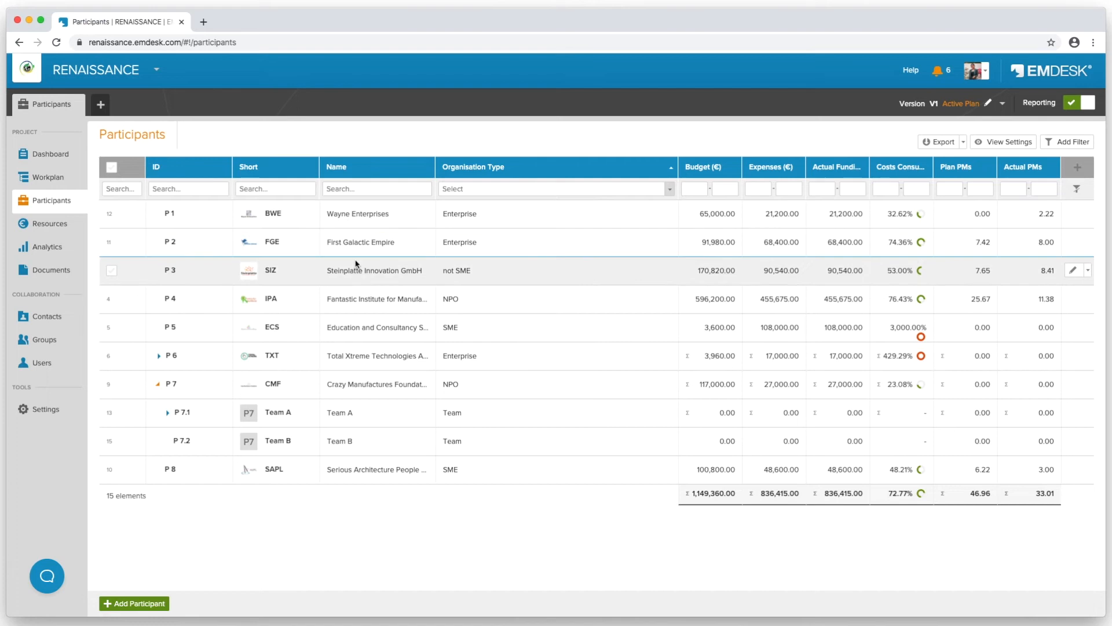
click(362, 272)
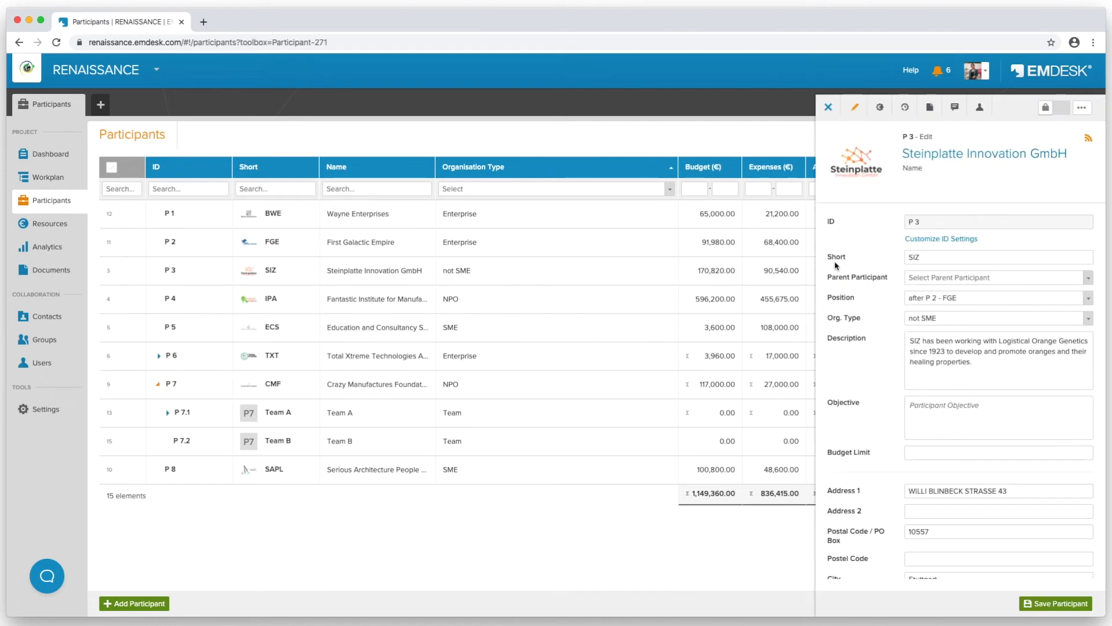
mouse_move(851, 185)
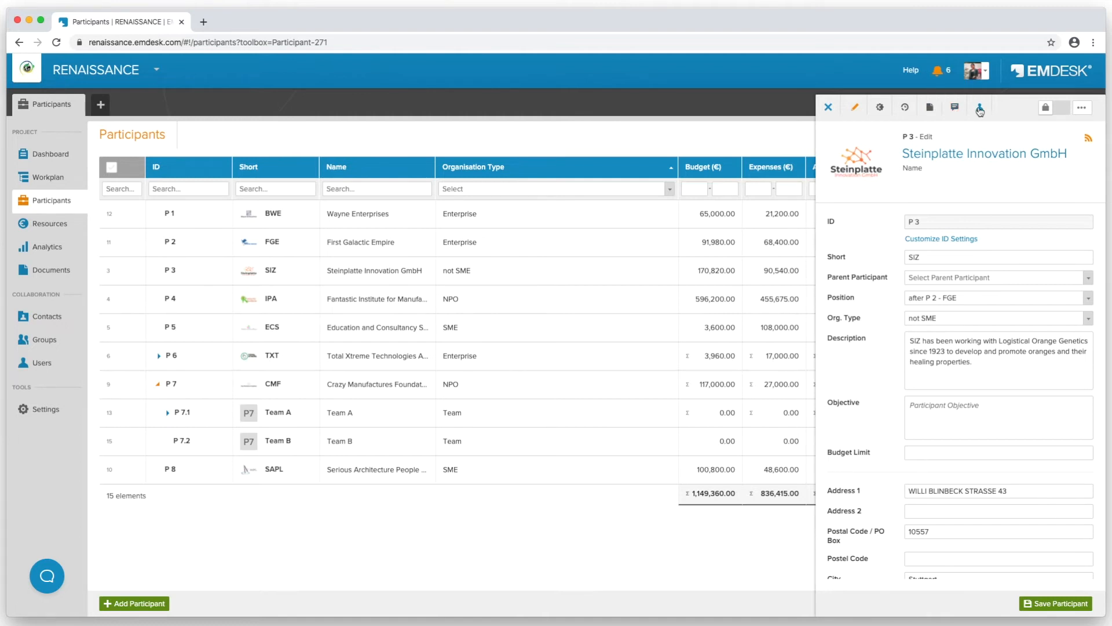
click(880, 109)
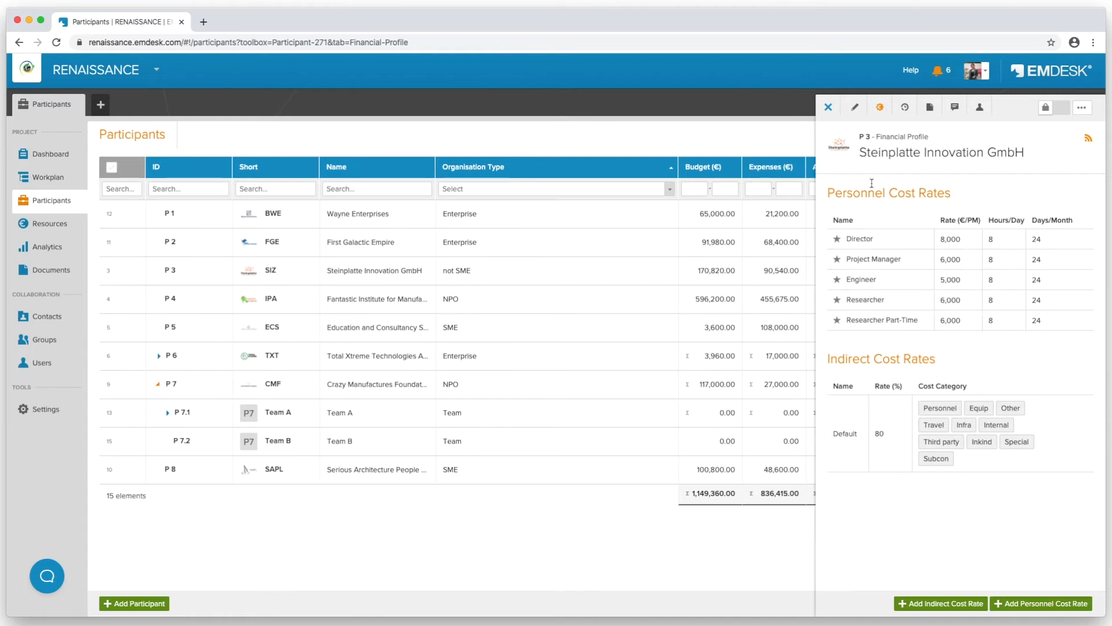
click(828, 108)
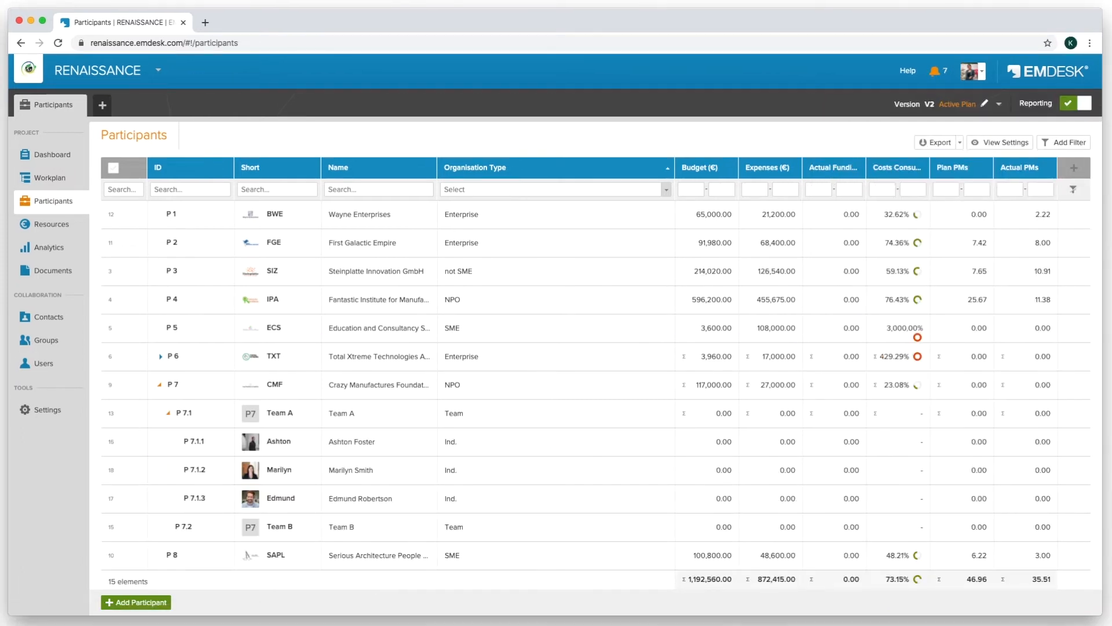
Add a participant named "Vehement Capital Partners" with short name VCP and organisation type SME, and save it.
click(137, 603)
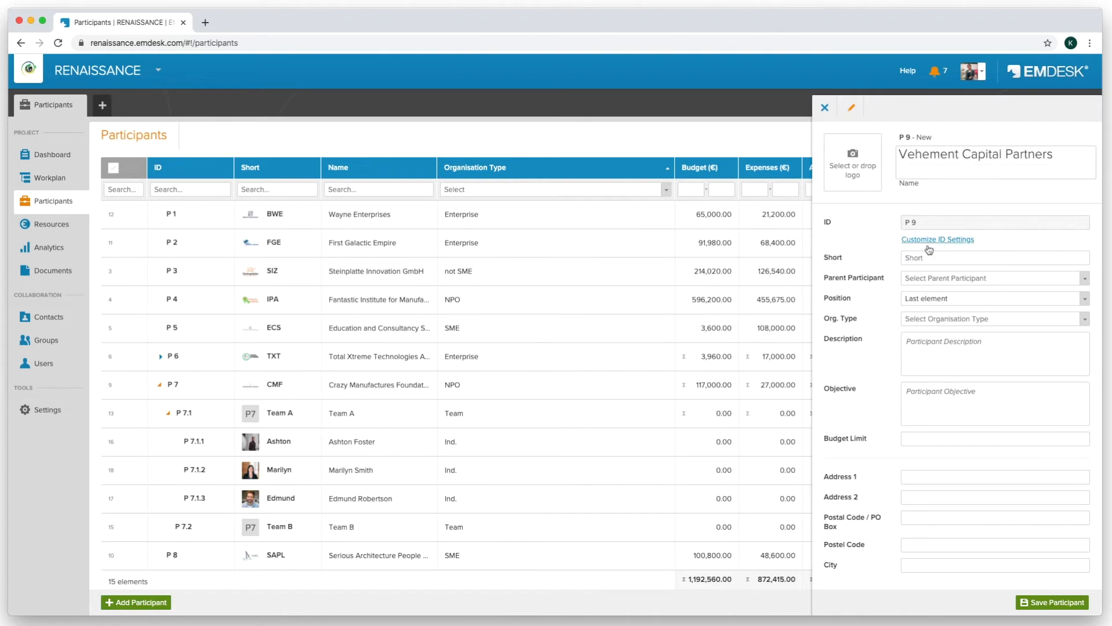
click(929, 259)
text(VCP)
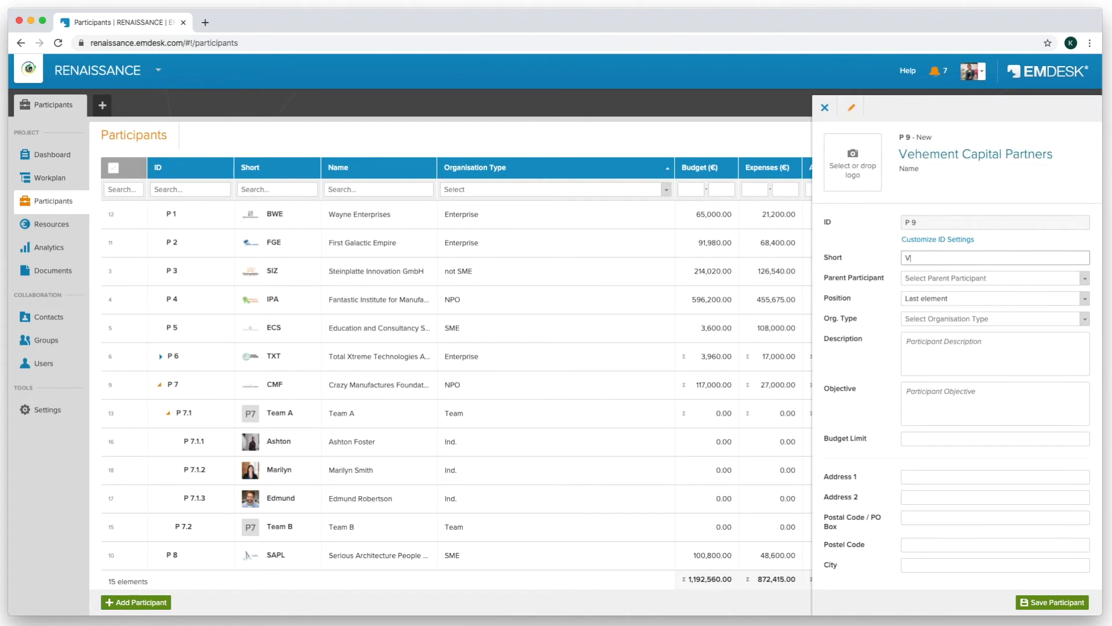
click(933, 319)
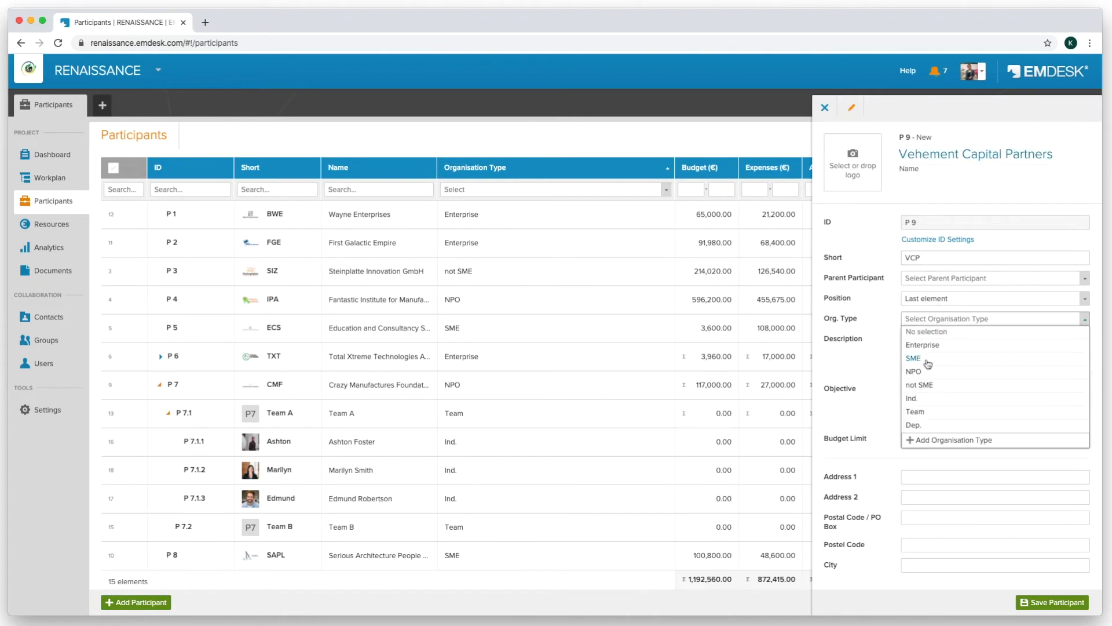
click(926, 360)
click(1051, 602)
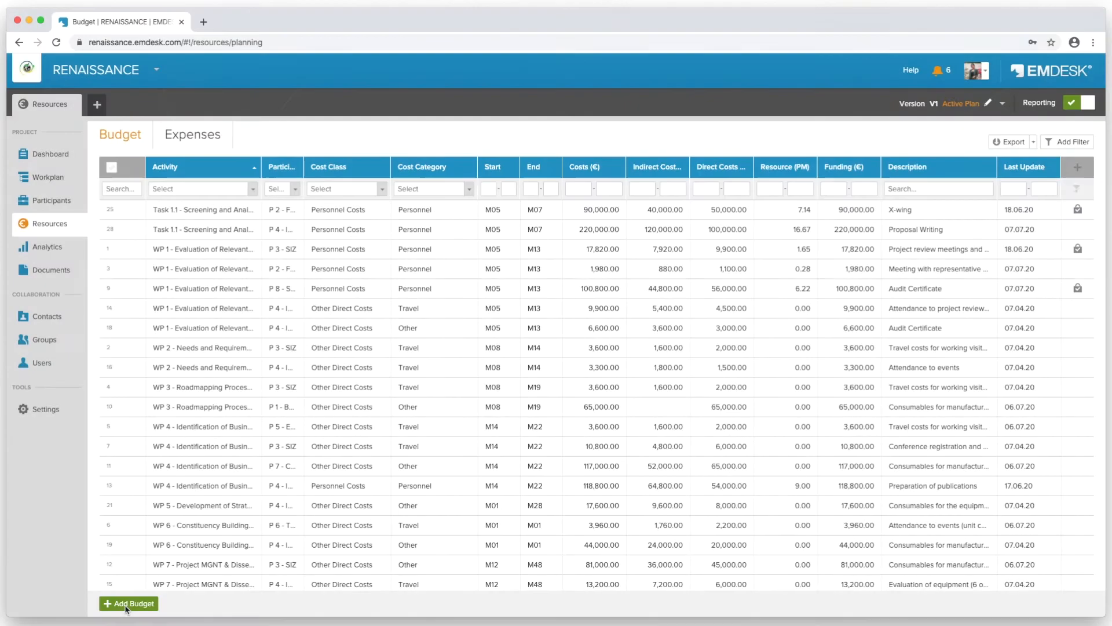
Start a new budget item in Resources for activity WP 1 - Evaluation of Relevant Concepts and participant P 3 - SIZ.
click(125, 606)
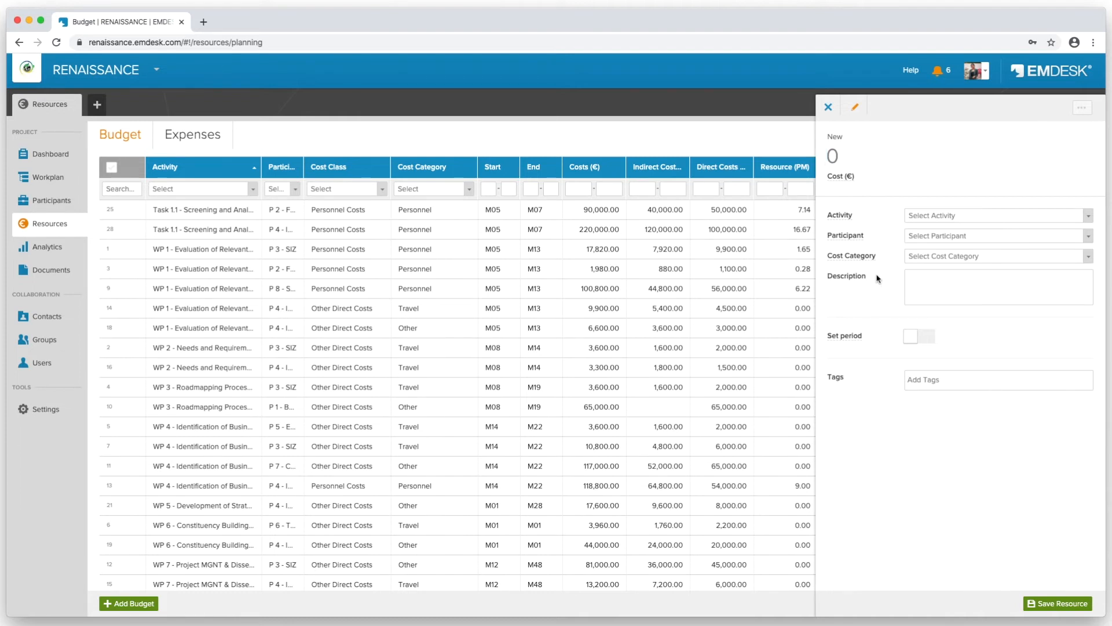
click(976, 220)
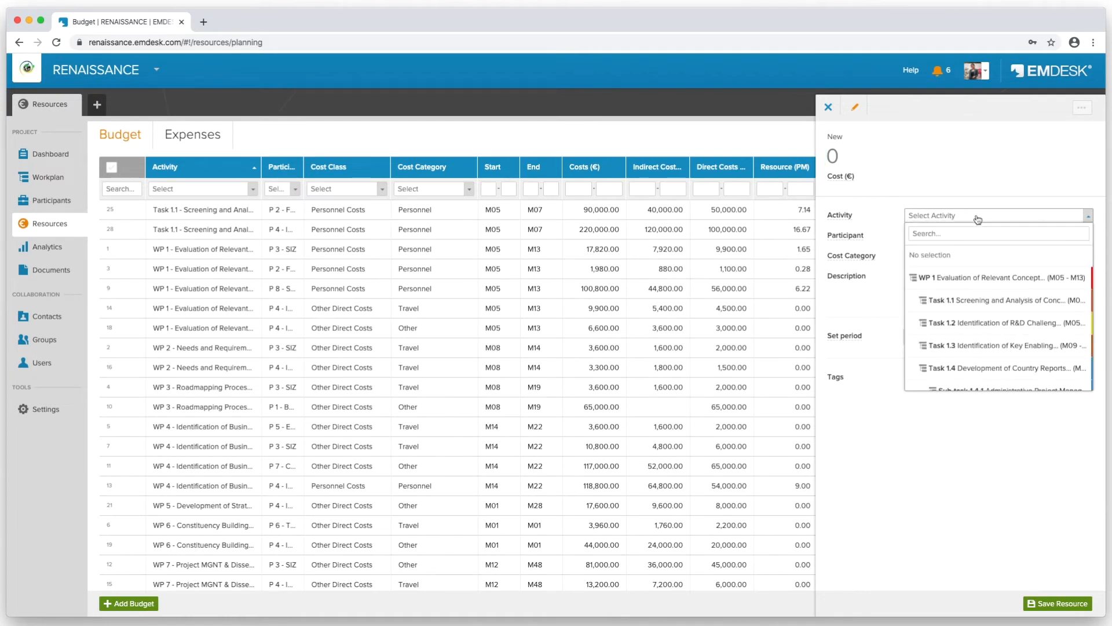
click(961, 278)
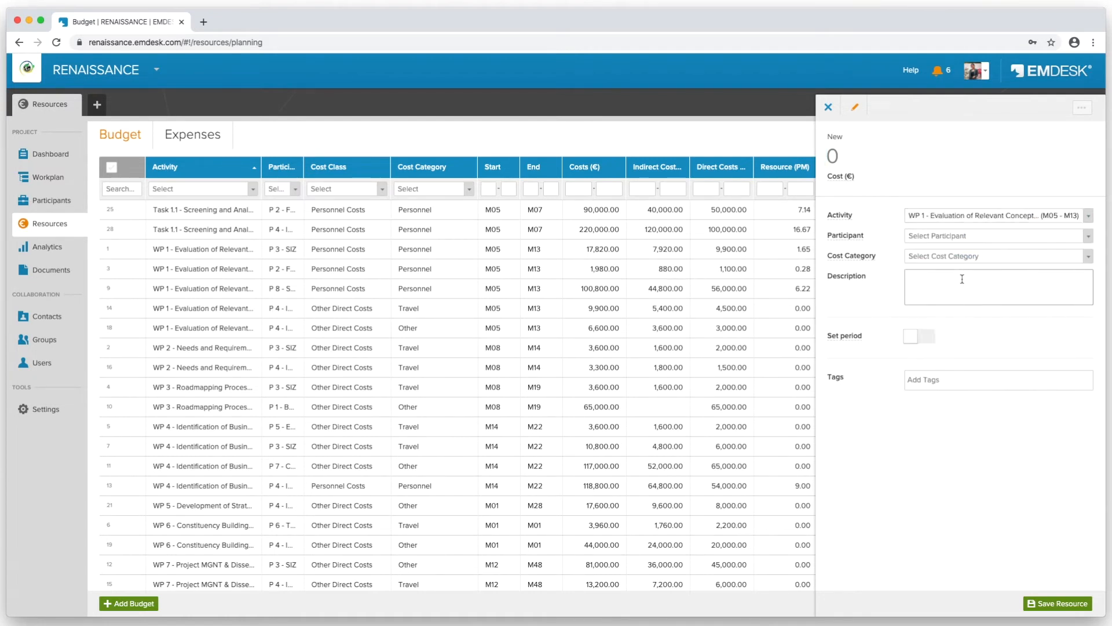
click(965, 237)
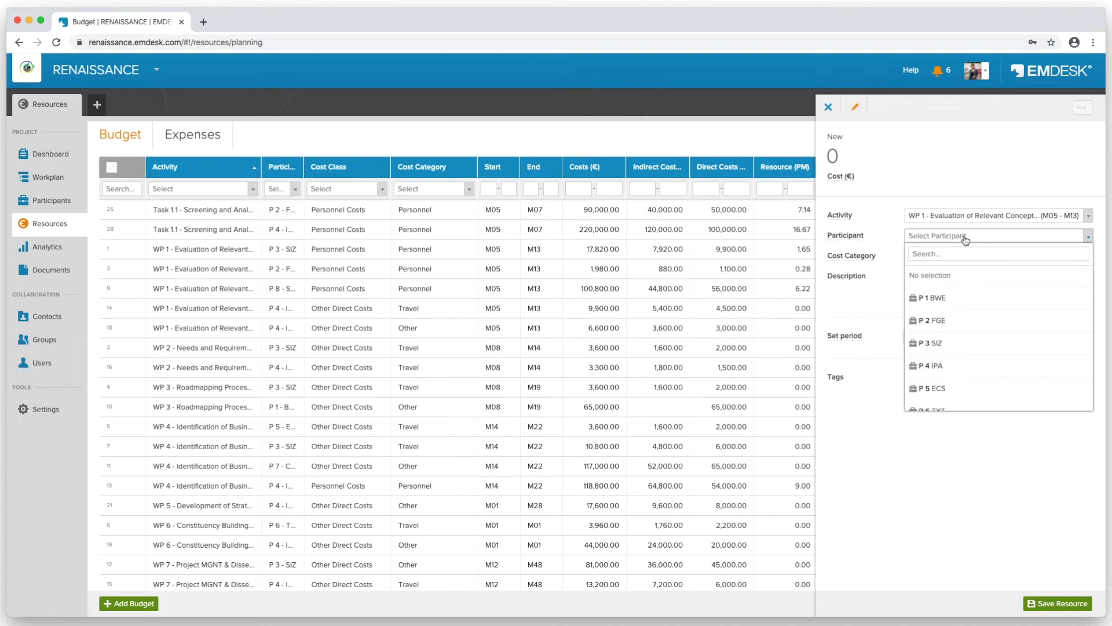
click(940, 343)
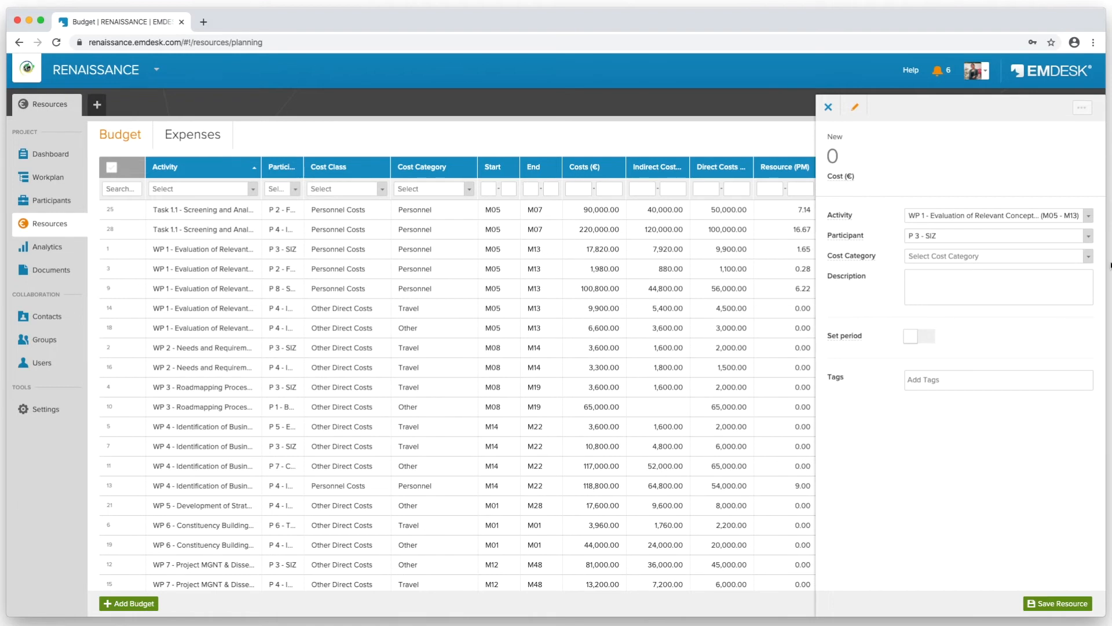
Set the budget item's cost category to Personnel (PC - Rate), its cost rate to Director € 8000/PM and the effort to 2.5 PM.
click(1090, 259)
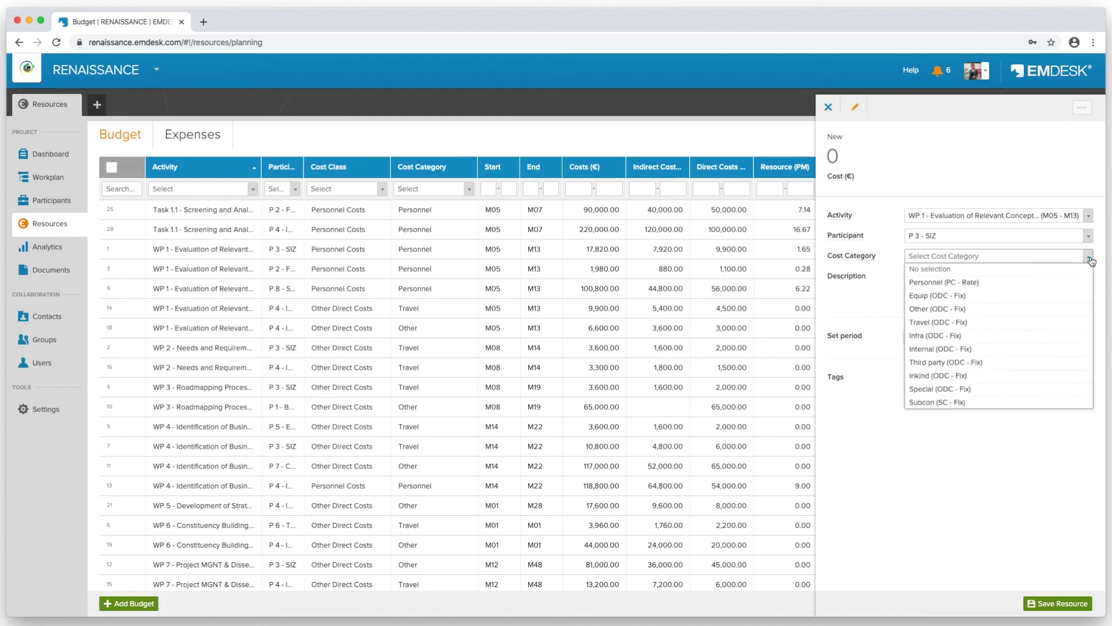
click(971, 284)
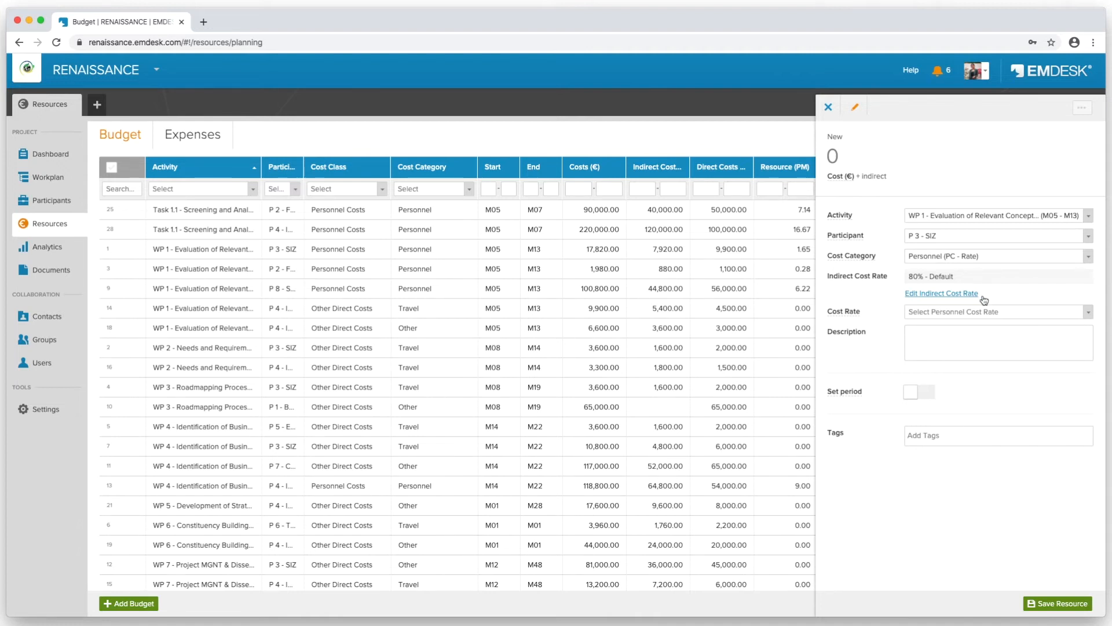
click(997, 312)
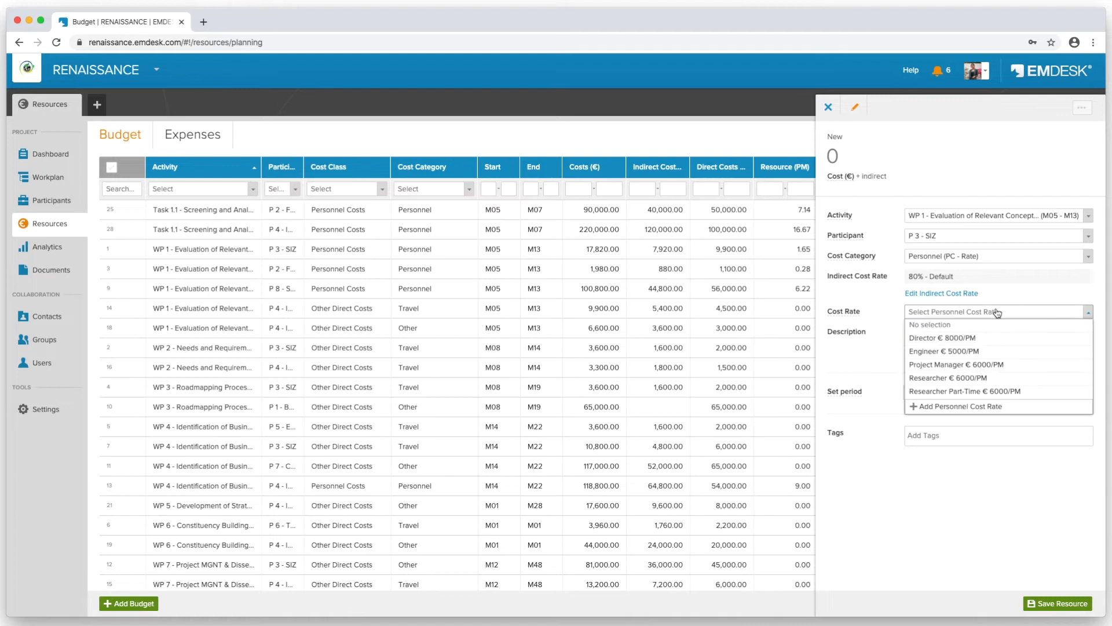
click(966, 341)
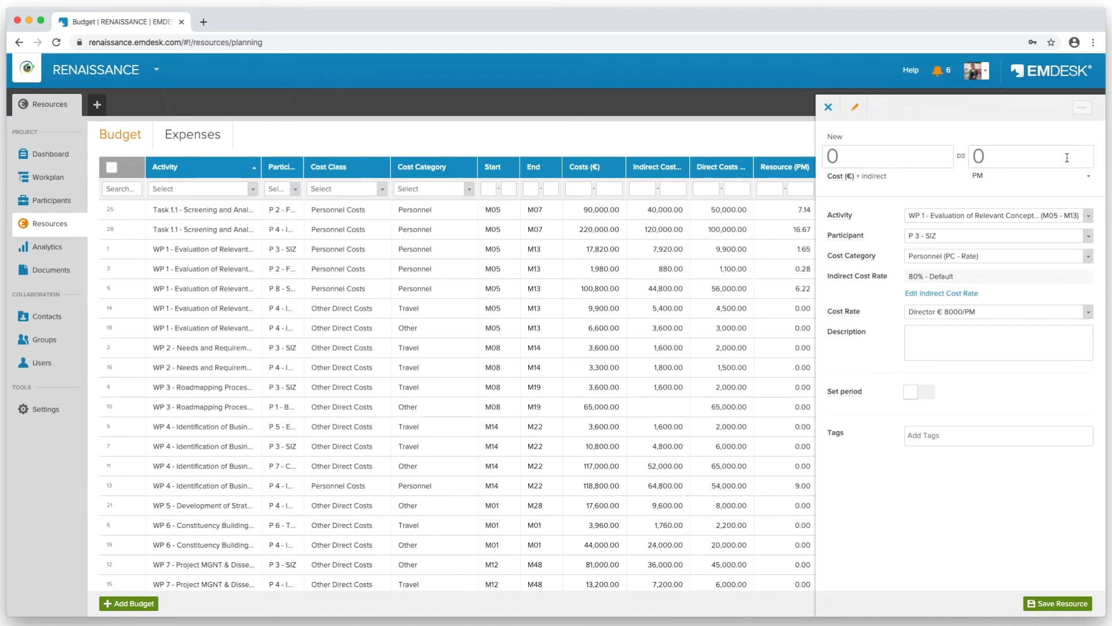
click(1088, 178)
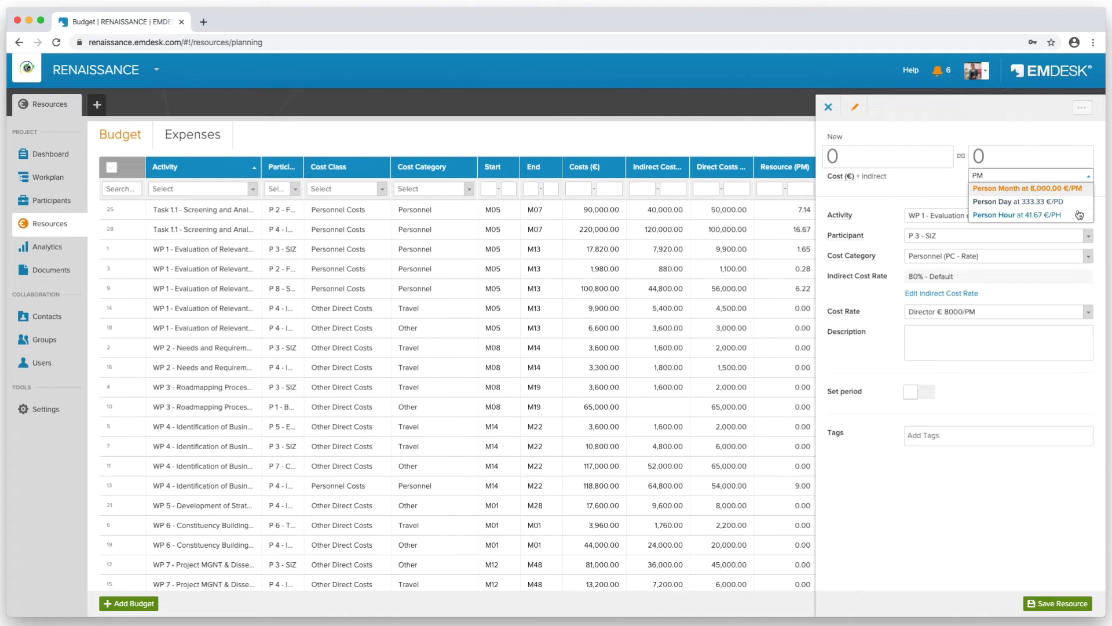
click(1003, 153)
text(2.5)
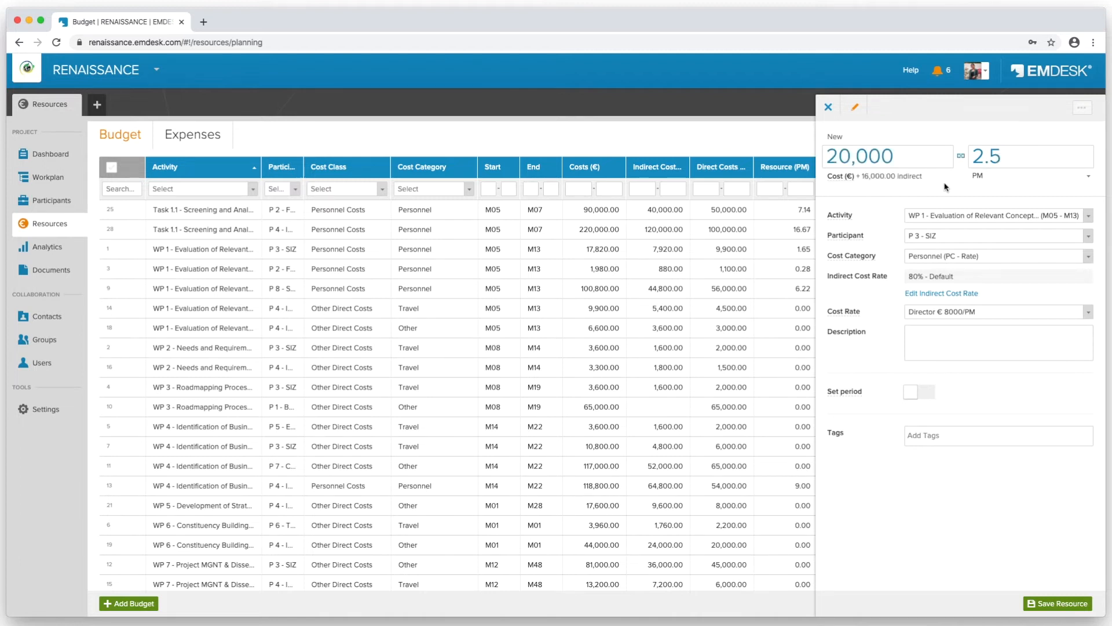
Set the budget item's cost to 24,000 € and its cost category to Equip (ODC - Fix).
click(850, 155)
key(BackSpace)
text(4)
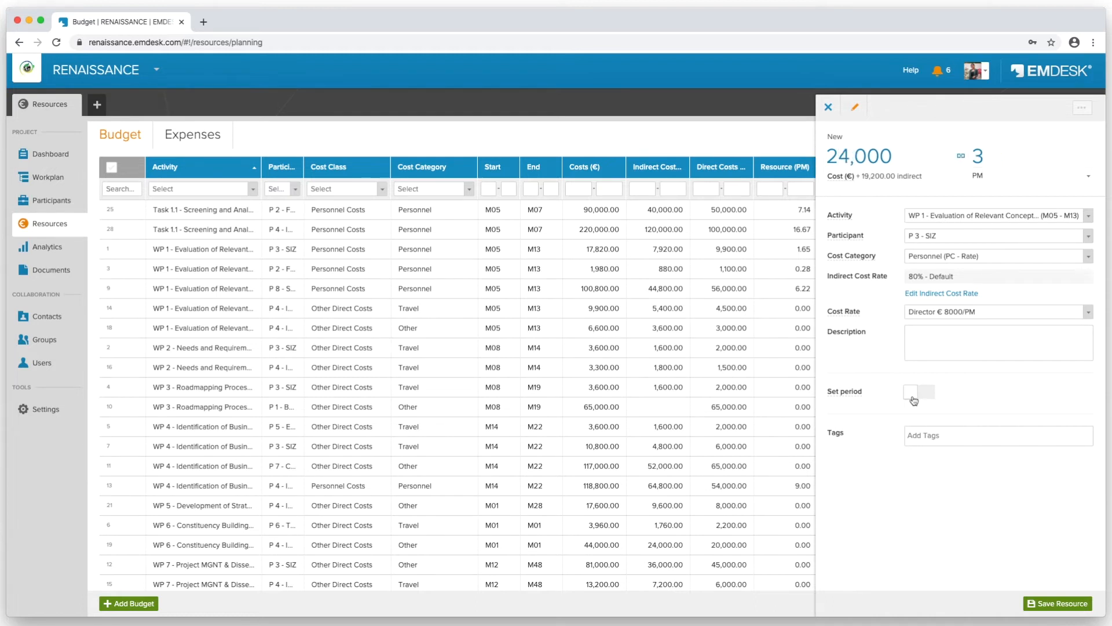
click(1053, 258)
click(963, 296)
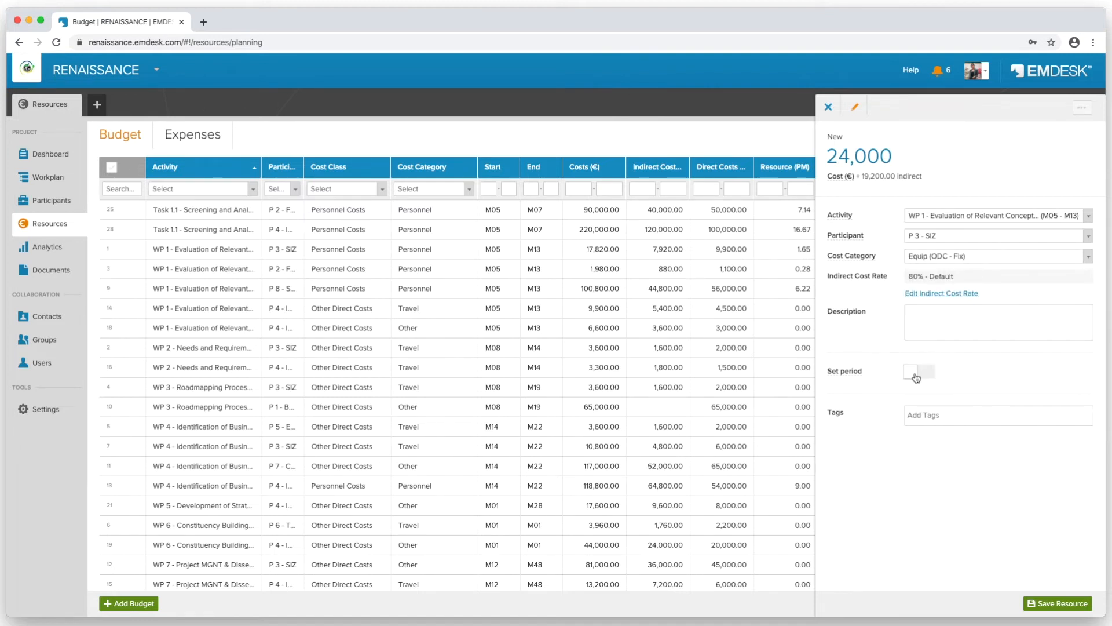
Enable a set period for the budget item with M06 as the end month.
click(912, 372)
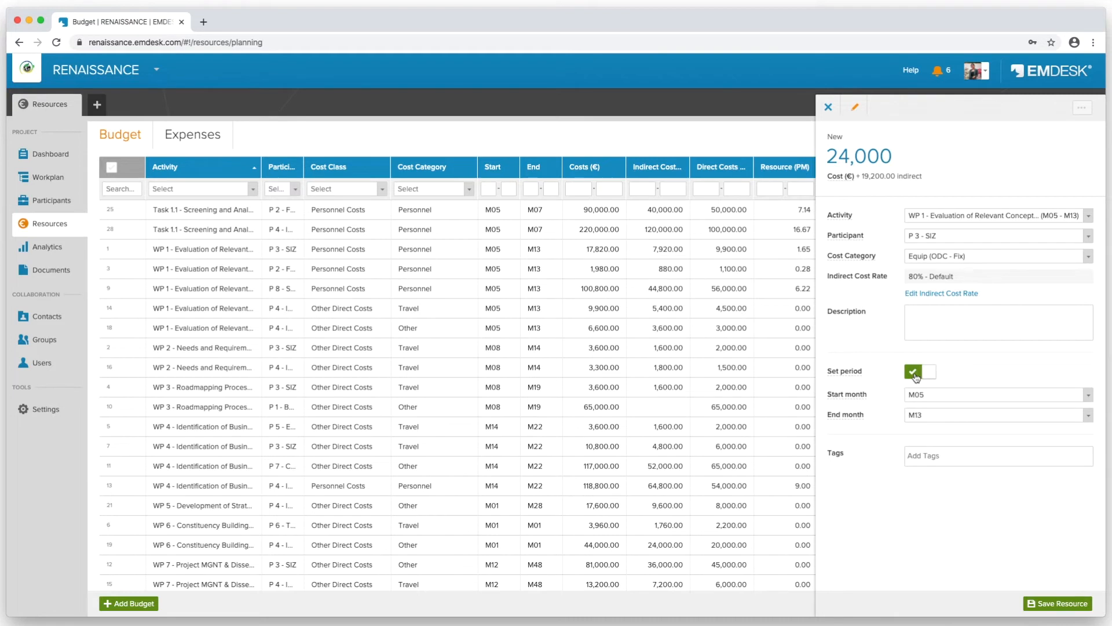
click(1088, 415)
click(938, 454)
Describe the budget item as "Equipment for testing used 8 months (depreciation 60 months)" and save it.
click(935, 318)
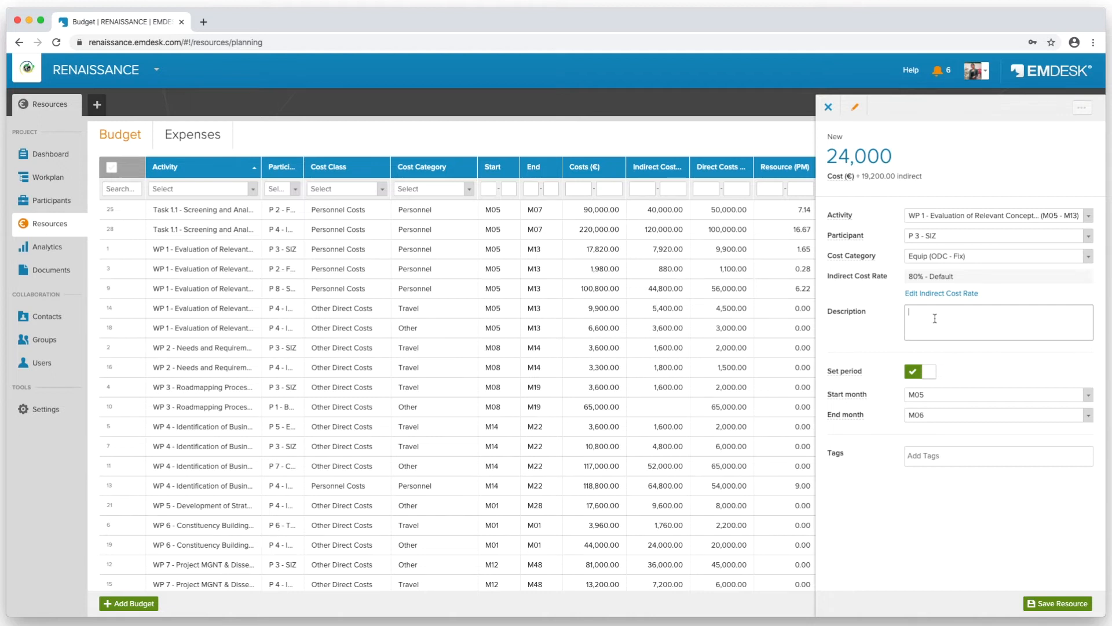
text(Equipment for testing used 8 months (depreciation 60 months))
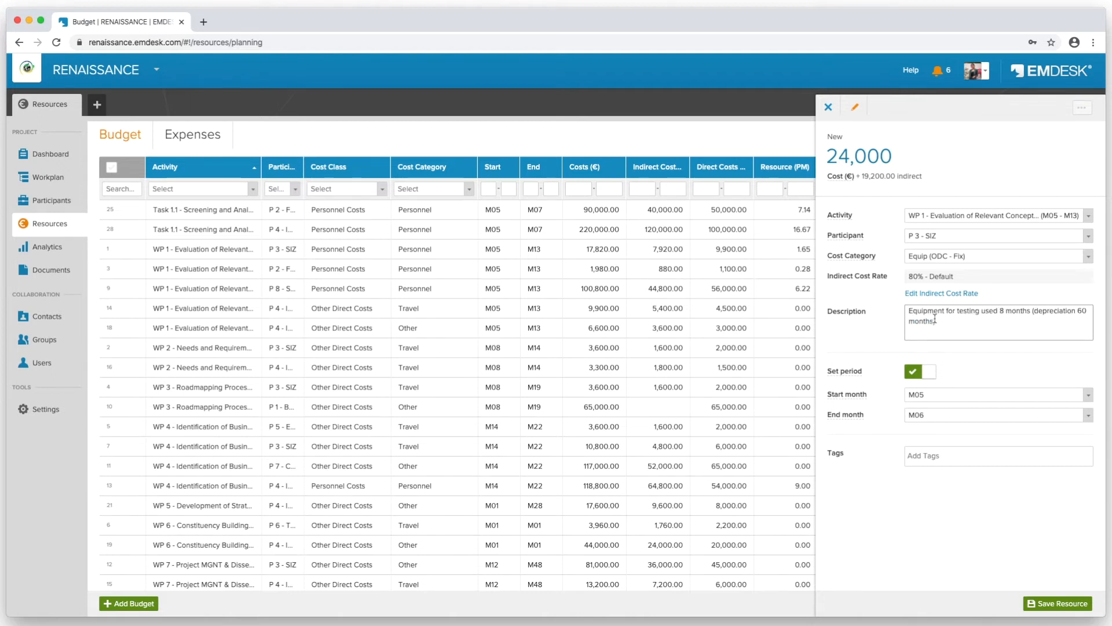
click(1048, 604)
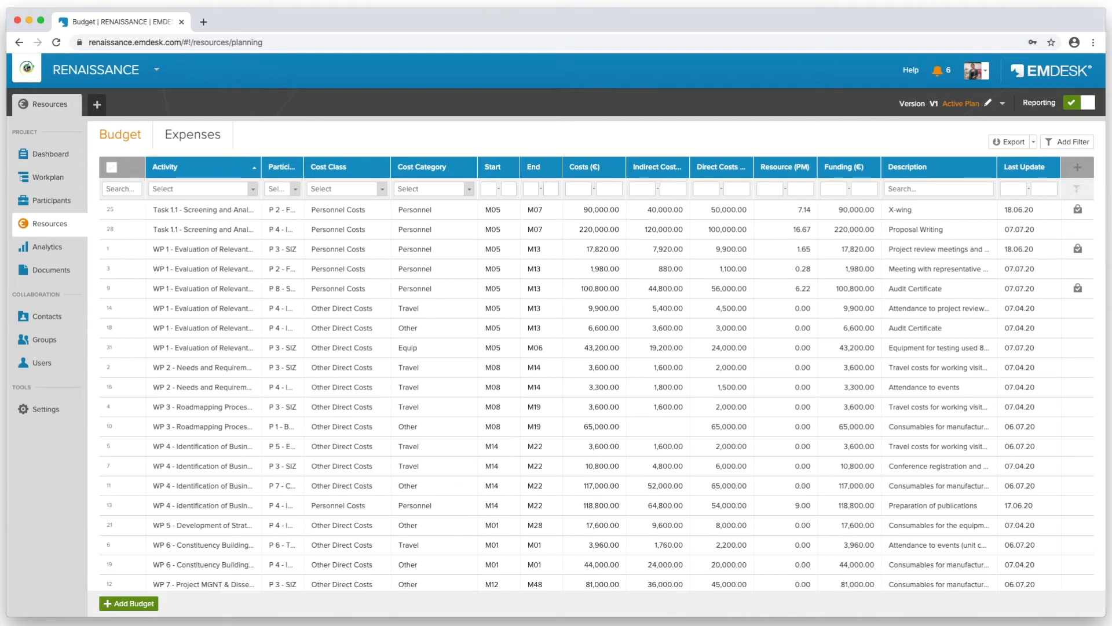
Review the budget entries and totals, filter them by participant P 2 - FGE, and clear the filter.
scroll(1071, 507, down, 3)
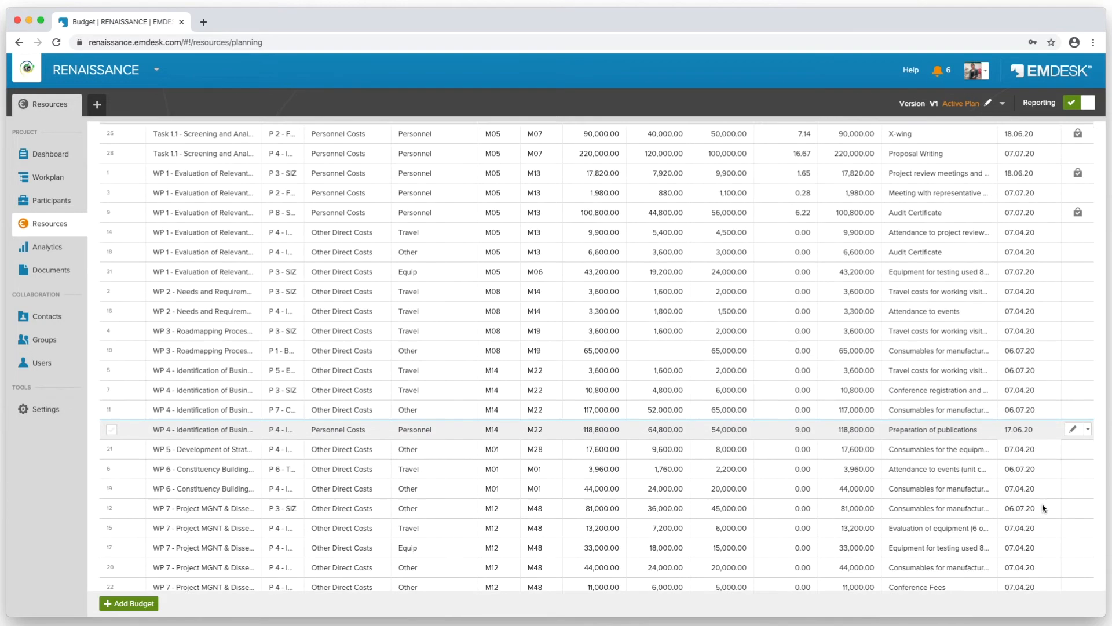
scroll(1043, 507, down, 3)
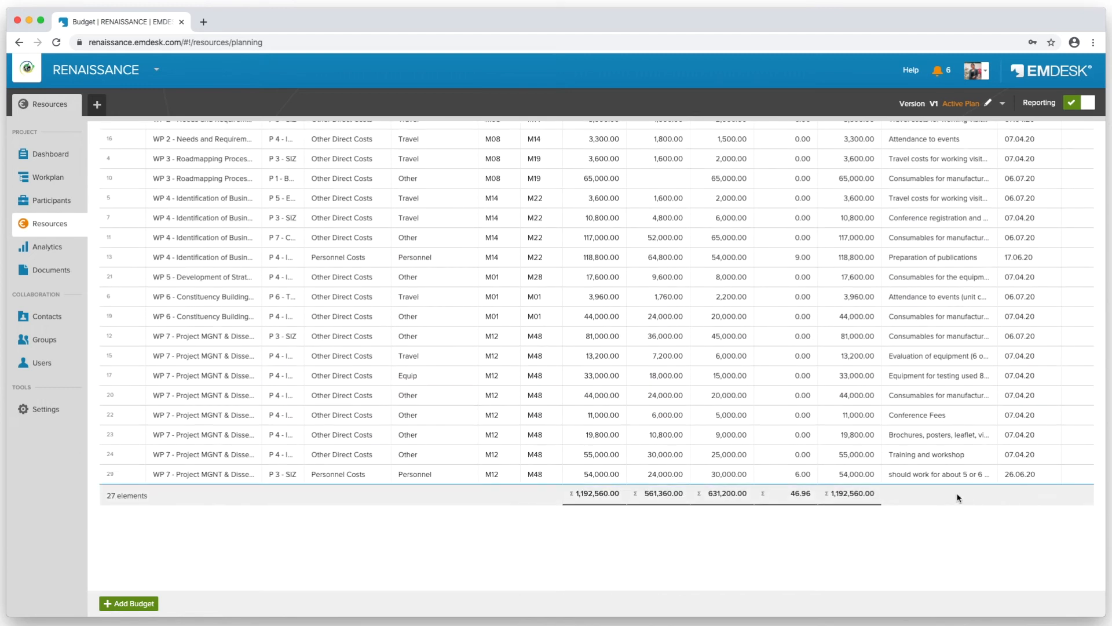
scroll(959, 497, up, 6)
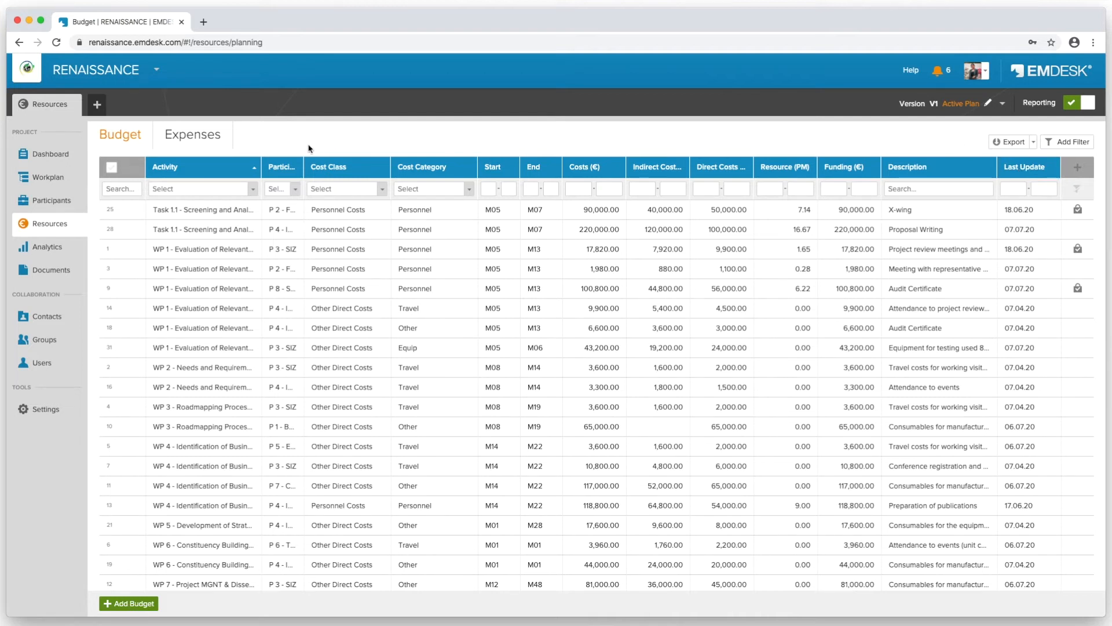
click(296, 190)
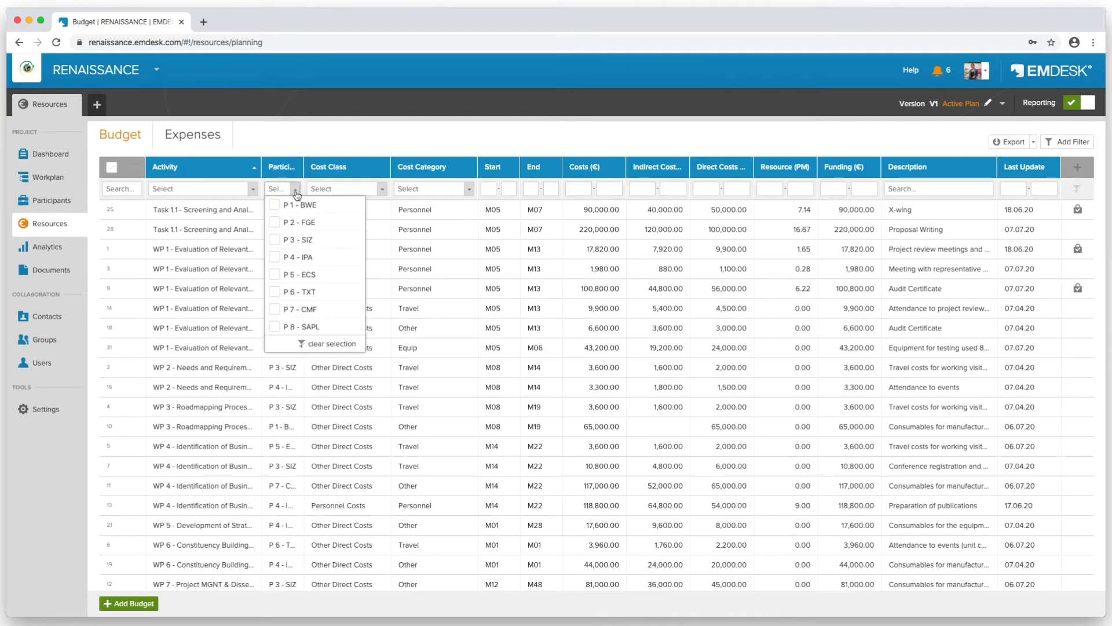
click(275, 223)
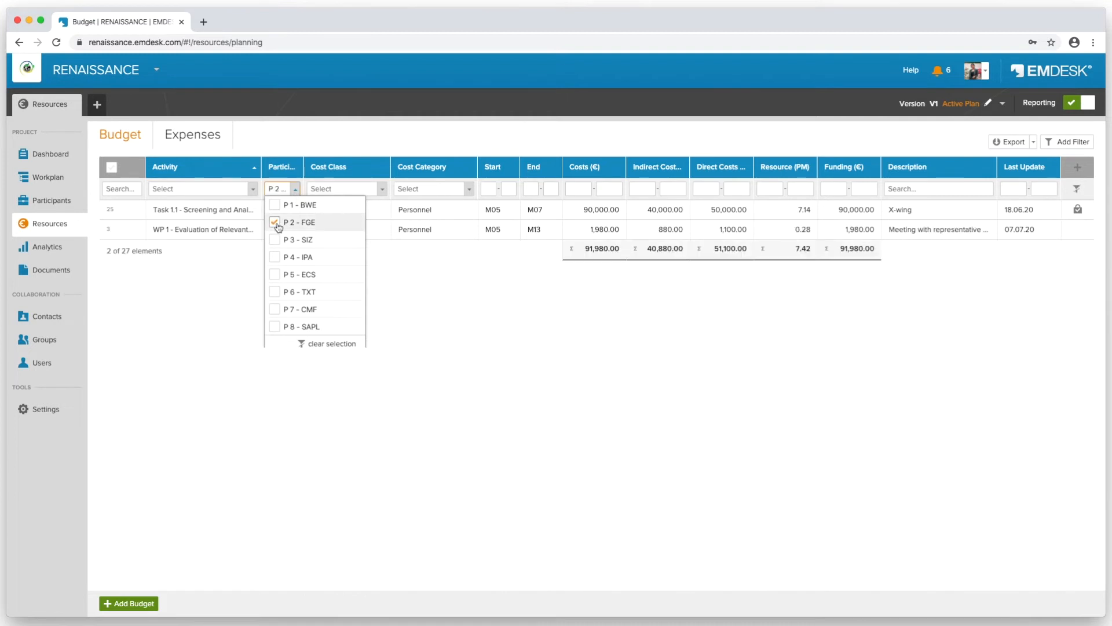
click(516, 340)
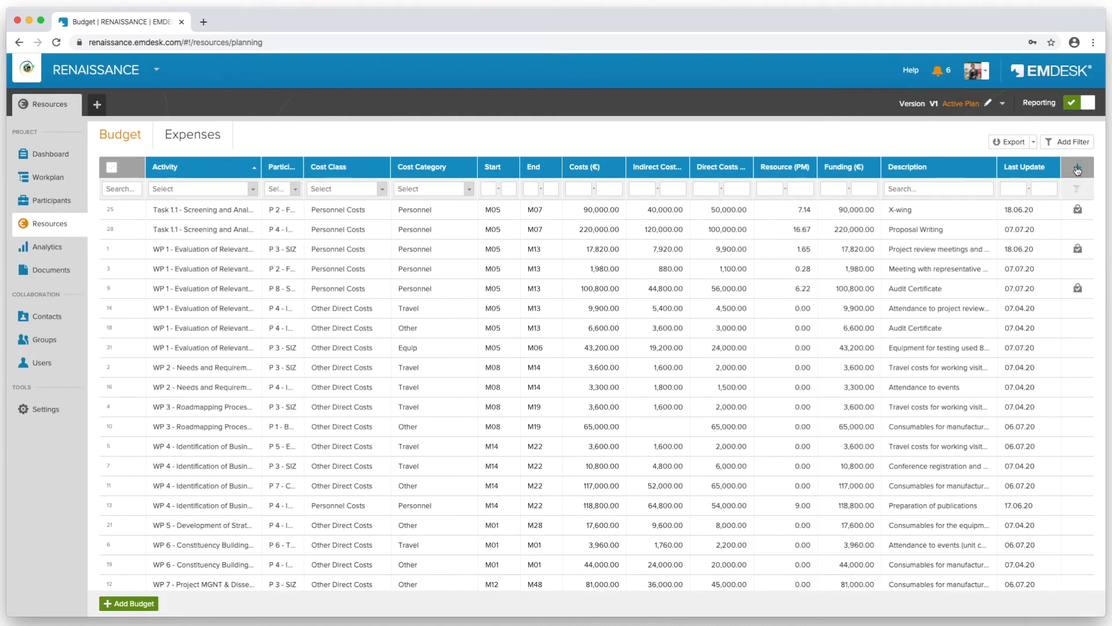
Show the Personnel Cost Rate (PM) column in the budget table and check the export options.
click(1078, 168)
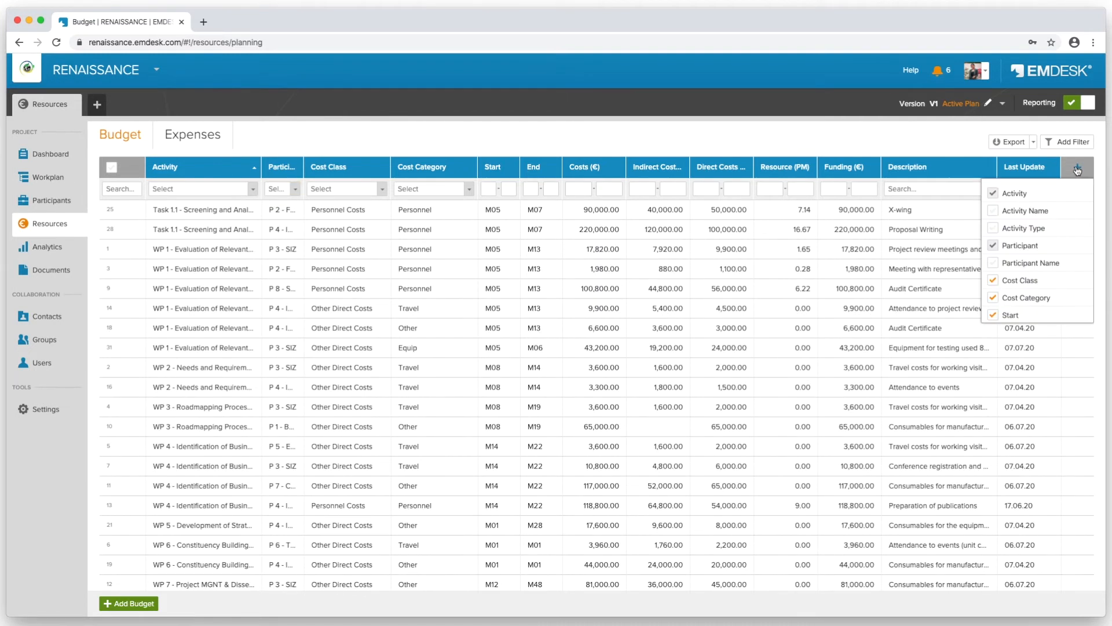
scroll(1042, 289, down, 5)
scroll(1044, 306, down, 1)
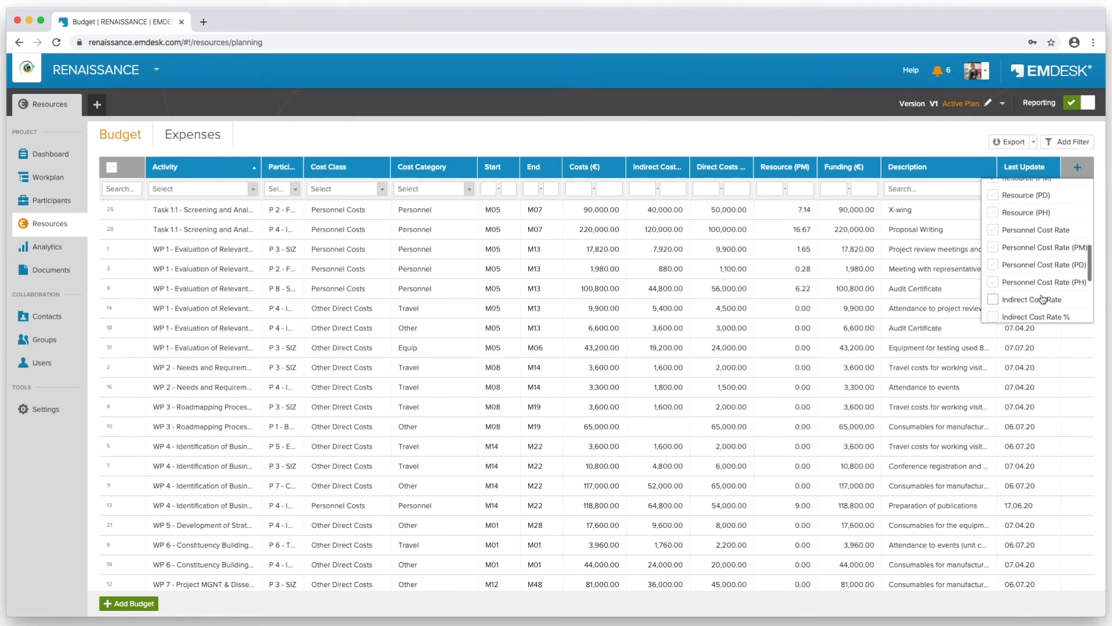
click(1036, 251)
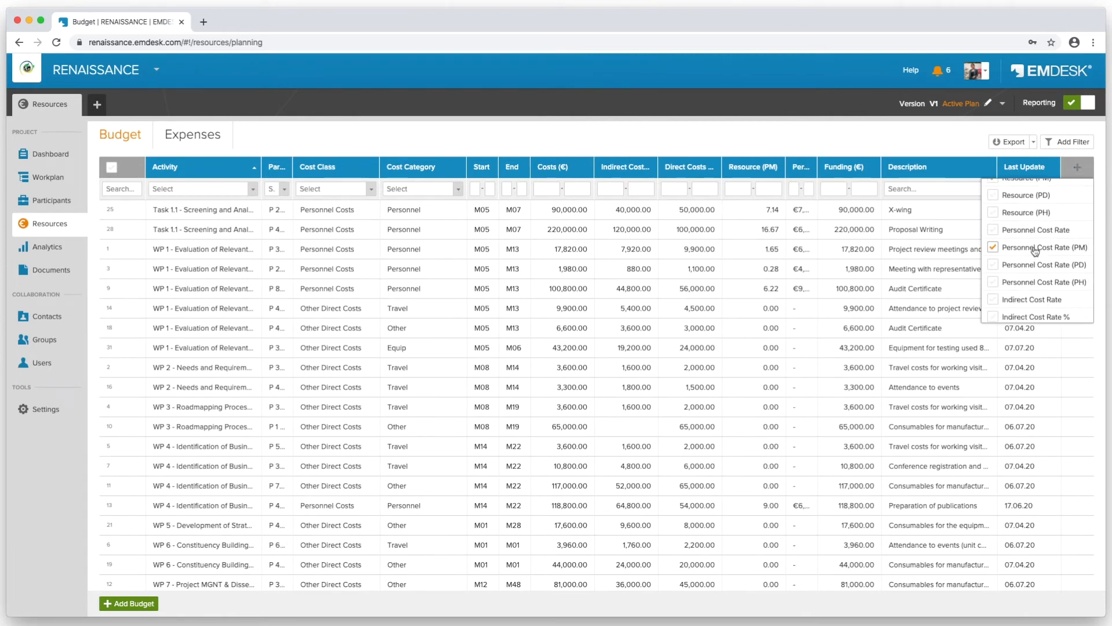
click(1080, 166)
click(1034, 143)
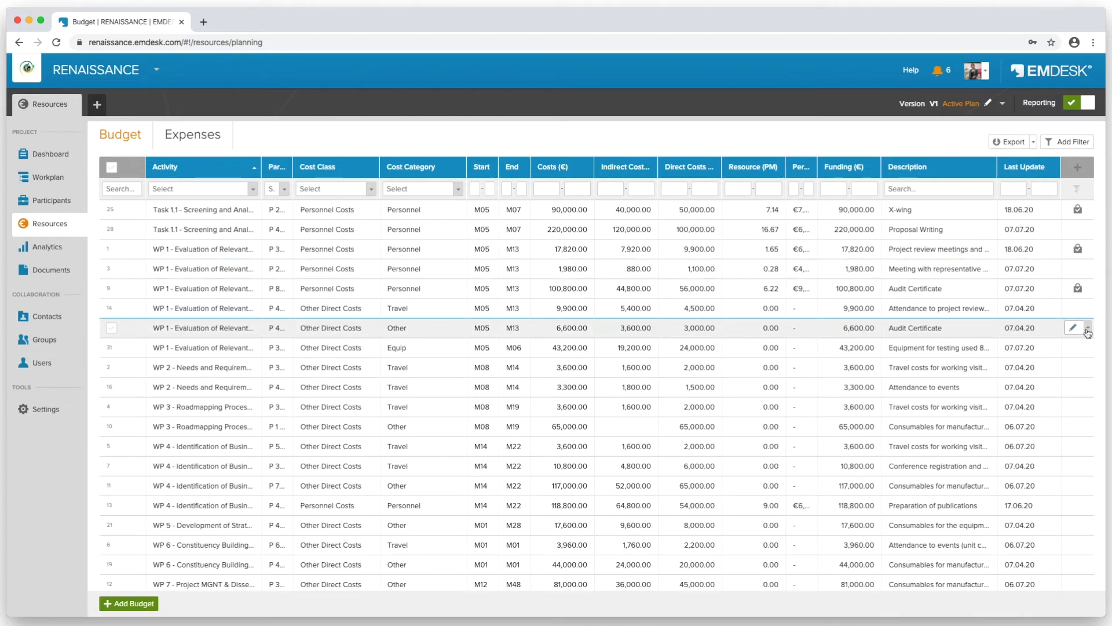
Finalize the WP 1 Audit Certificate budget item in the Other cost category.
click(1088, 329)
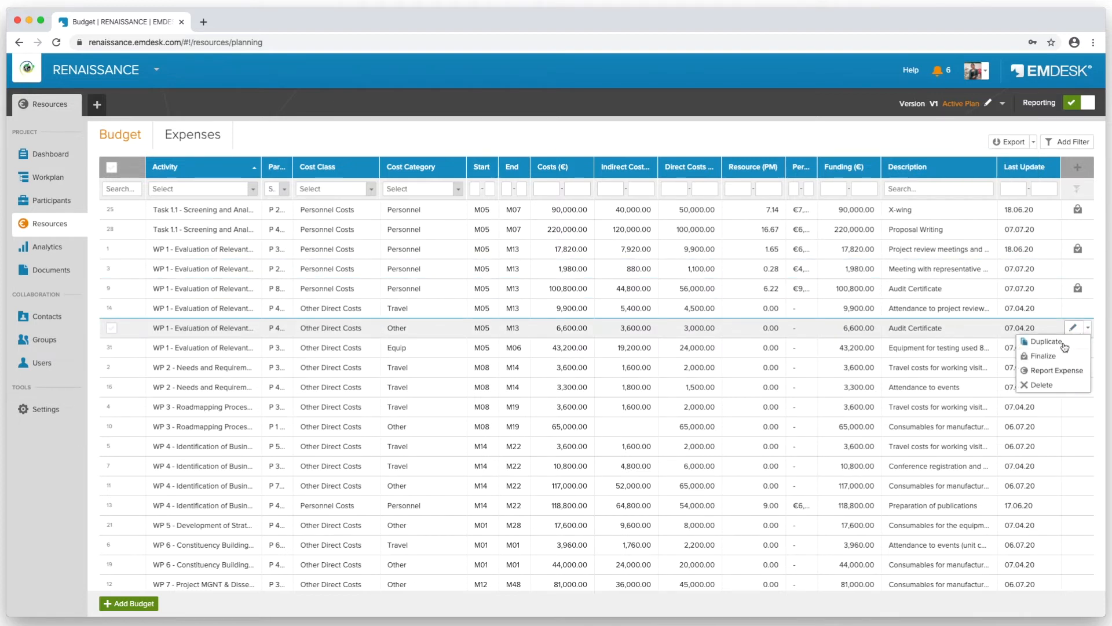
click(1043, 359)
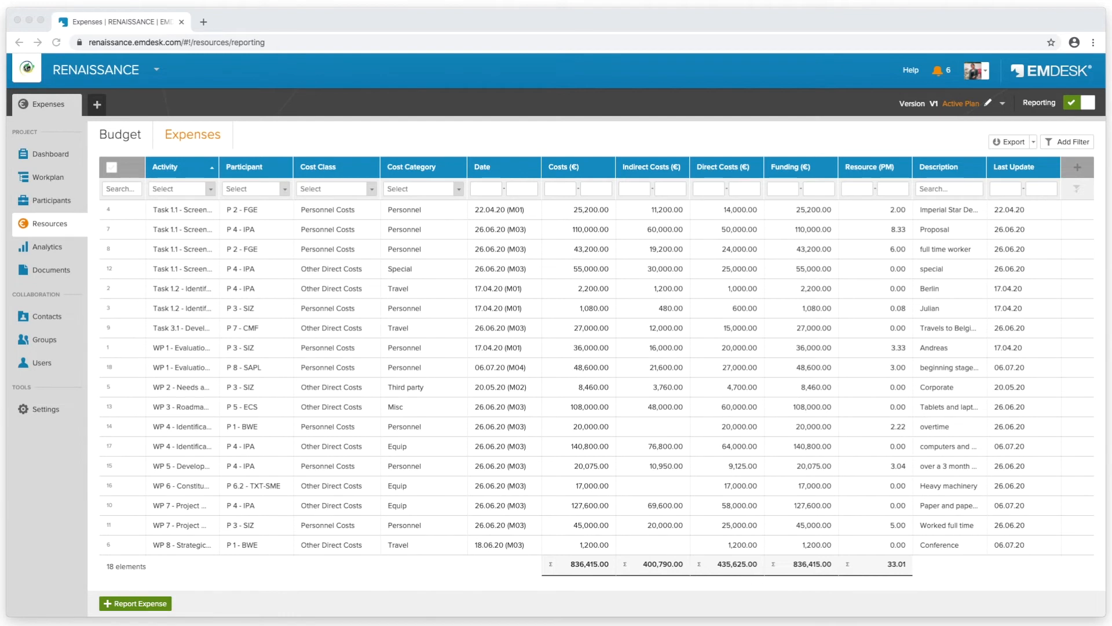
Start reporting a new expense and set its date to 01.08.20.
click(146, 607)
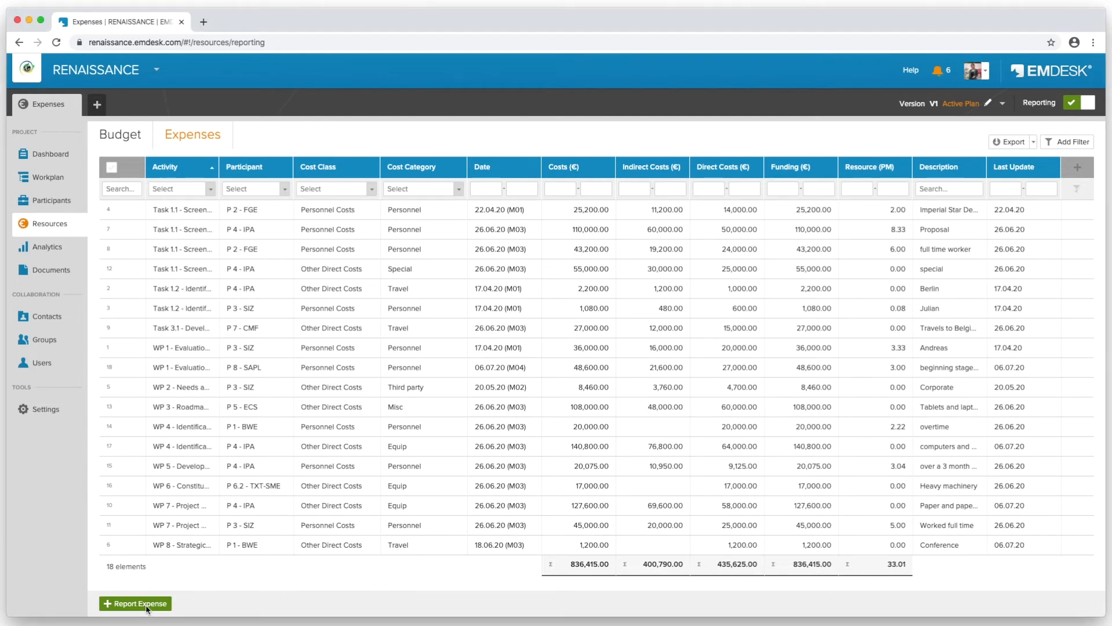
click(146, 606)
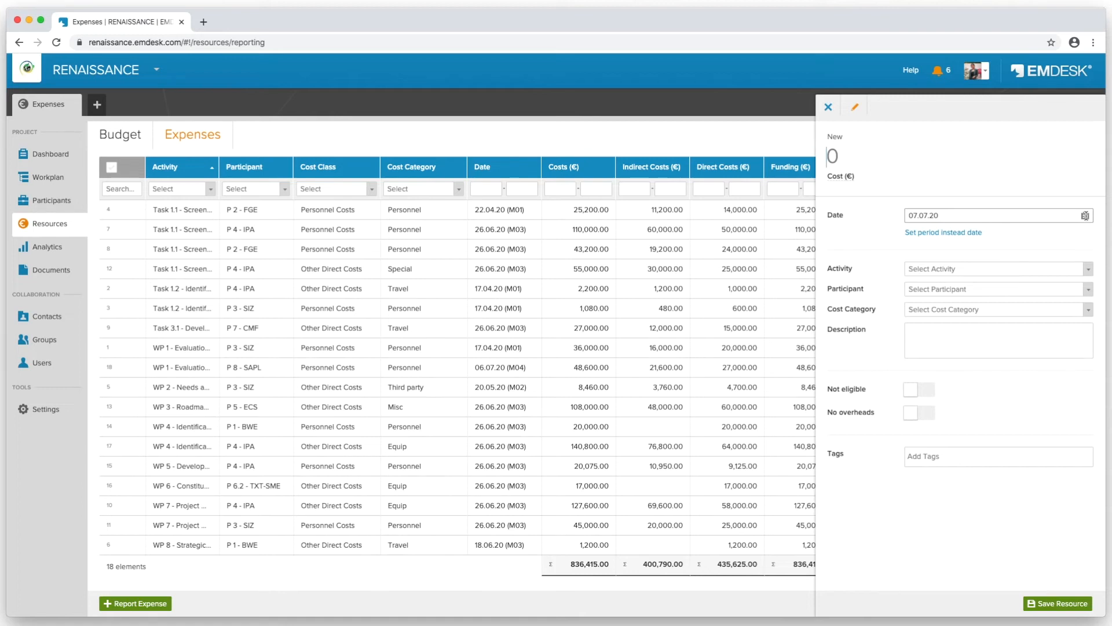
click(1085, 215)
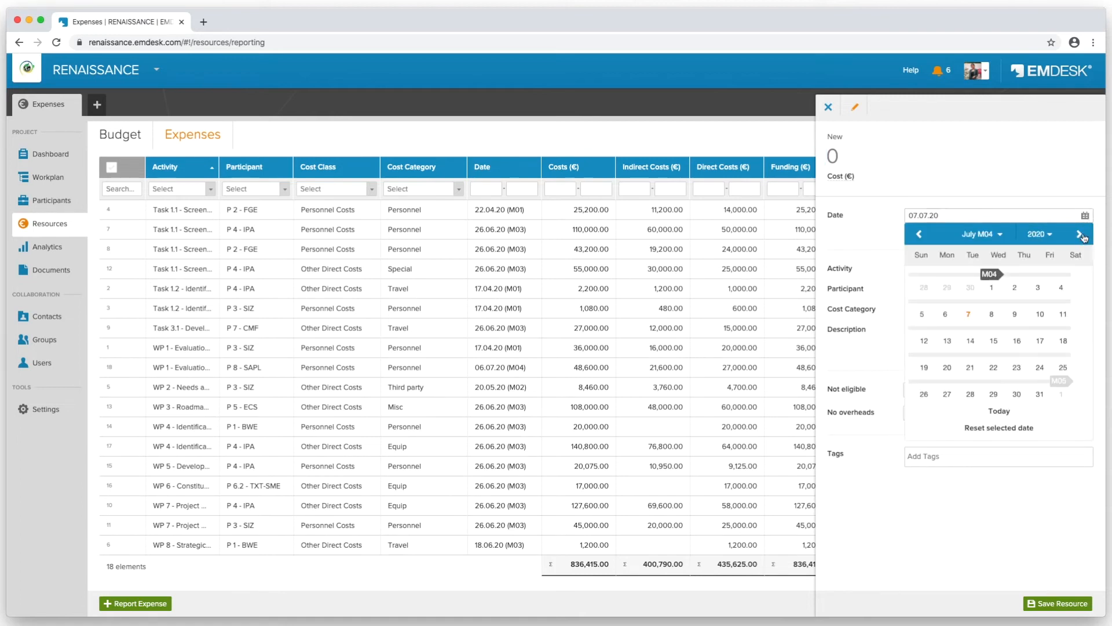
click(1080, 236)
click(1061, 288)
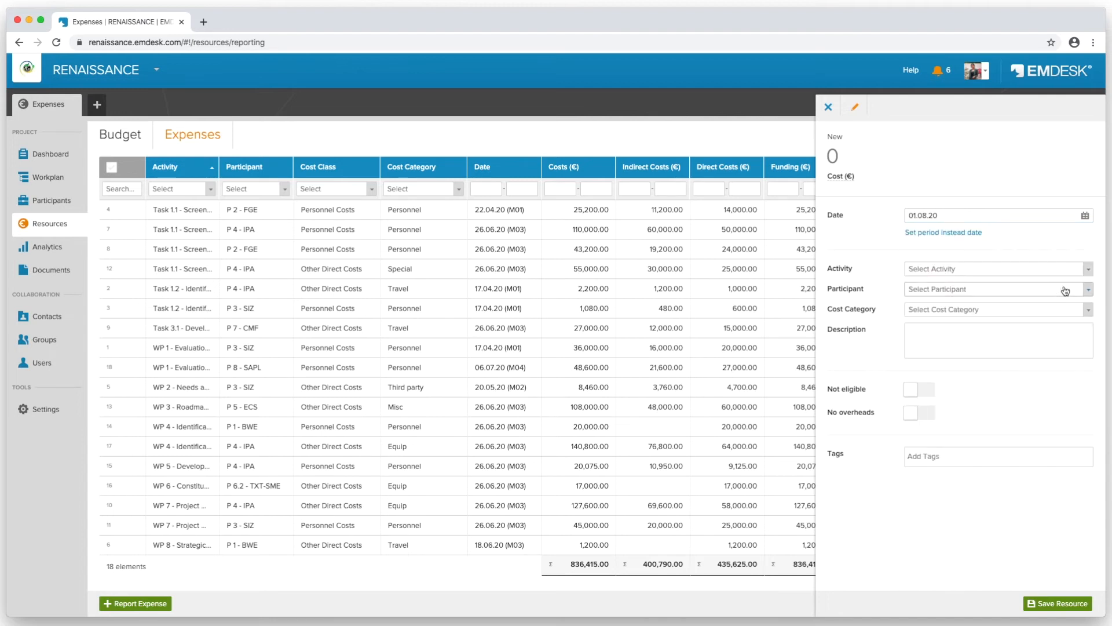
Use a period instead of a single date for the expense, with 31.08.20 as the end date.
click(959, 232)
click(1085, 235)
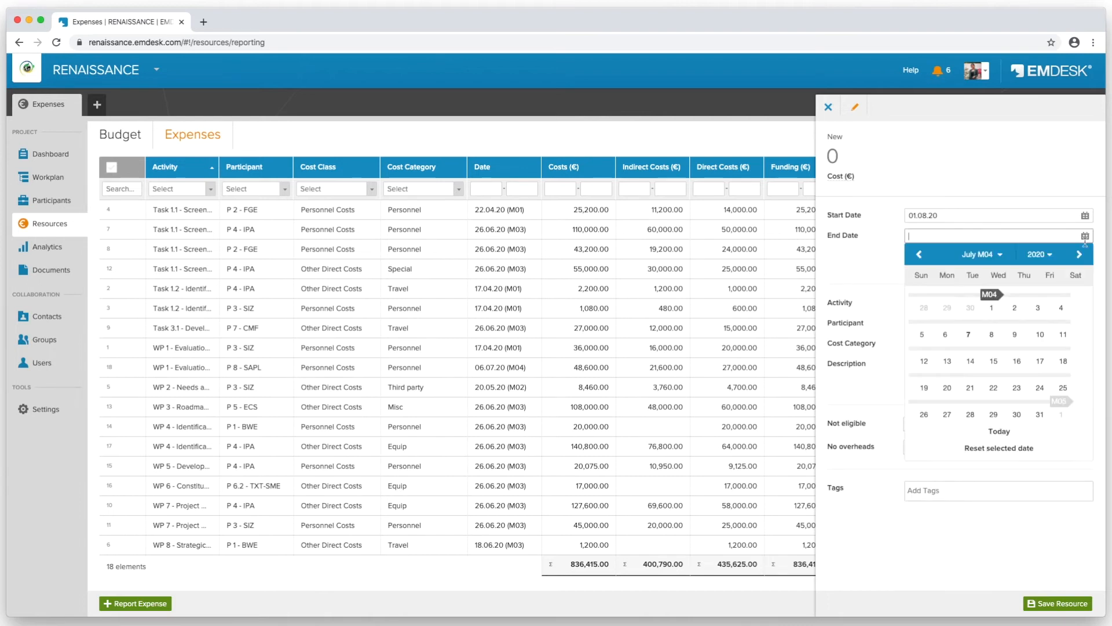
click(1079, 255)
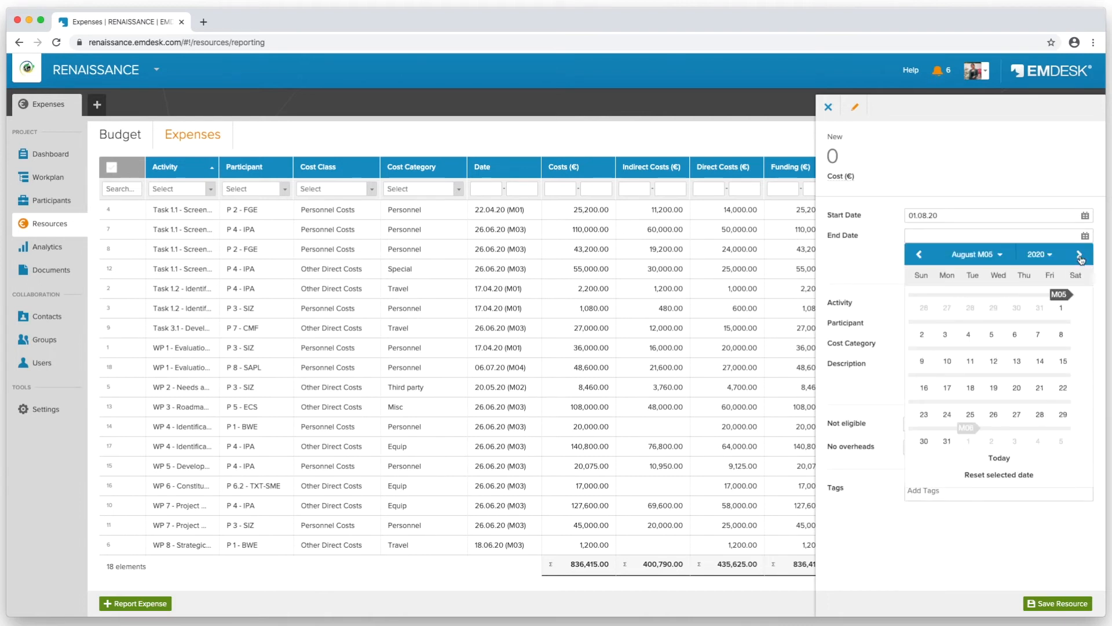
click(947, 440)
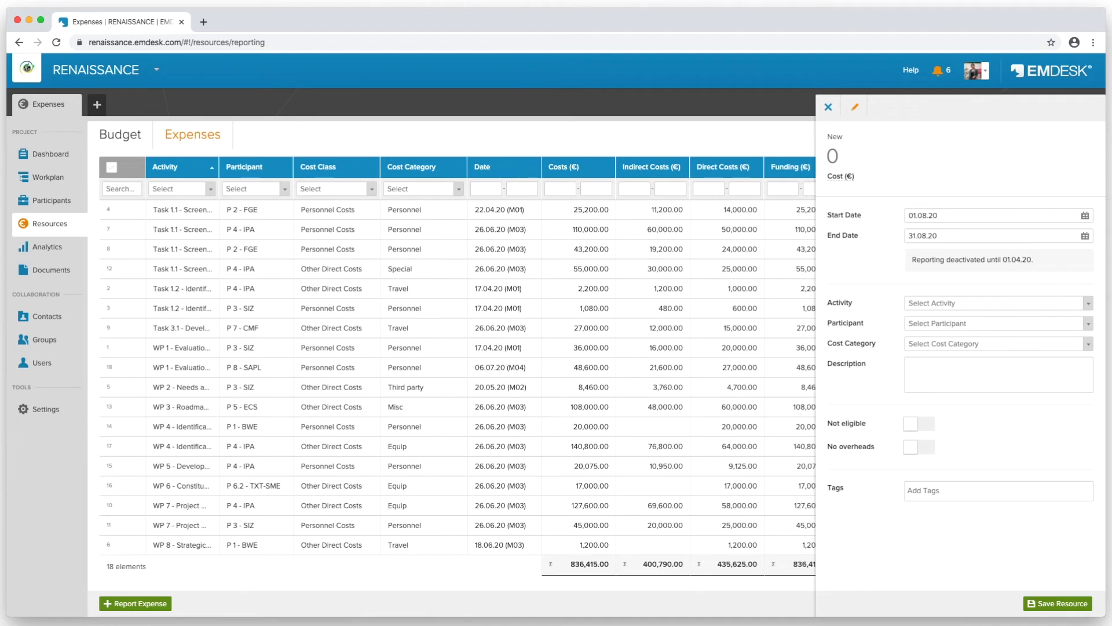
Assign the expense to activity WP 1 - Evaluation of Relevant Concepts and participant P 3 - SIZ.
click(1088, 303)
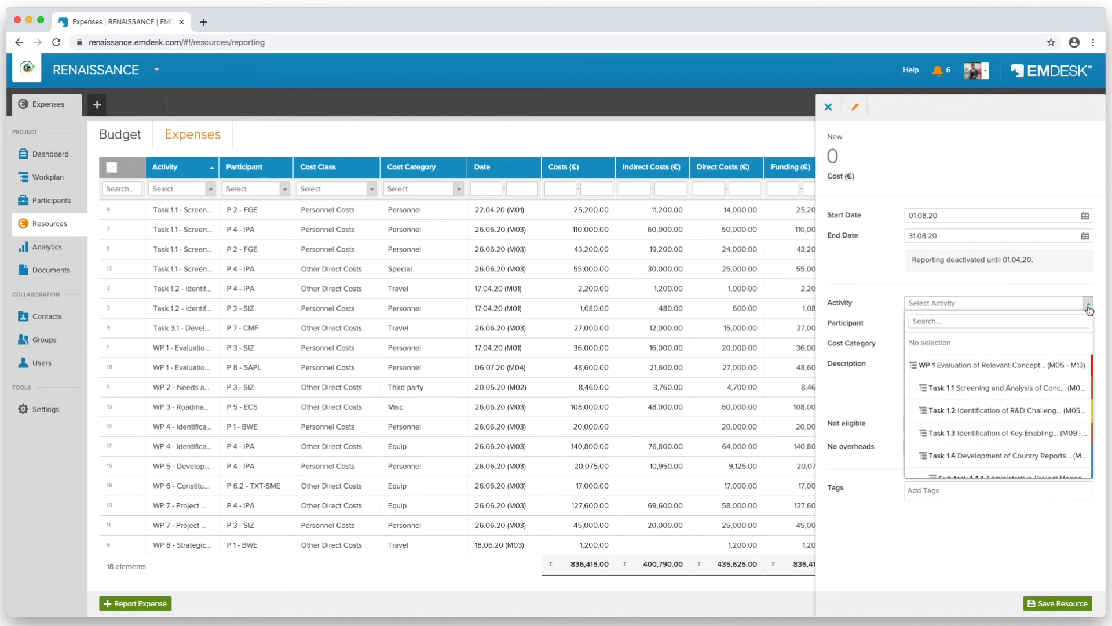
click(1017, 366)
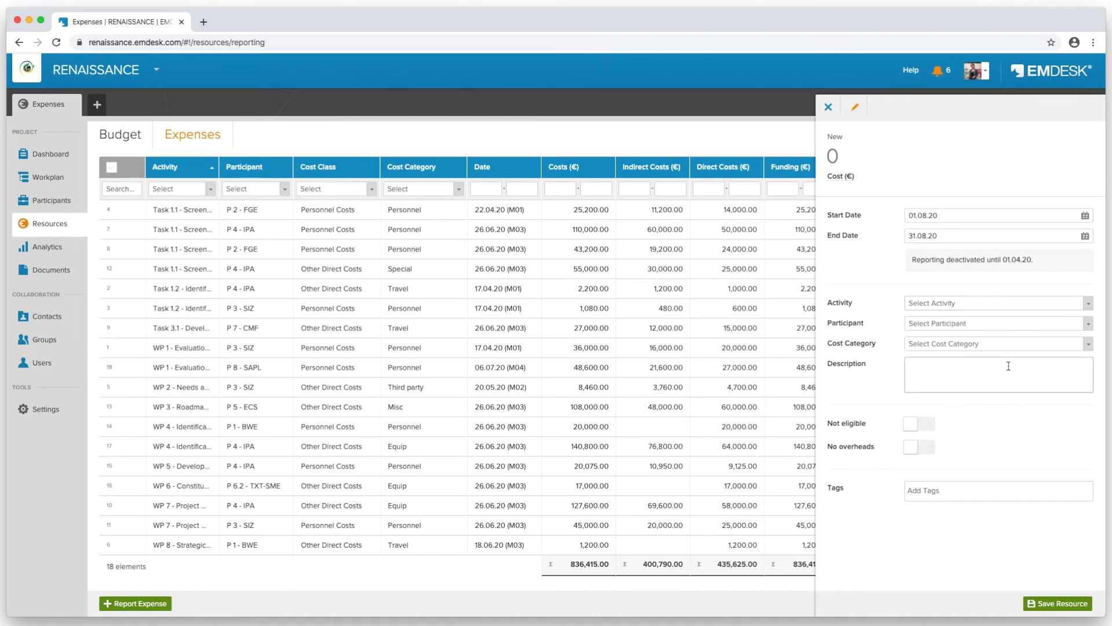
click(1089, 328)
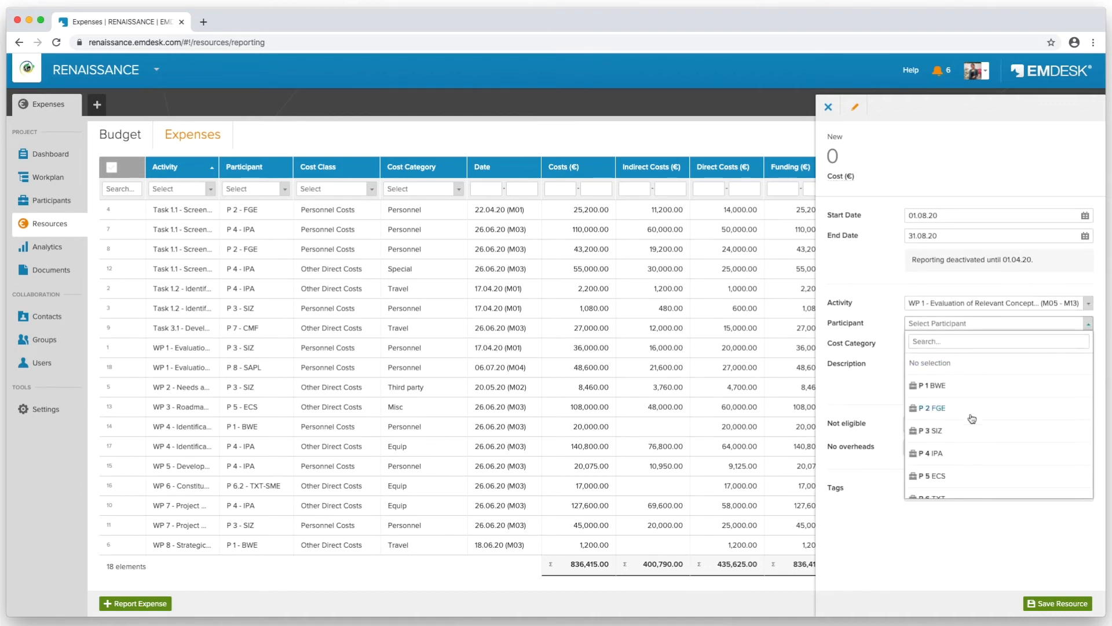
click(960, 436)
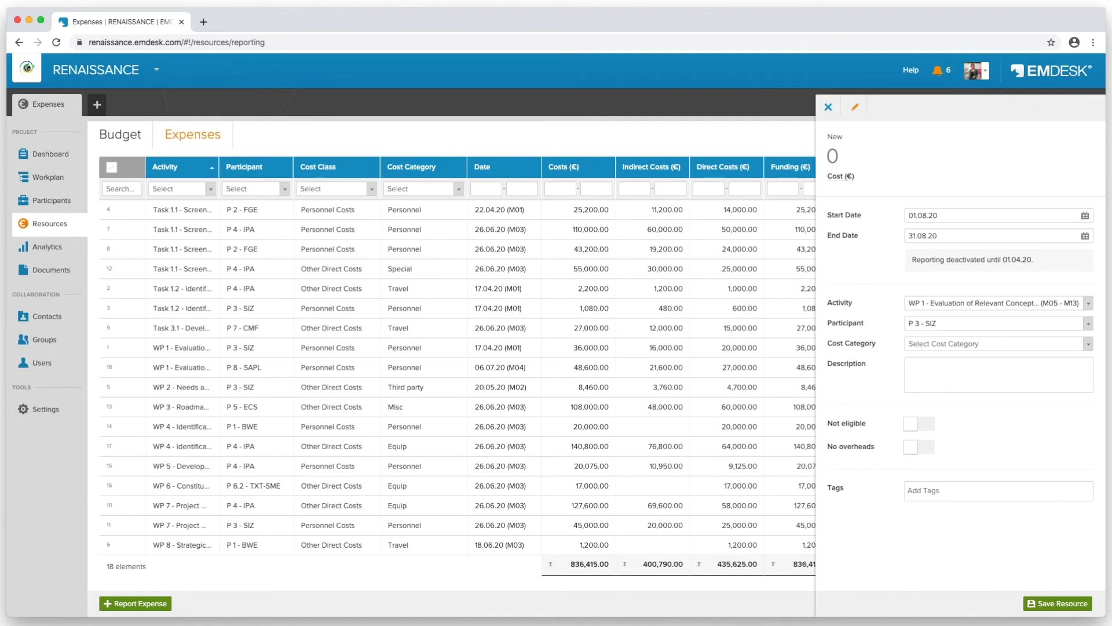
Set the expense's cost category to Personnel (PC - Rate) and its cost rate to Director € 8000/PM.
click(1089, 344)
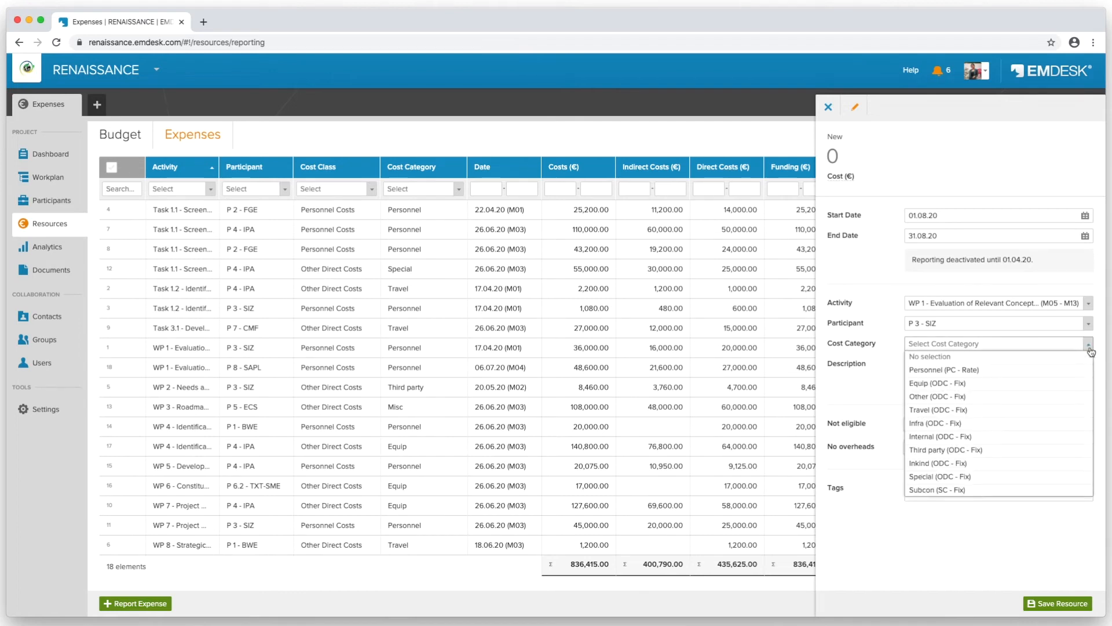
click(1056, 378)
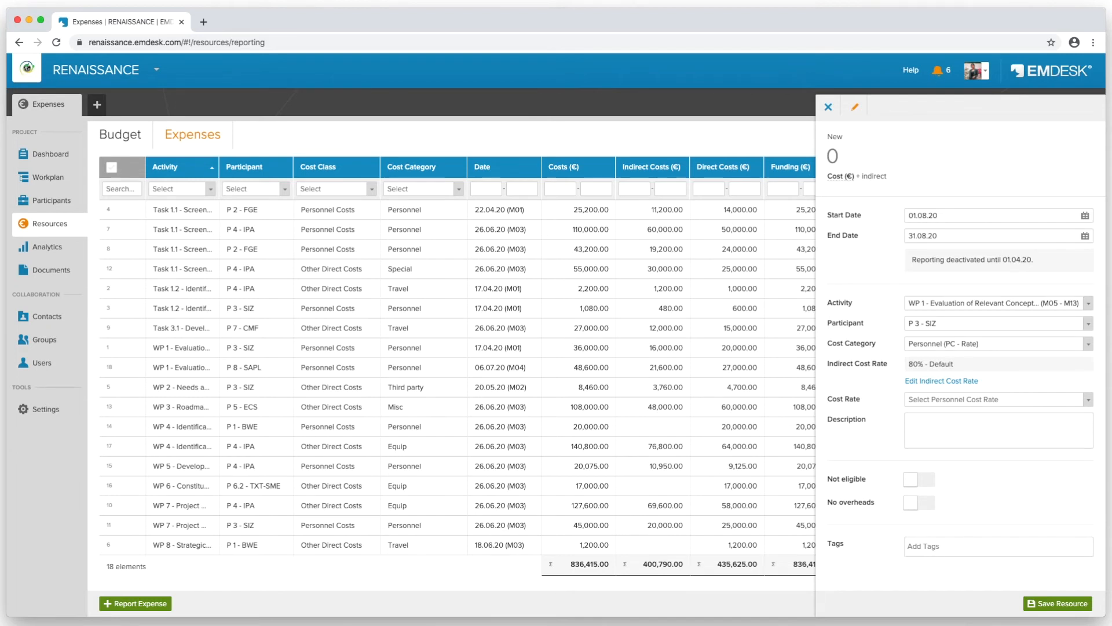
click(1082, 405)
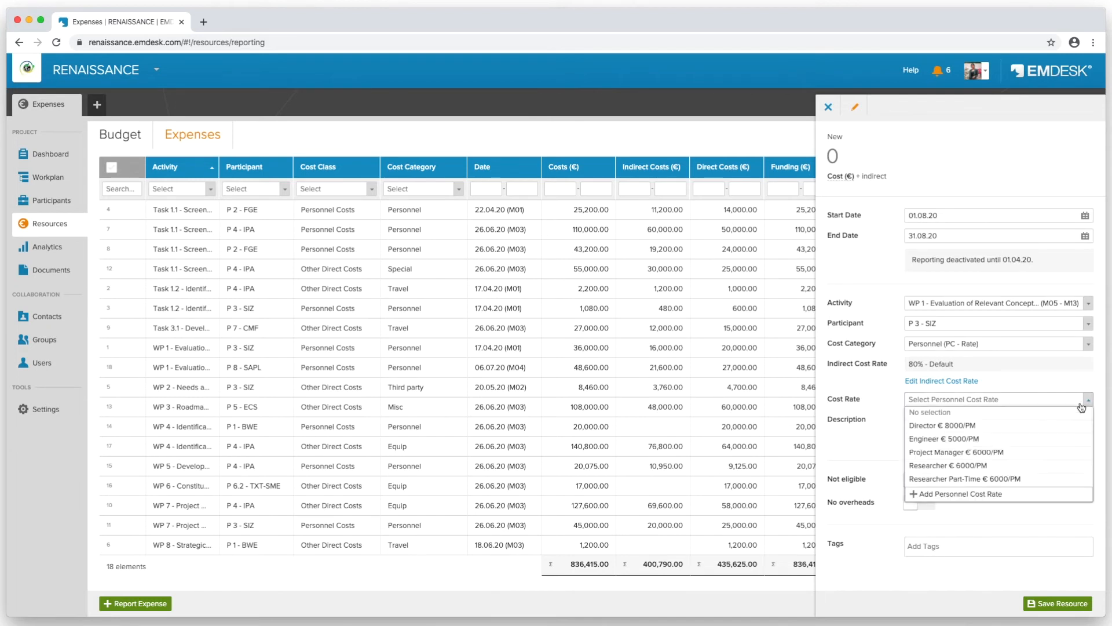
click(1049, 427)
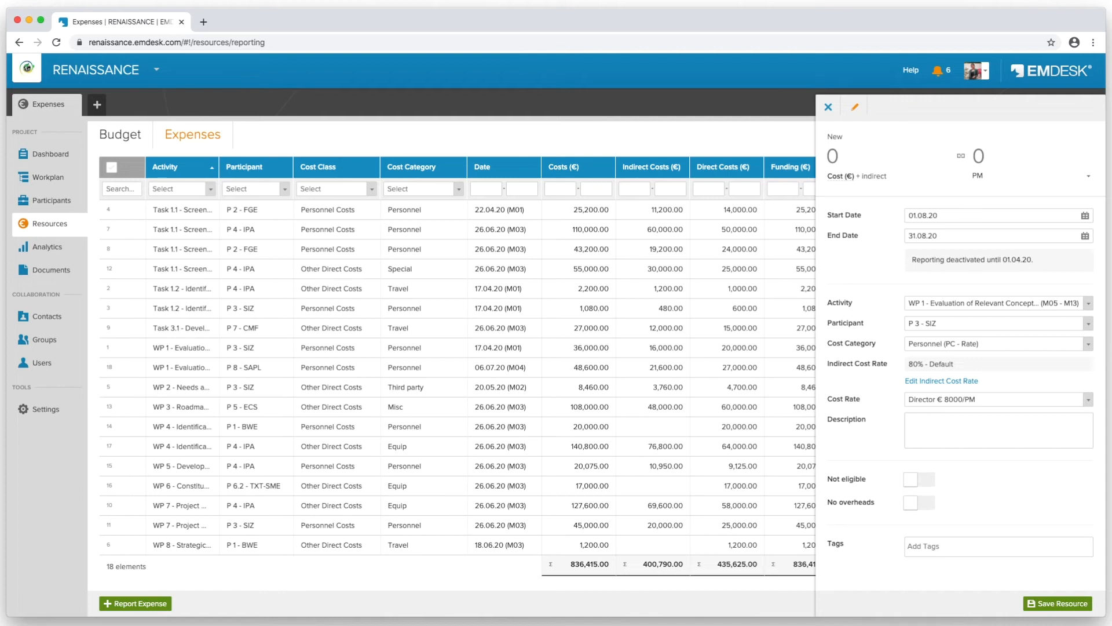
Check the expense's person-month unit field and enter a cost of 16,000 €.
click(1091, 180)
click(1092, 180)
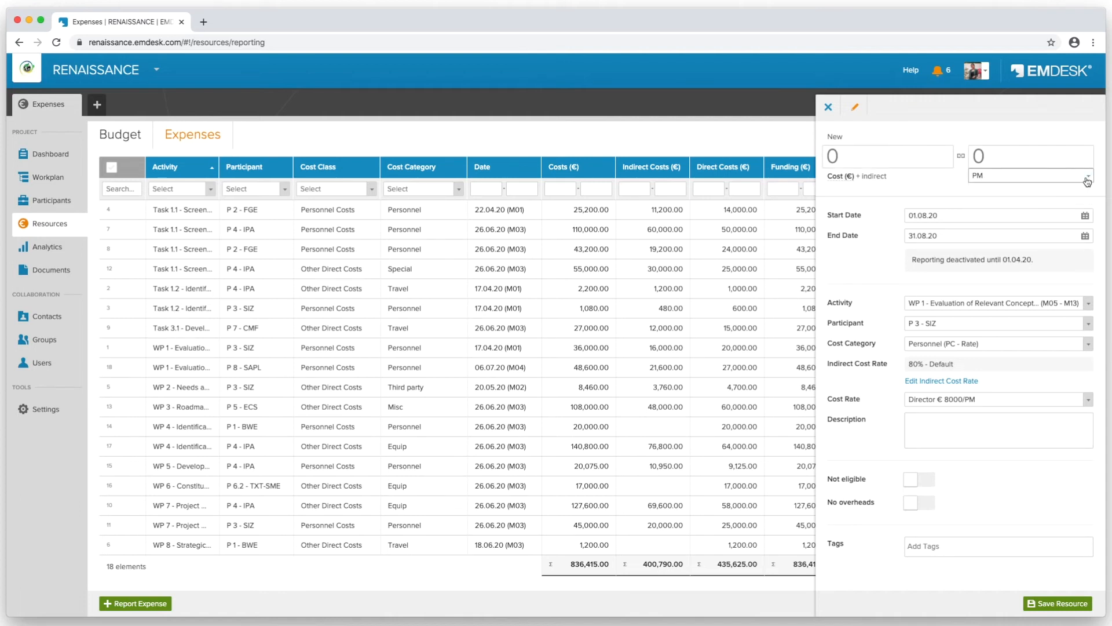
click(867, 162)
text(0)
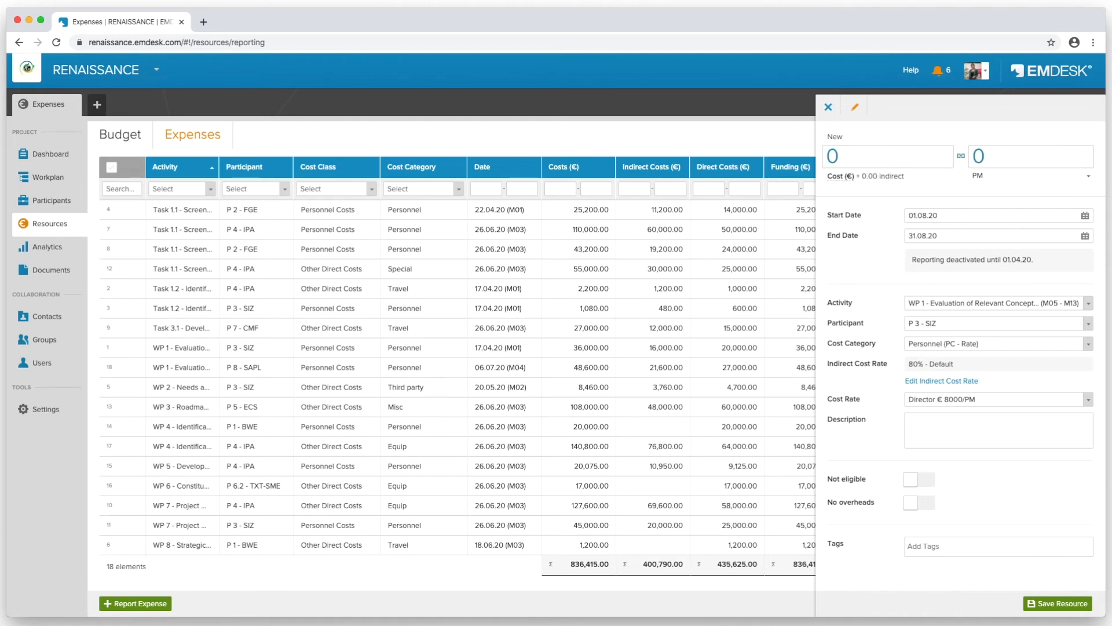
text(16000)
key(Tab)
Set the expense's cost to 20,000 €.
click(859, 155)
double_click(859, 155)
text(20,0)
text(00)
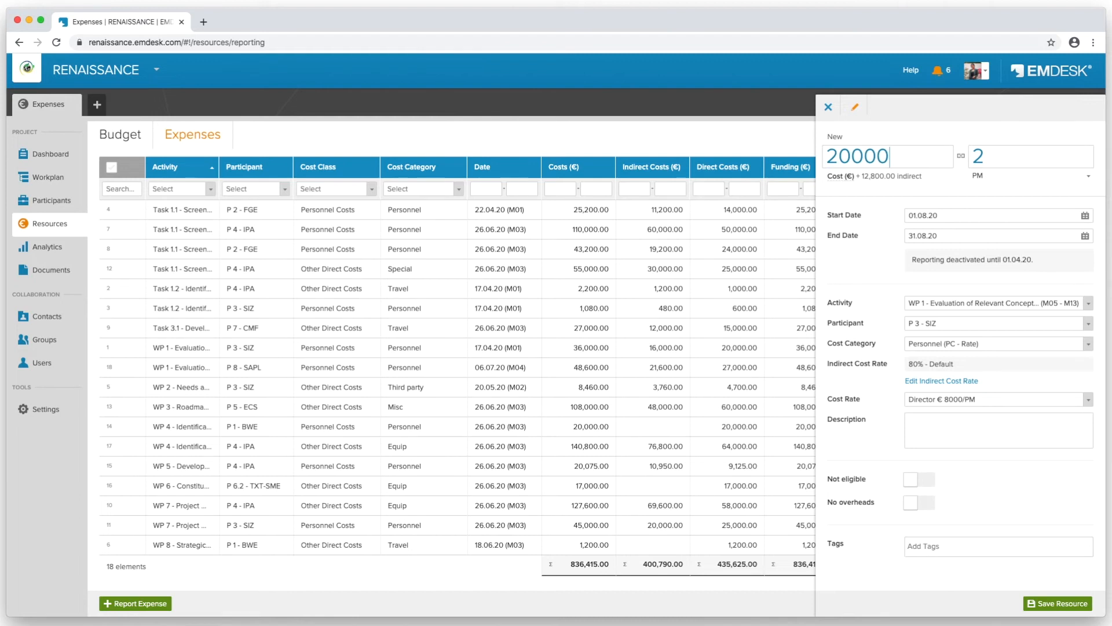
Describe the expense as "Worked full time" and save it.
click(945, 417)
text(Worked full time)
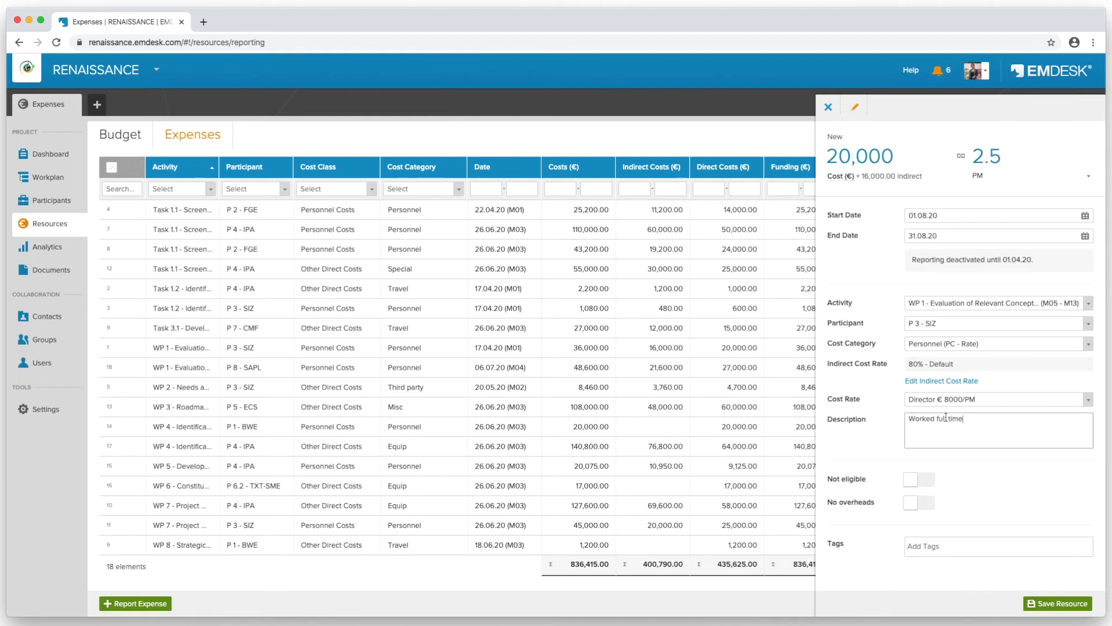
click(1063, 604)
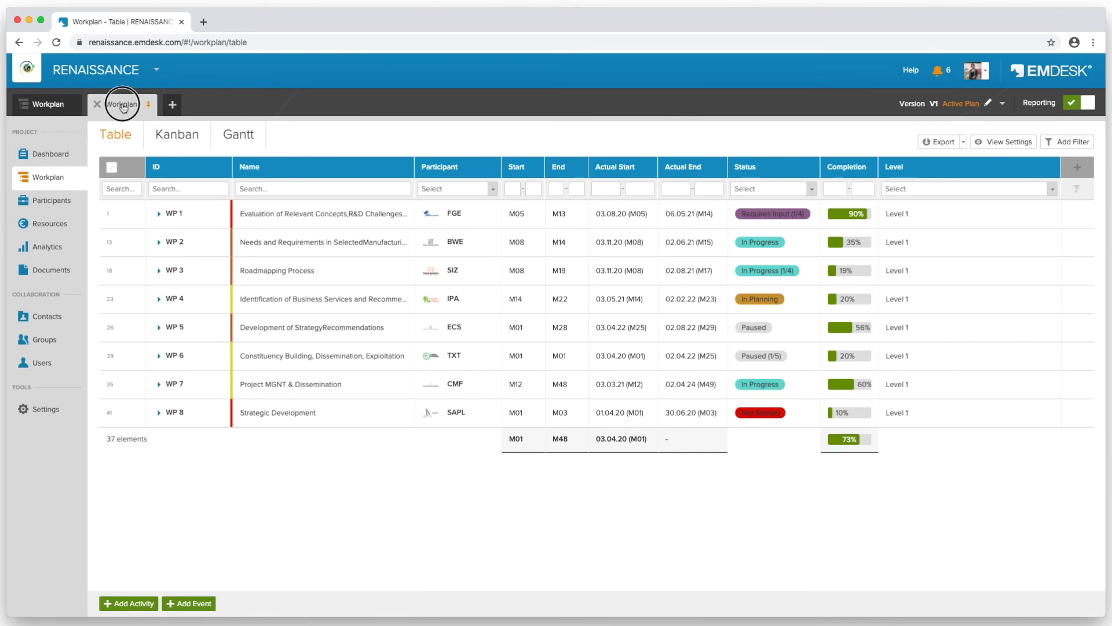
Rename the additional Workplan view tab as "My View".
click(124, 107)
double_click(124, 104)
text(My View)
click(178, 104)
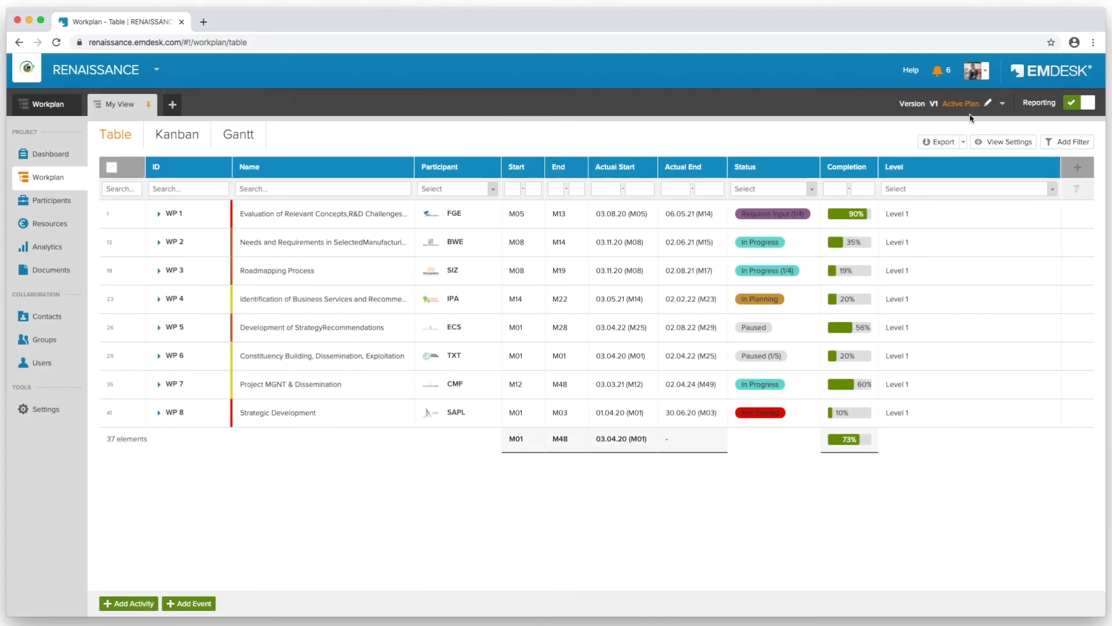
Add a new project plan version in the version manager and activate it.
click(1001, 107)
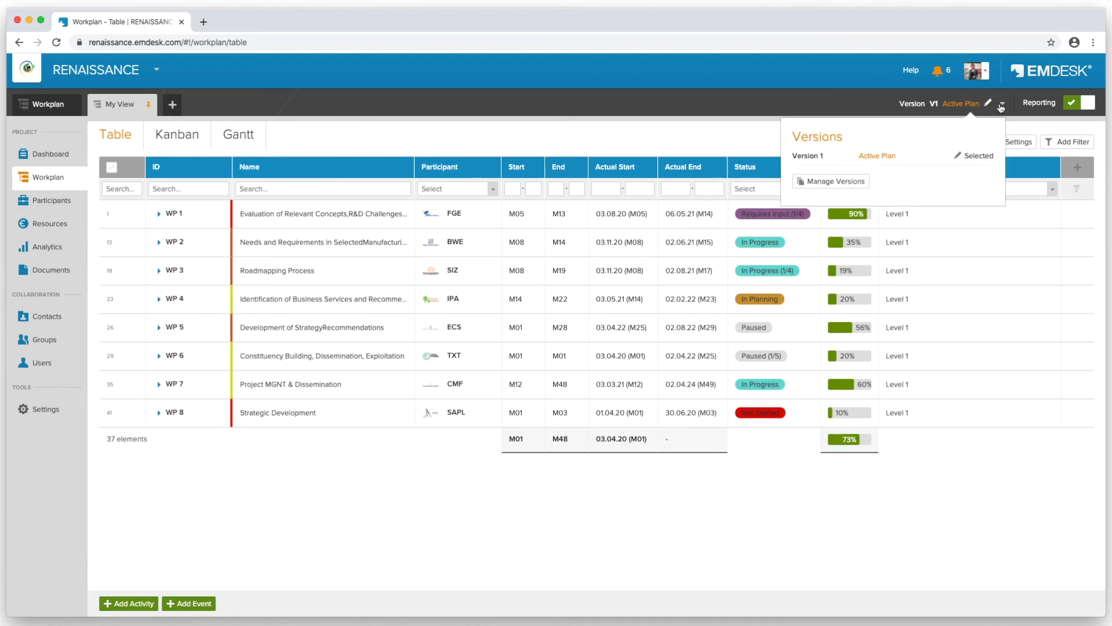
click(852, 186)
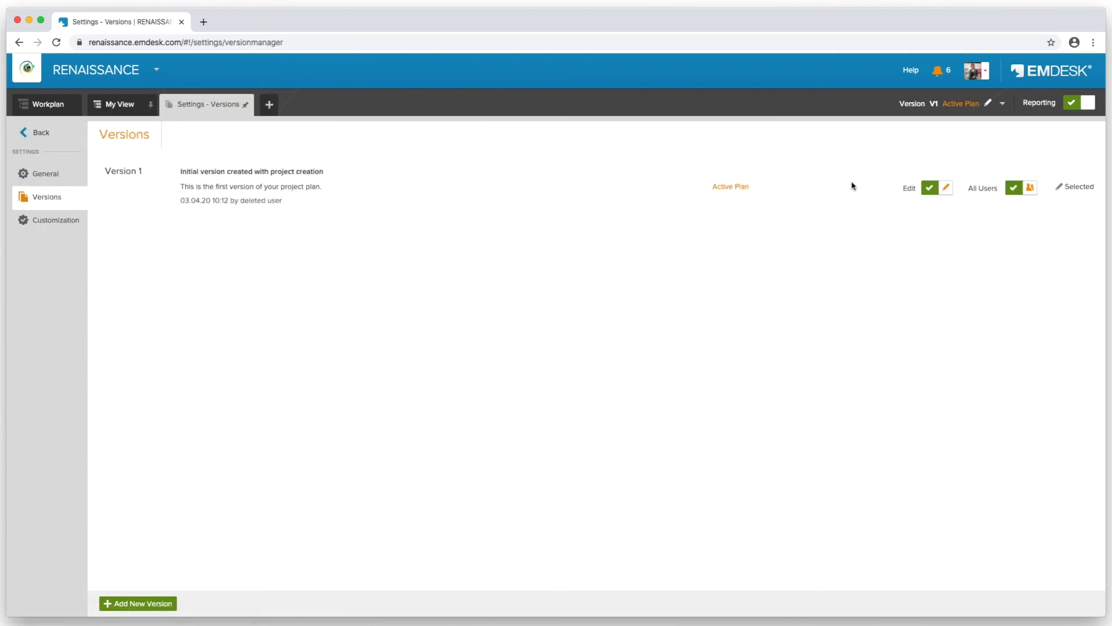
click(167, 606)
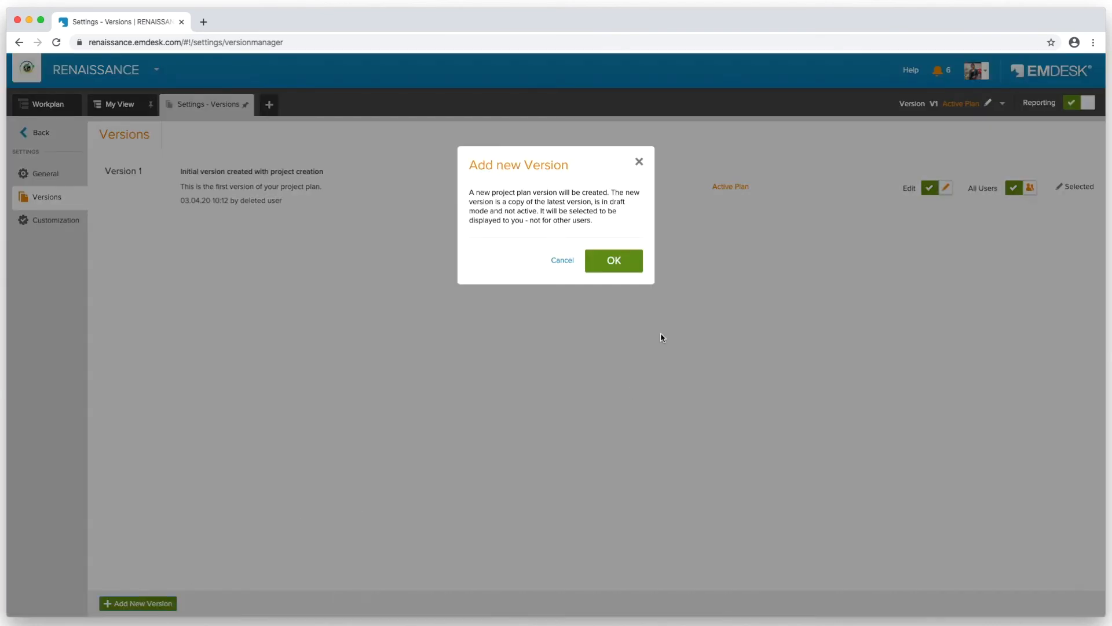
click(611, 264)
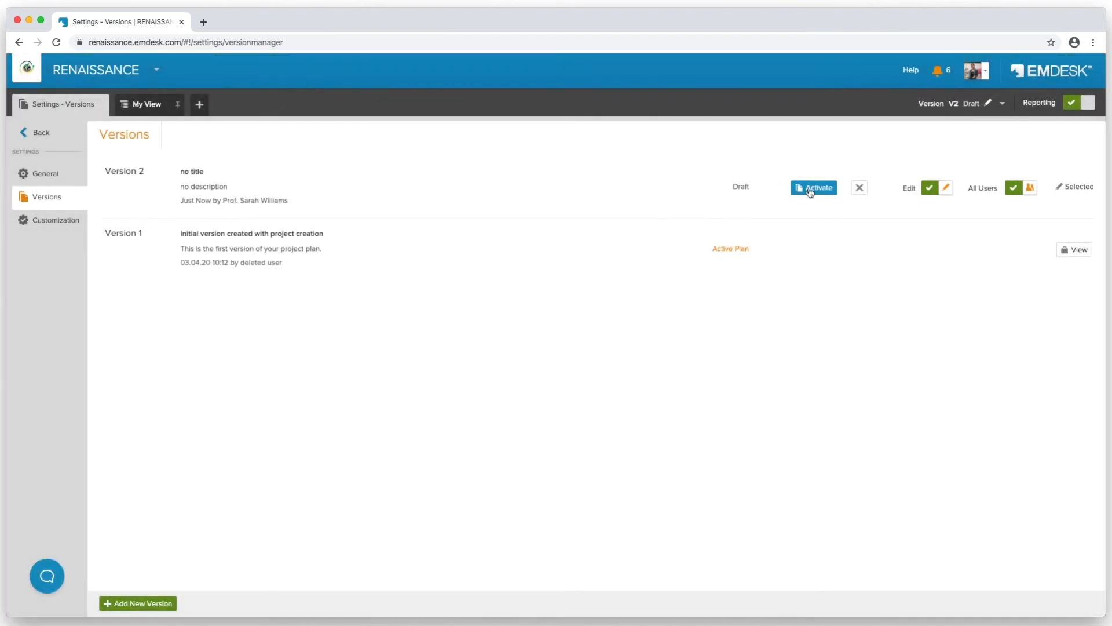
click(810, 191)
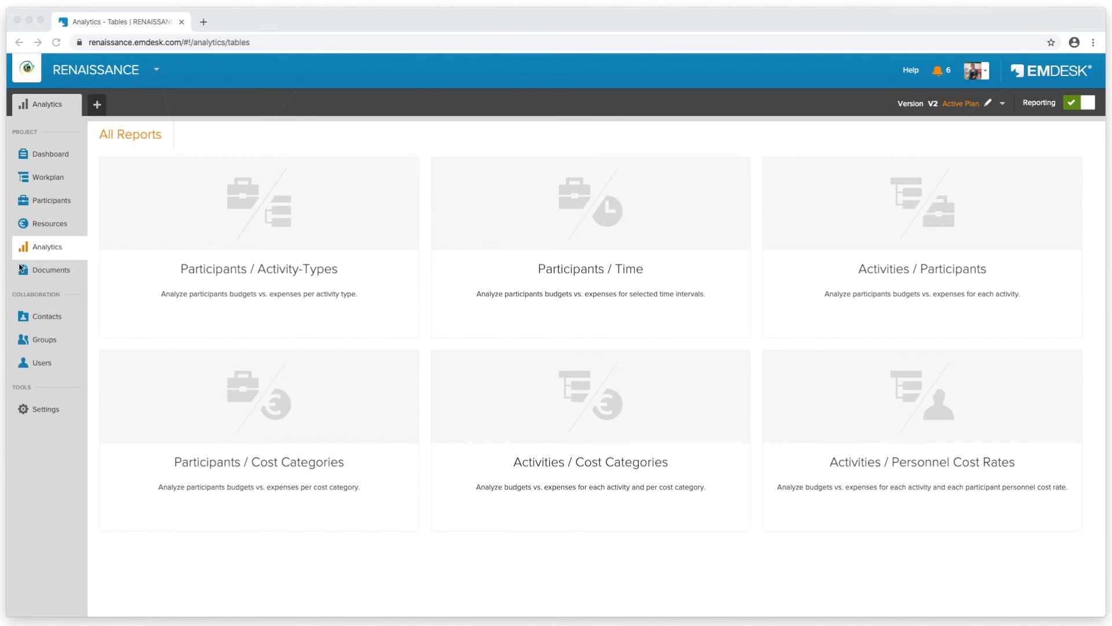
Show the Participants / Cost Categories report and review budgets versus expenses across the cost categories.
mouse_move(295, 513)
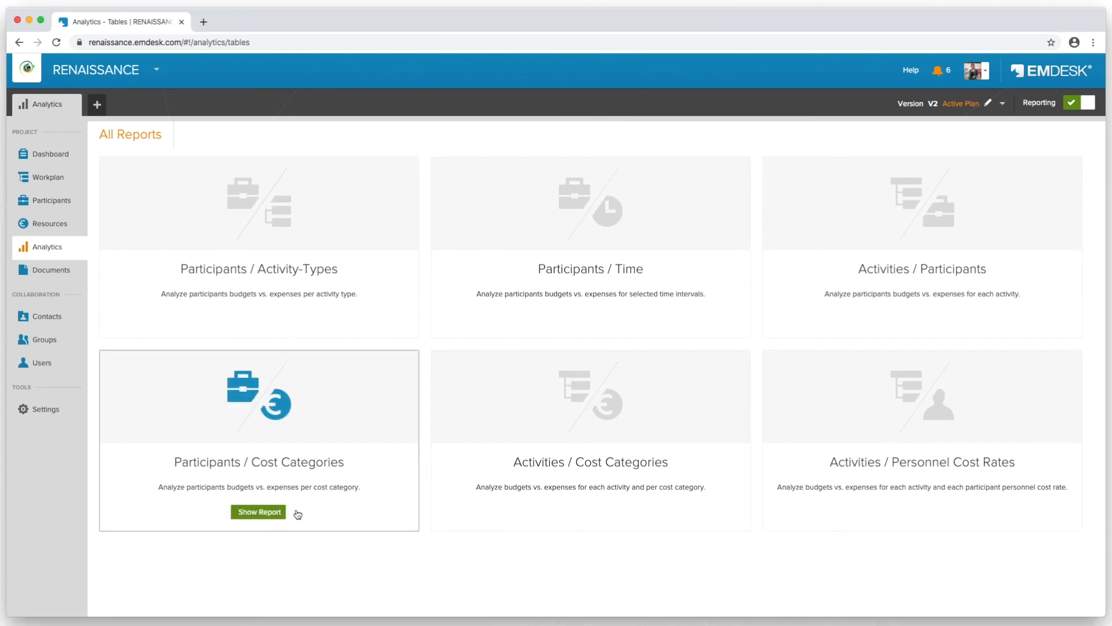
click(270, 513)
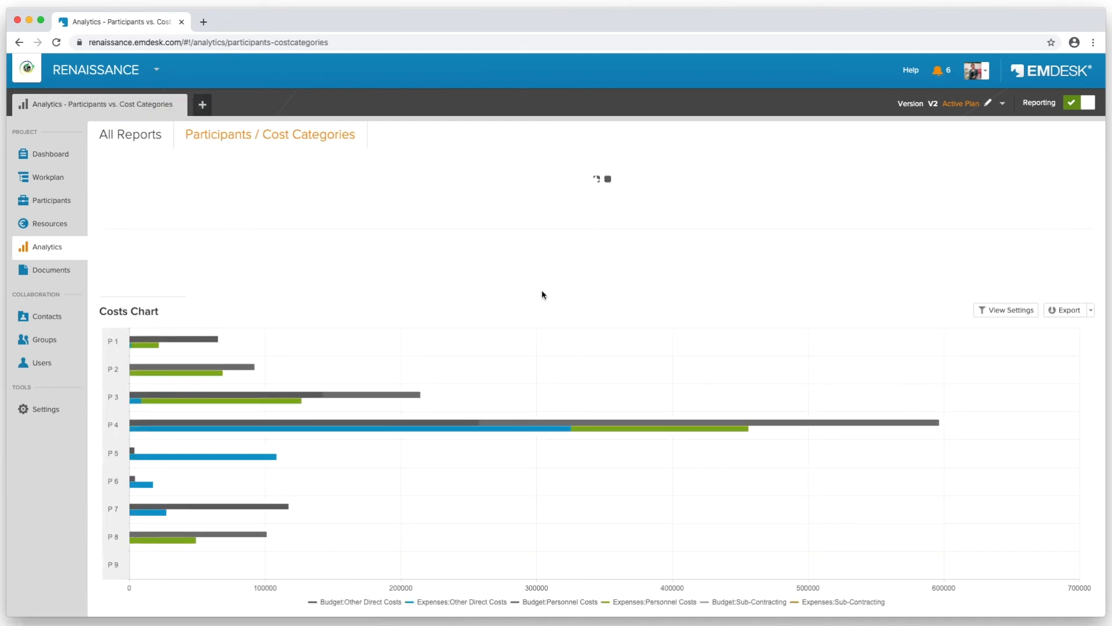
scroll(541, 294, right, 10)
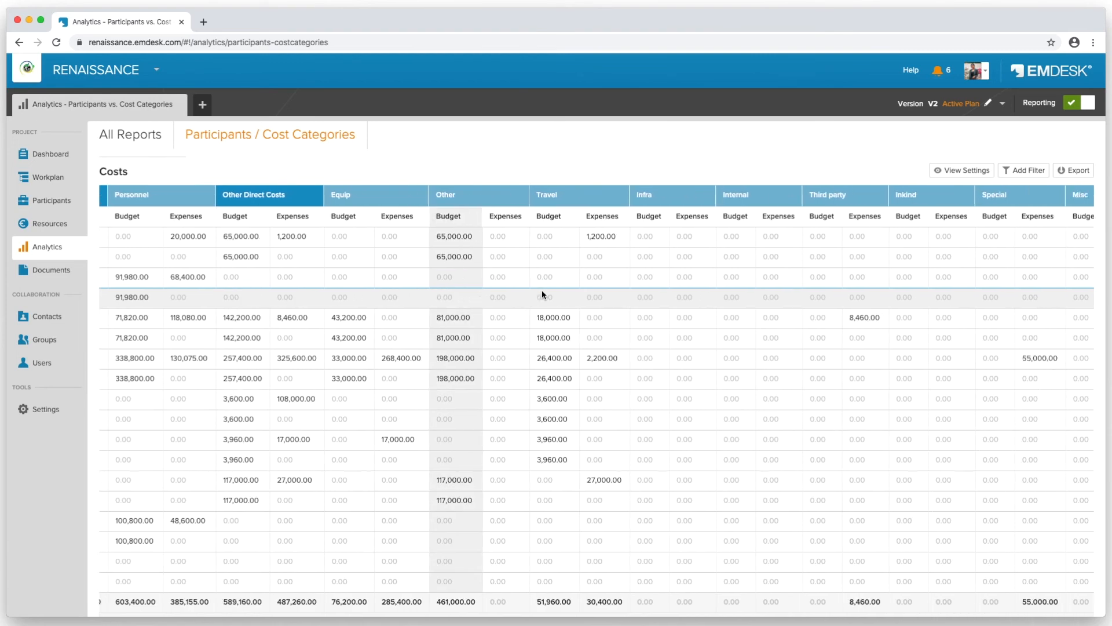
Examine the remaining cost categories, the budget and expense charts, and the view settings of the costs report.
scroll(542, 293, left, 10)
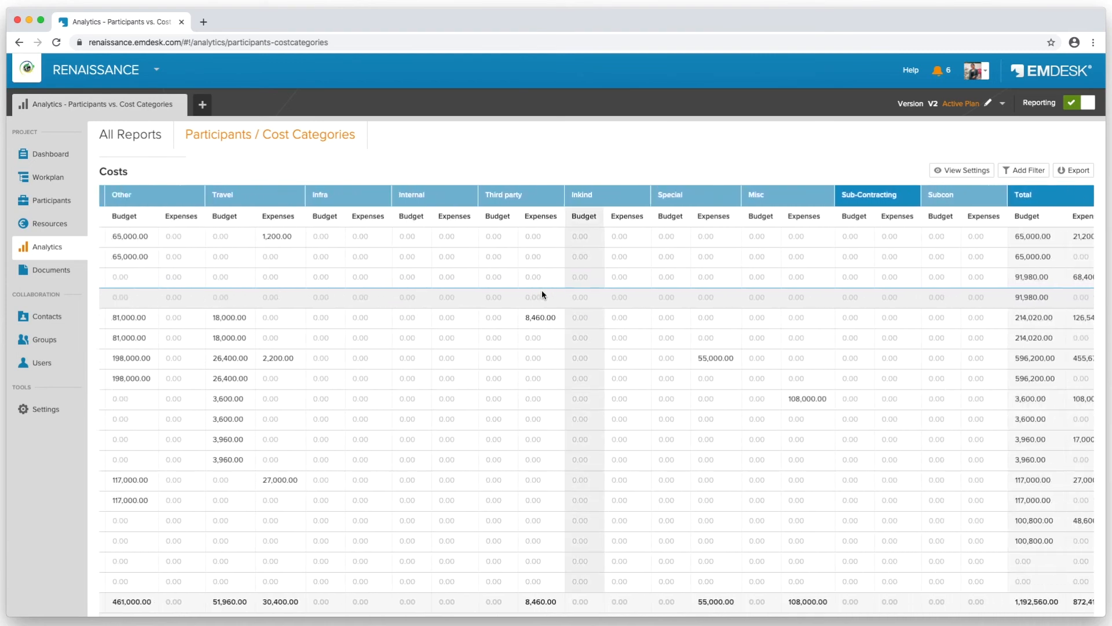
scroll(541, 294, down, 5)
scroll(542, 294, down, 15)
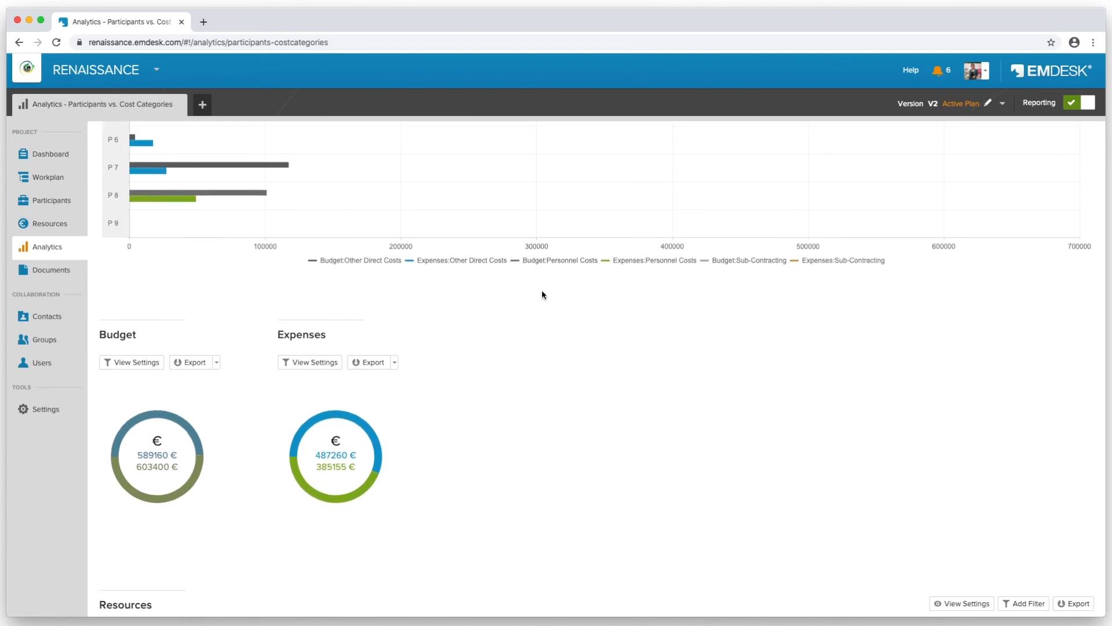
scroll(541, 294, down, 5)
scroll(541, 293, up, 20)
click(955, 171)
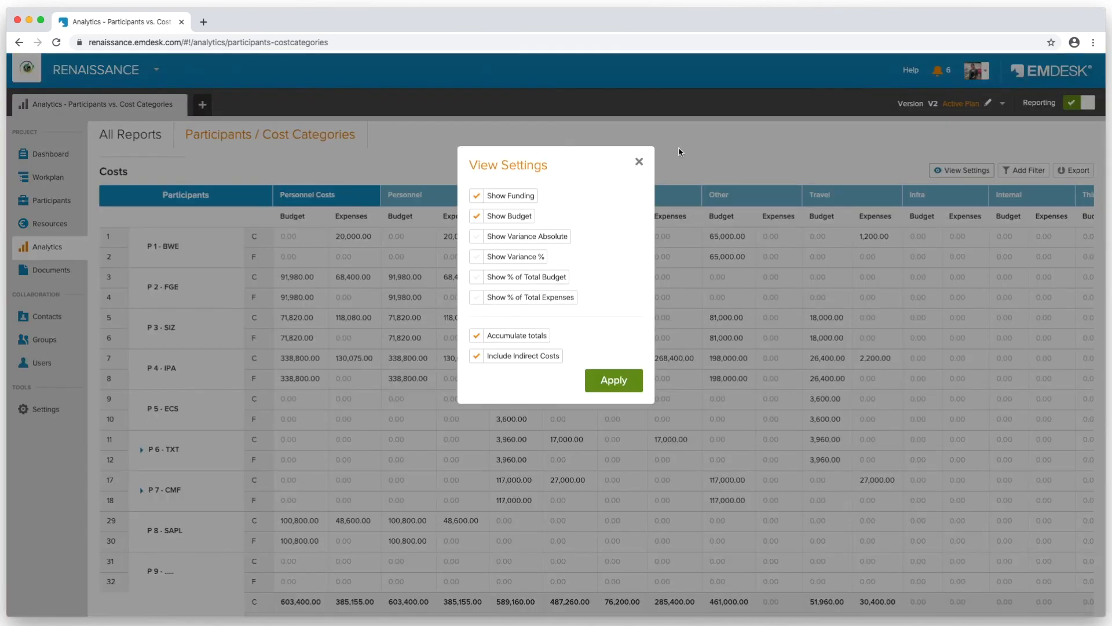
click(640, 163)
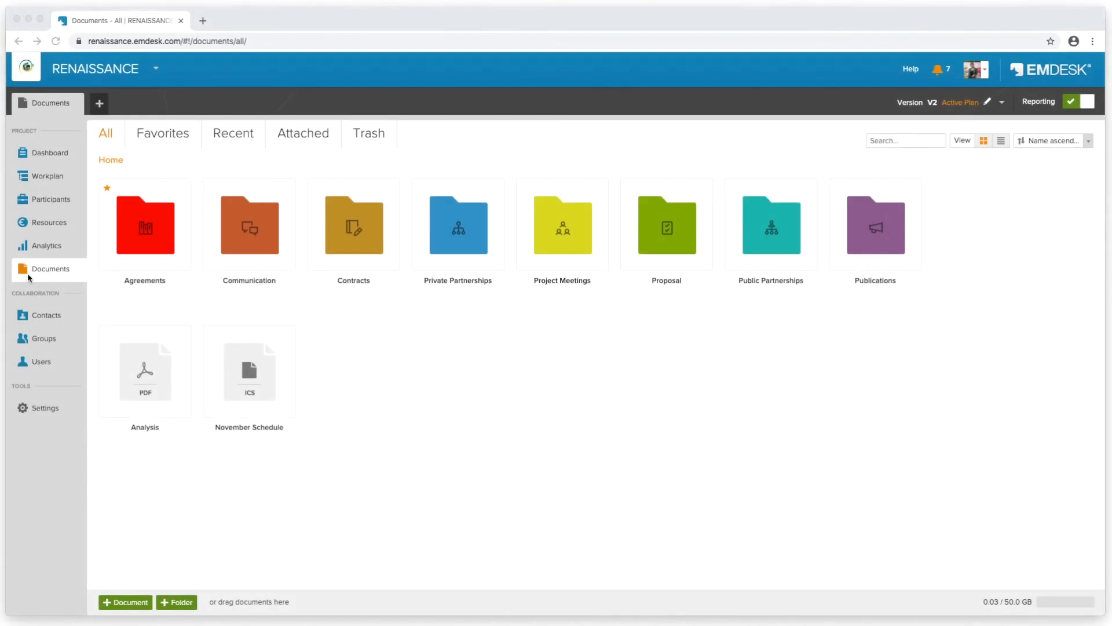
Review the Agreements folder's details, including its discussion, and close them.
click(152, 237)
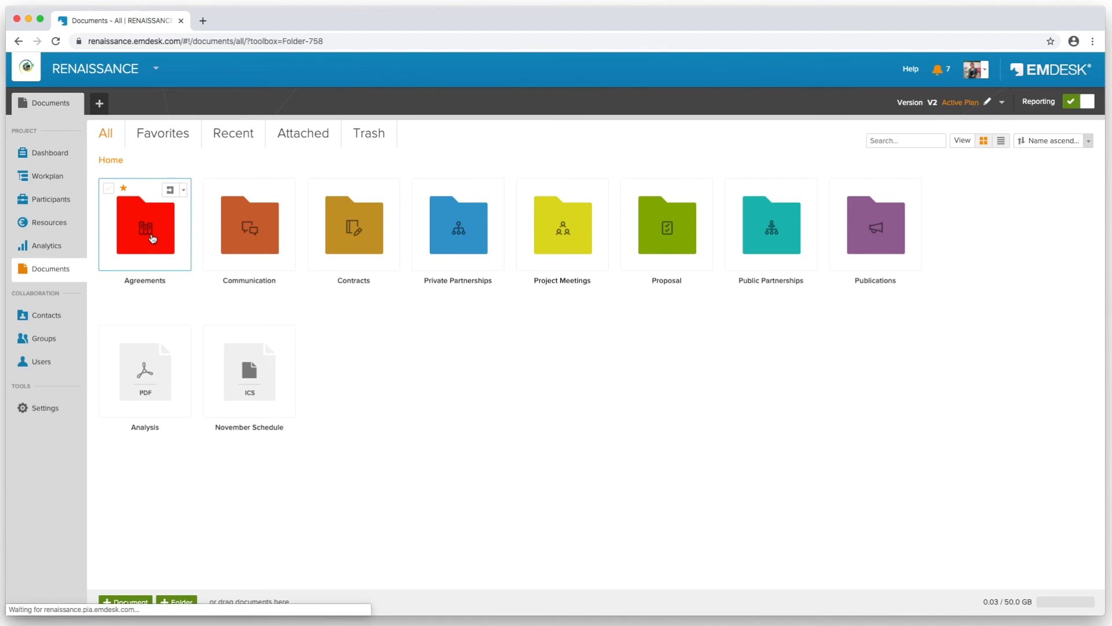
click(879, 109)
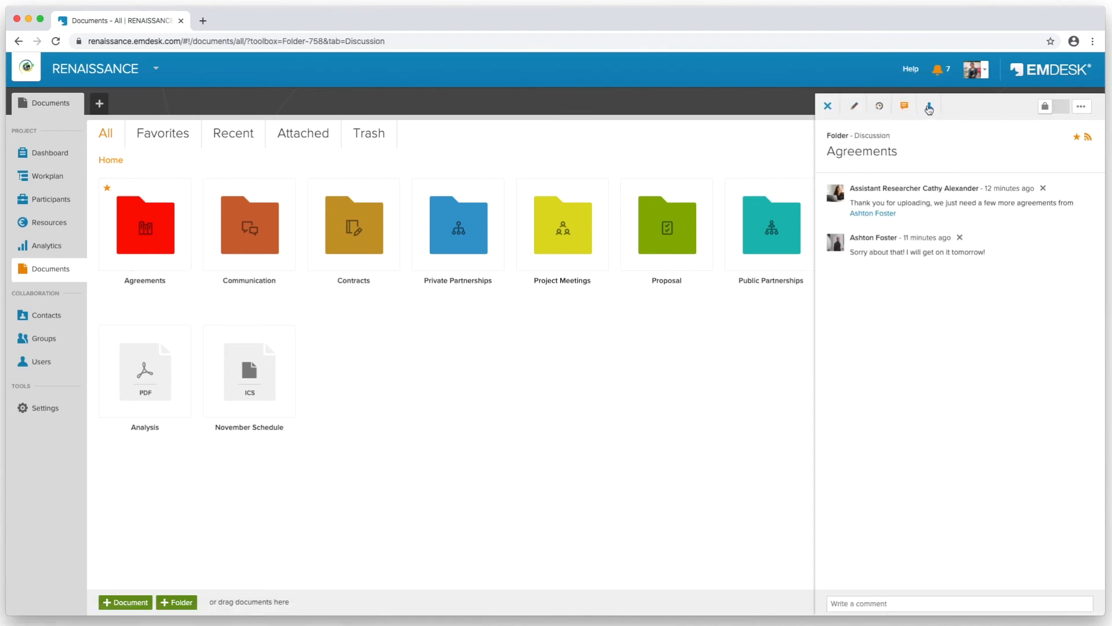
click(929, 107)
click(827, 106)
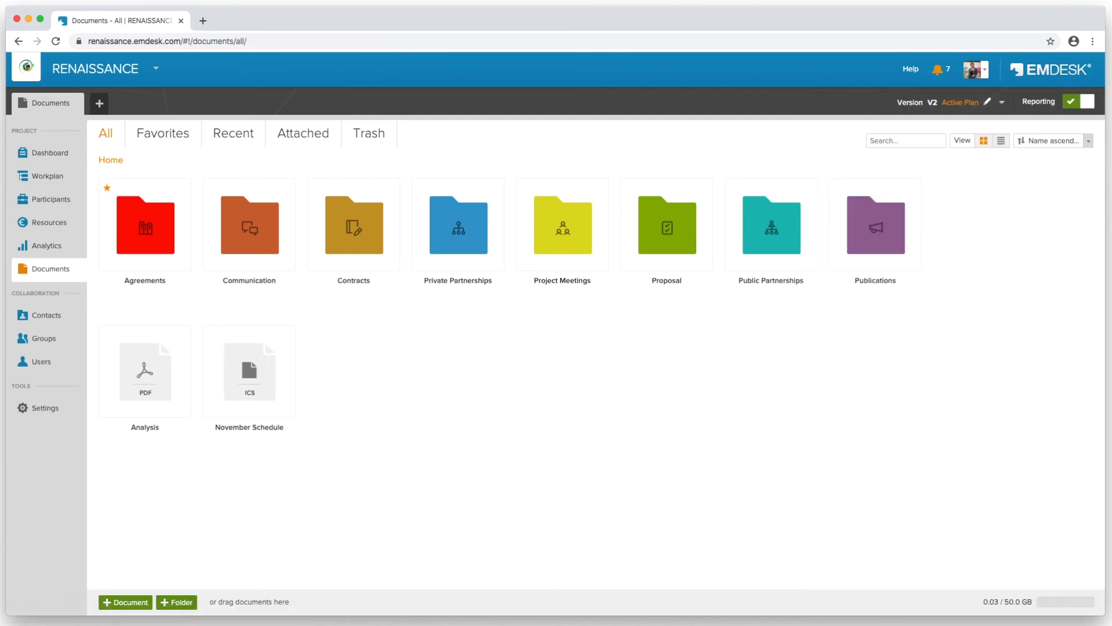
Upload a document into the Agreements folder and open the folder.
drag(58, 191, 148, 220)
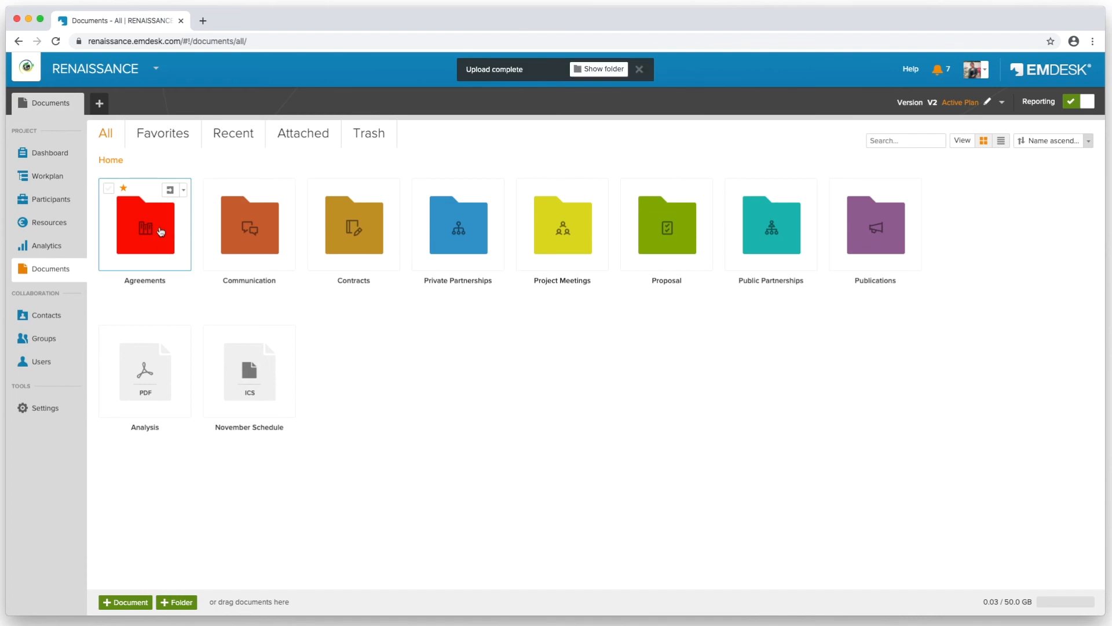
click(161, 231)
click(249, 225)
click(927, 284)
click(978, 284)
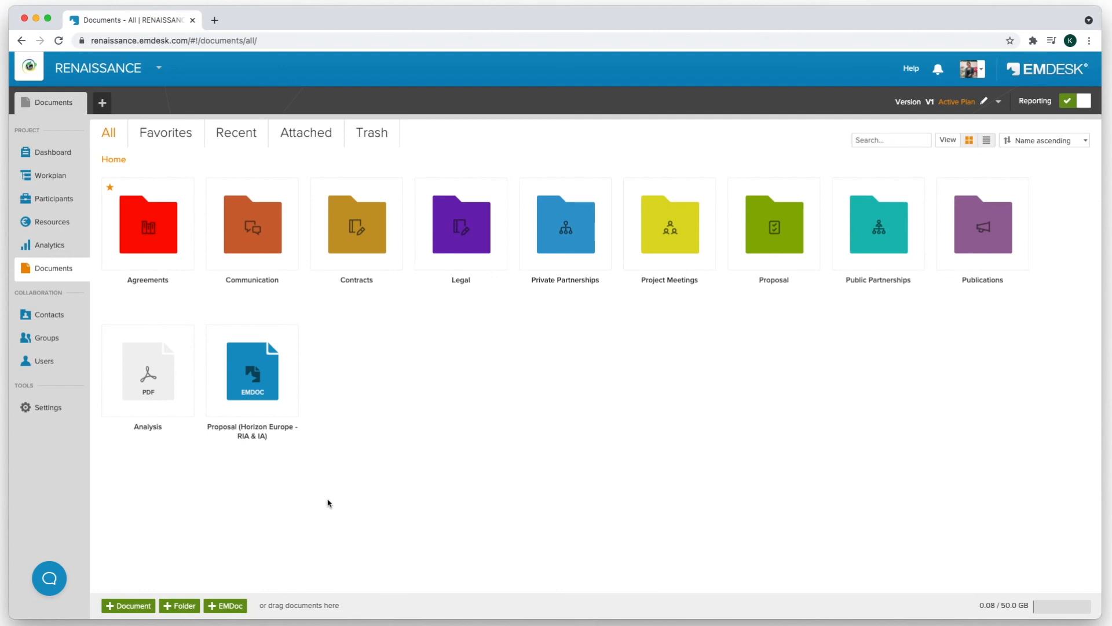
Open the Proposal (Horizon Europe - RIA & IA) EMDoc, look through its template sections and close it.
click(276, 391)
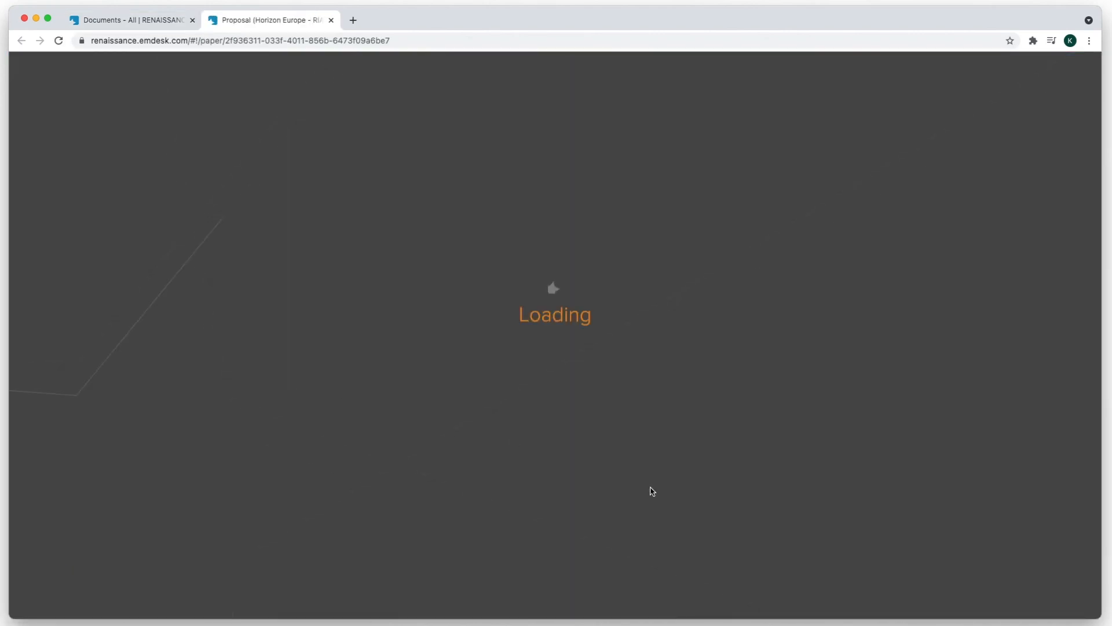
scroll(651, 489, down, 5)
scroll(650, 489, down, 15)
scroll(650, 488, down, 3)
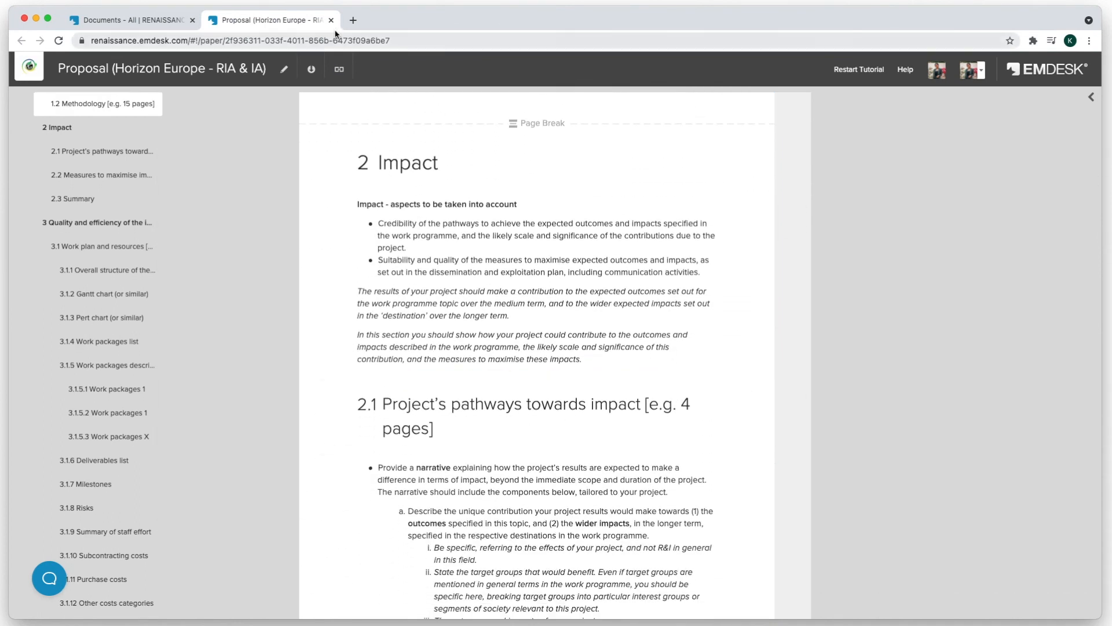
click(331, 21)
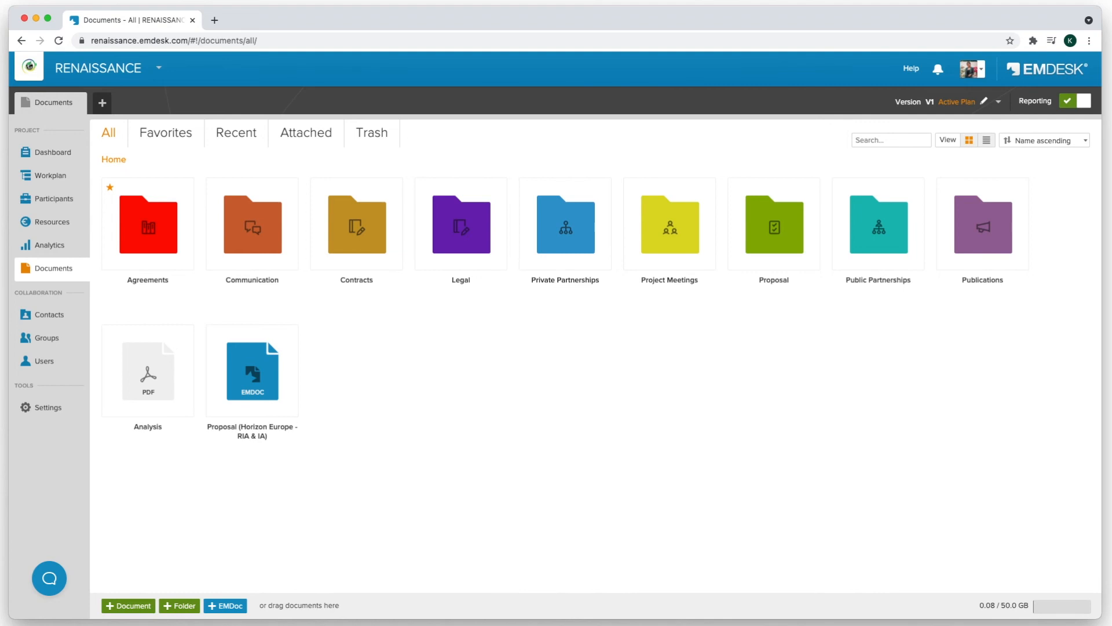
Create a new EMDoc from the Periodic Report (H2020) template.
click(230, 606)
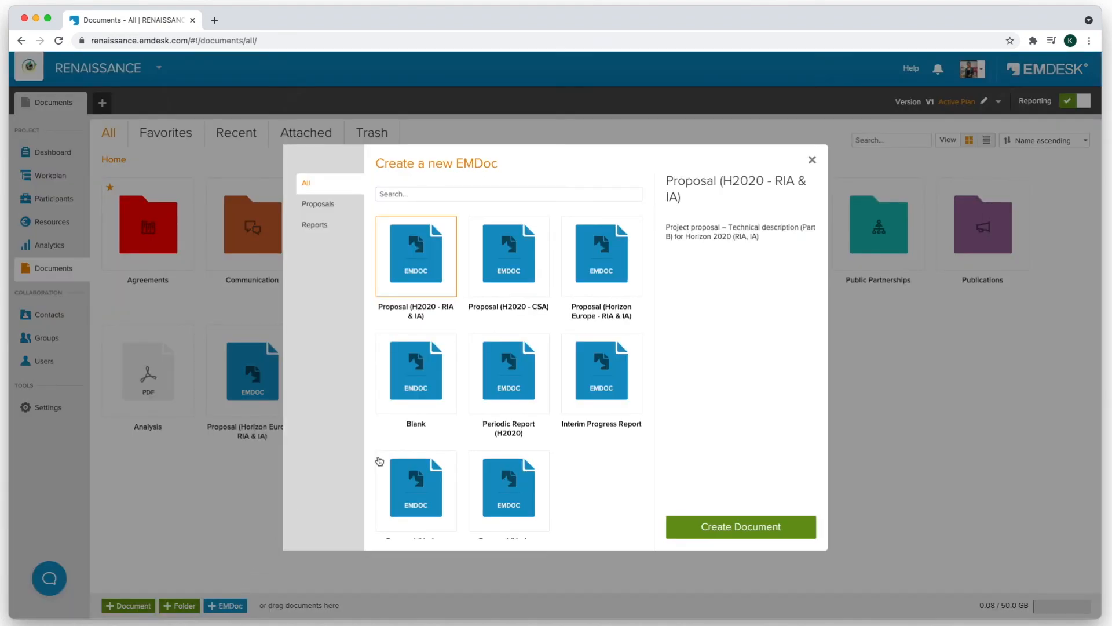
scroll(633, 497, down, 1)
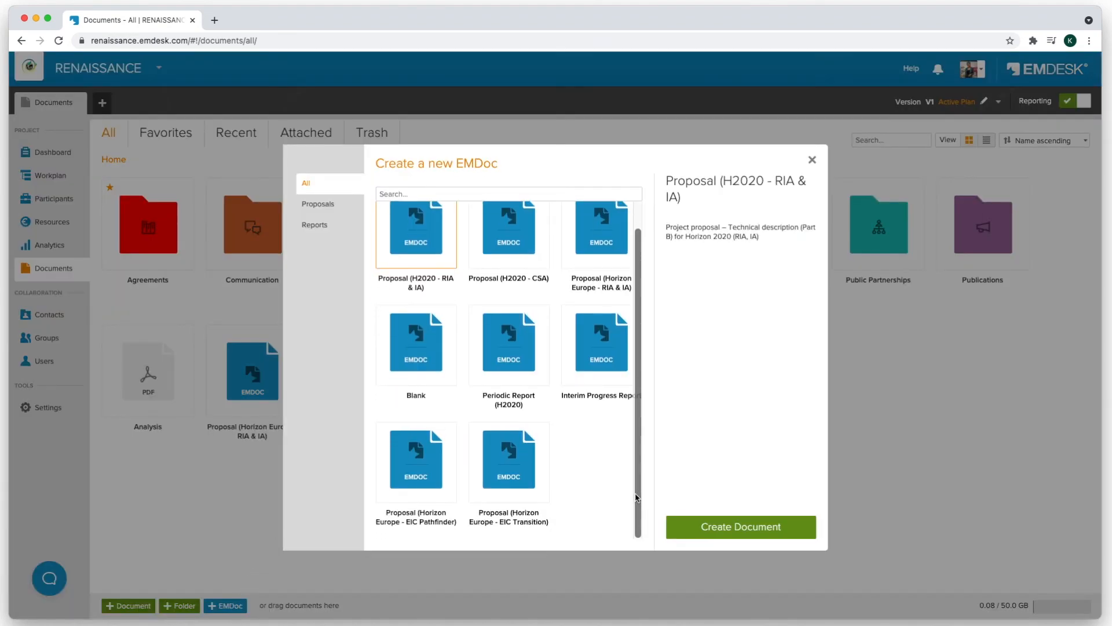
click(488, 351)
click(712, 535)
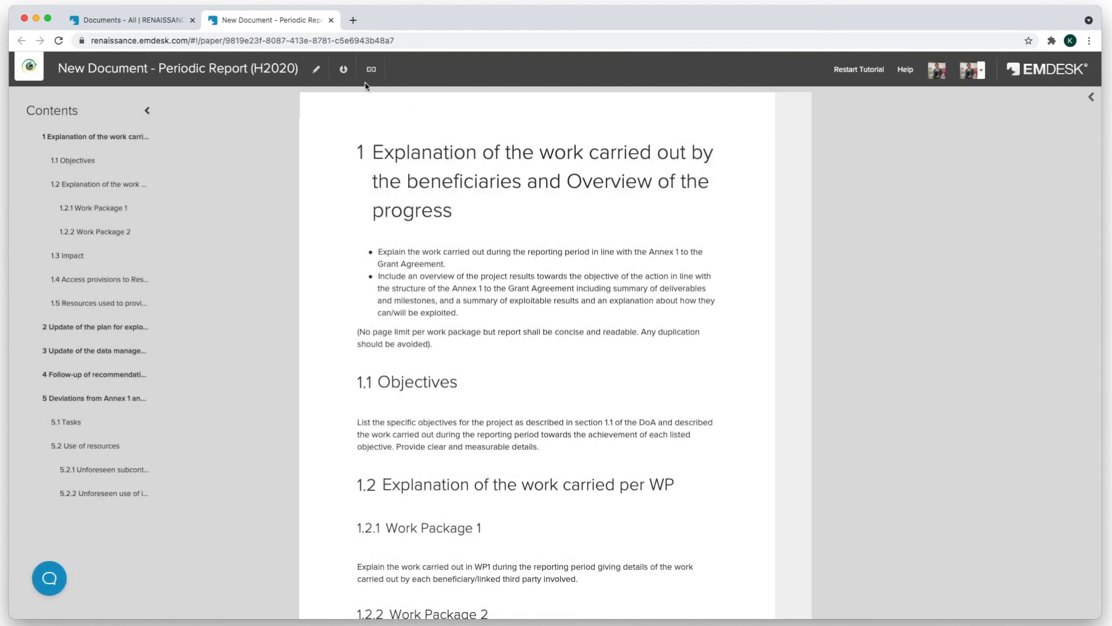
Copy the new periodic report's link and open the report's details in the project documents.
click(372, 69)
click(155, 23)
click(289, 334)
click(264, 364)
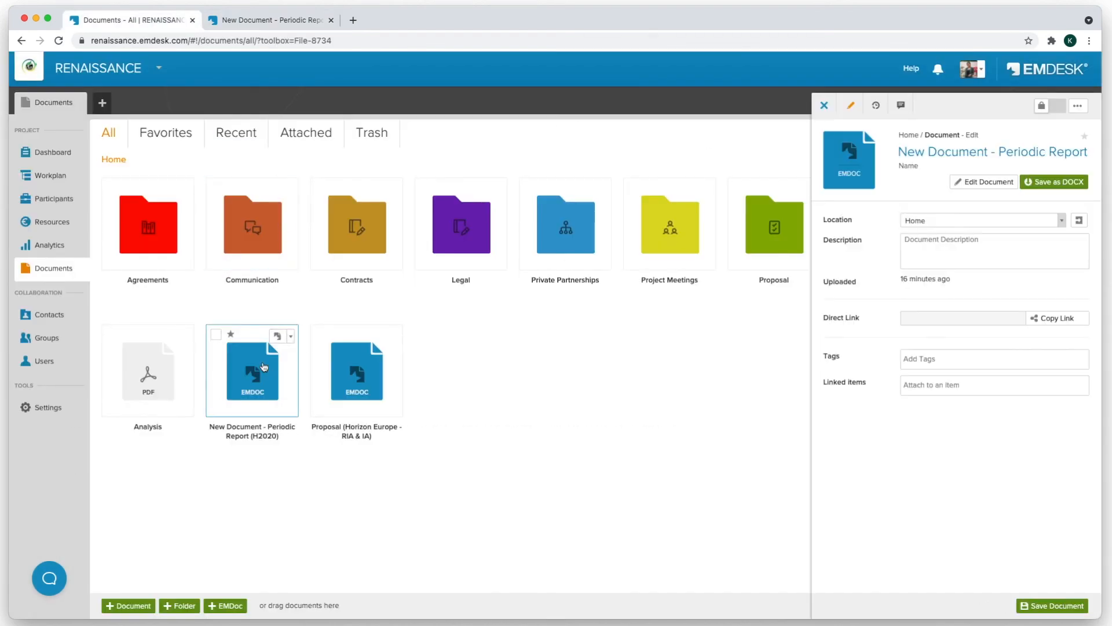
Post a discussion comment mentioning a colleague, reading "join me to work on the document on EMDocs", with the copied document link.
click(901, 105)
text(@)
key(Return)
text(join me to work on the document on)
key(Return)
key(super+v)
click(1059, 609)
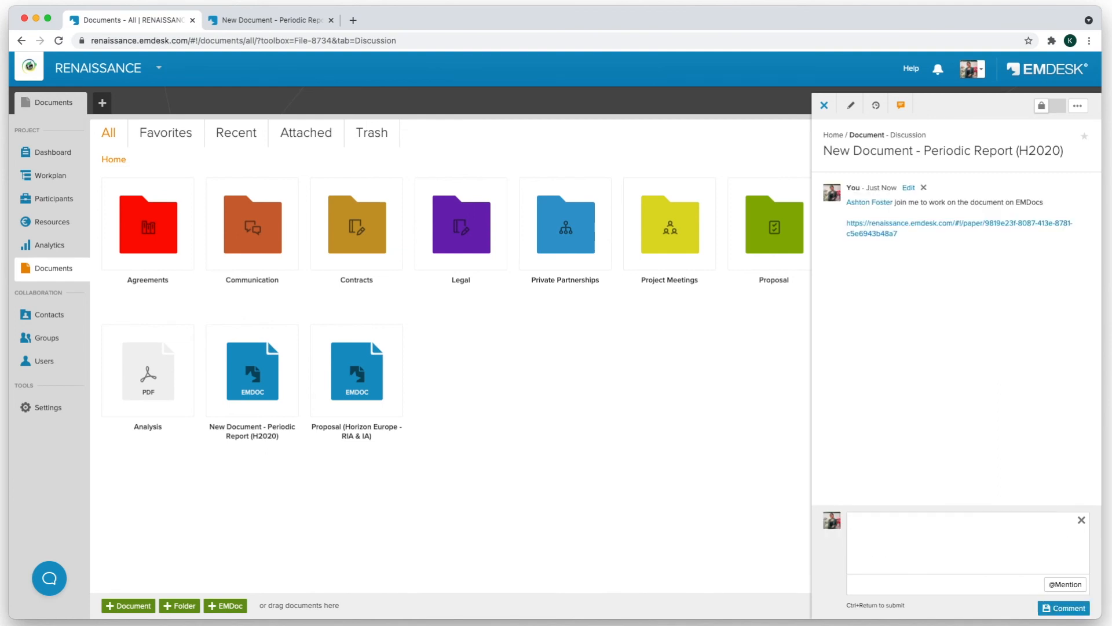
Examine the periodic report's sections, including follow-up of recommendations, deviations from the annexes and unforeseen subcontracting, and return to section 1.
click(851, 106)
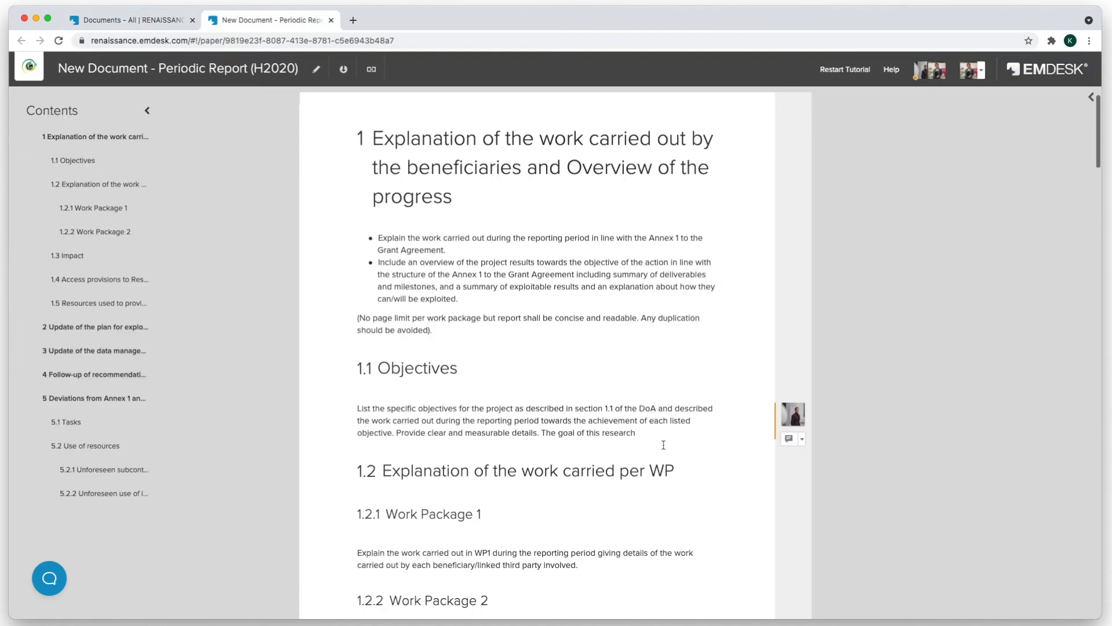
scroll(664, 444, down, 2)
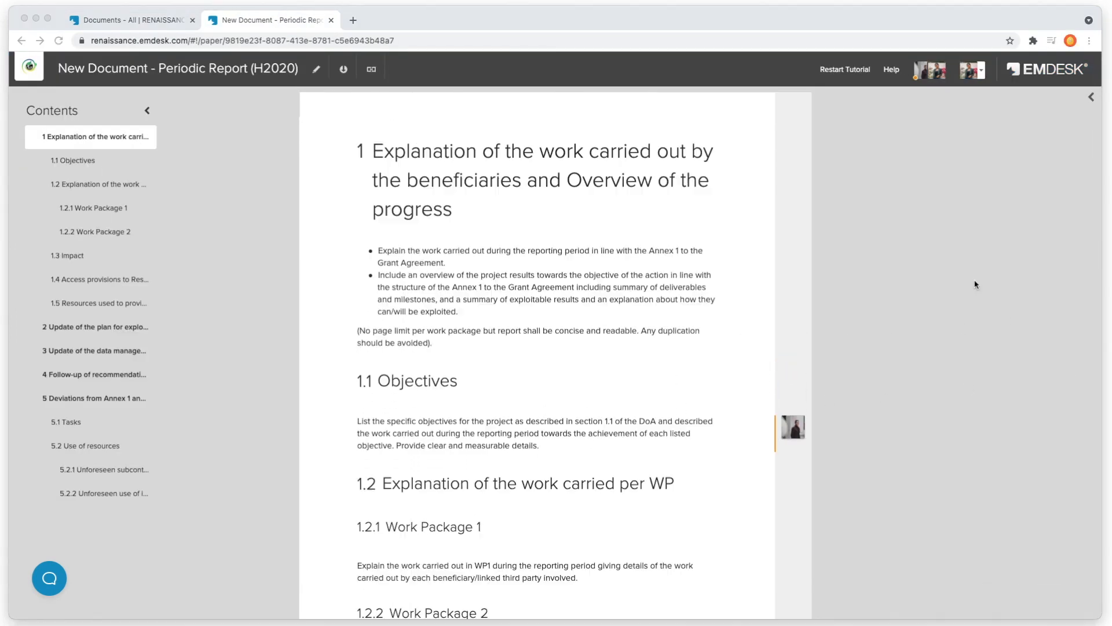
scroll(725, 475, down, 10)
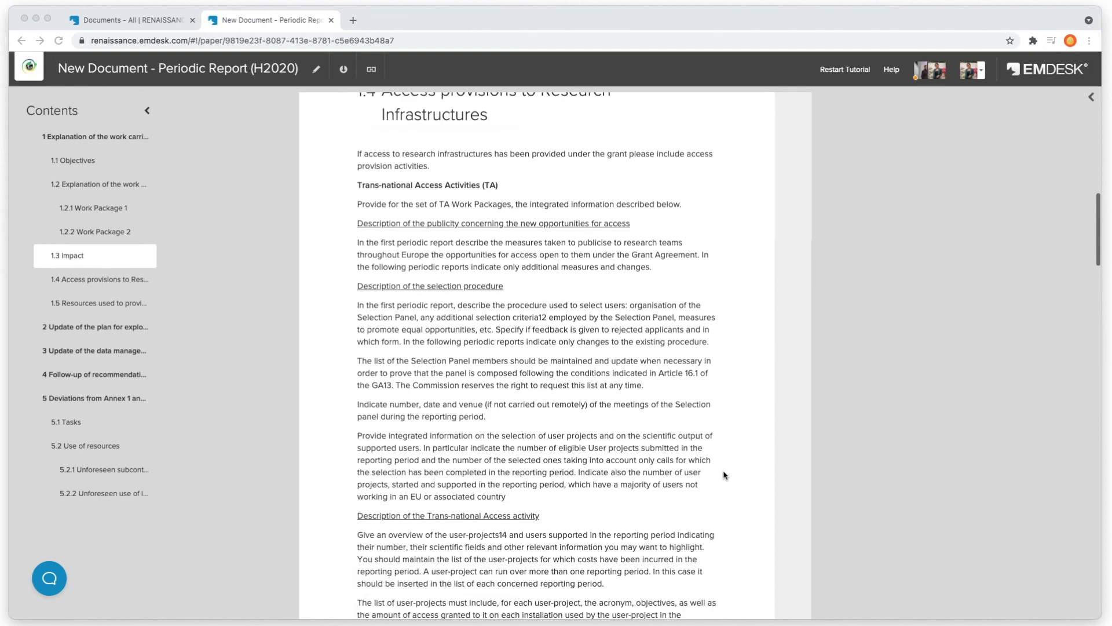
click(90, 379)
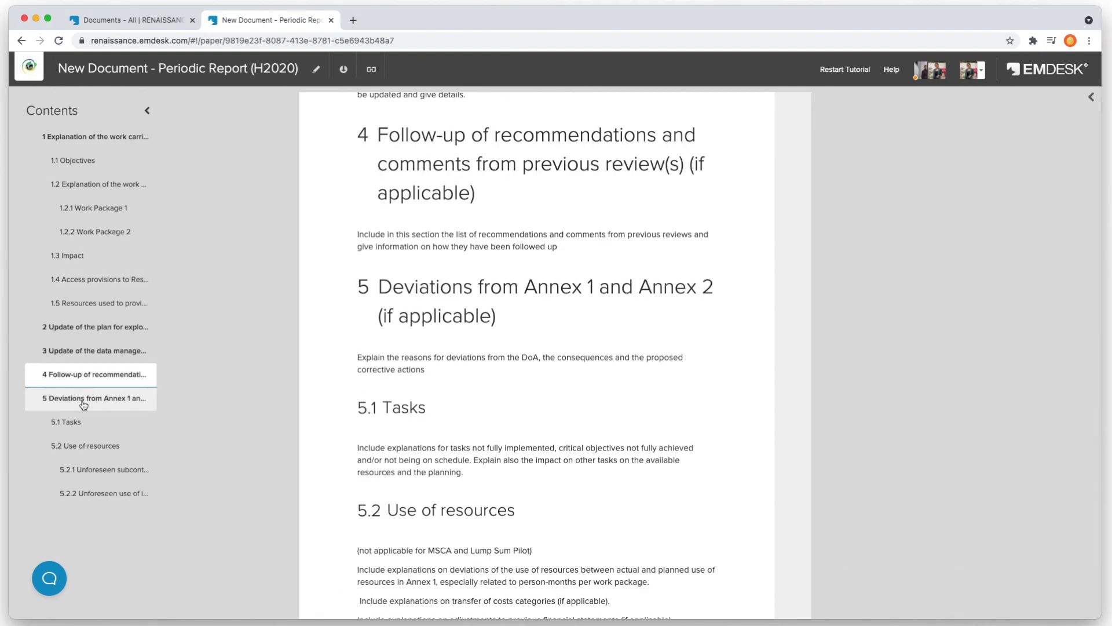
click(84, 405)
click(69, 468)
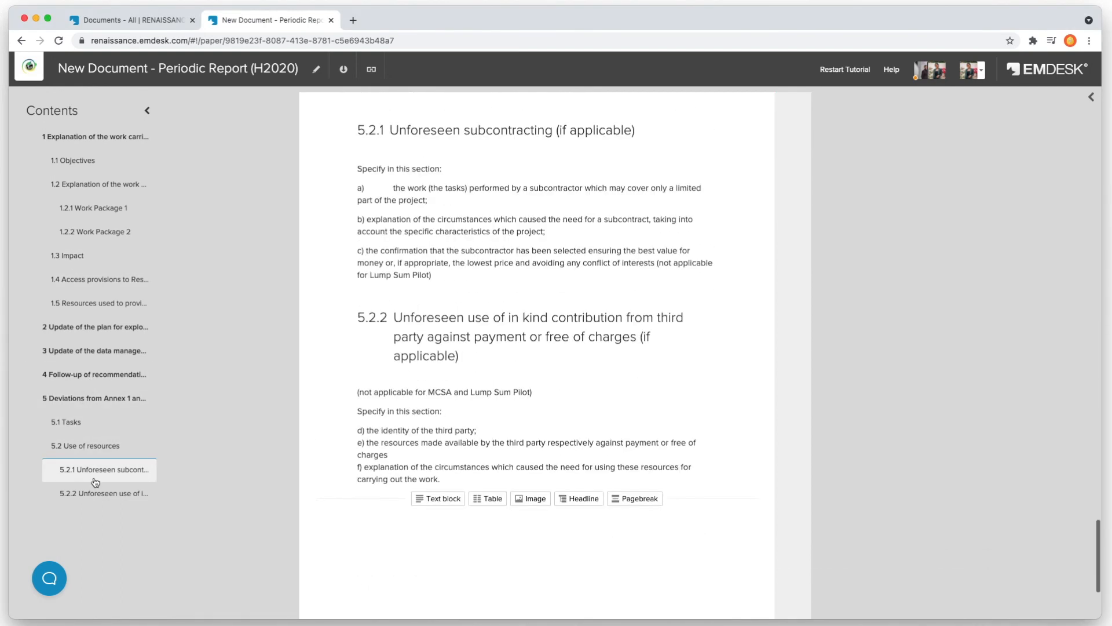
click(80, 134)
Format the parenthesised page-limit note in section 1 as bold italic.
drag(434, 344, 356, 336)
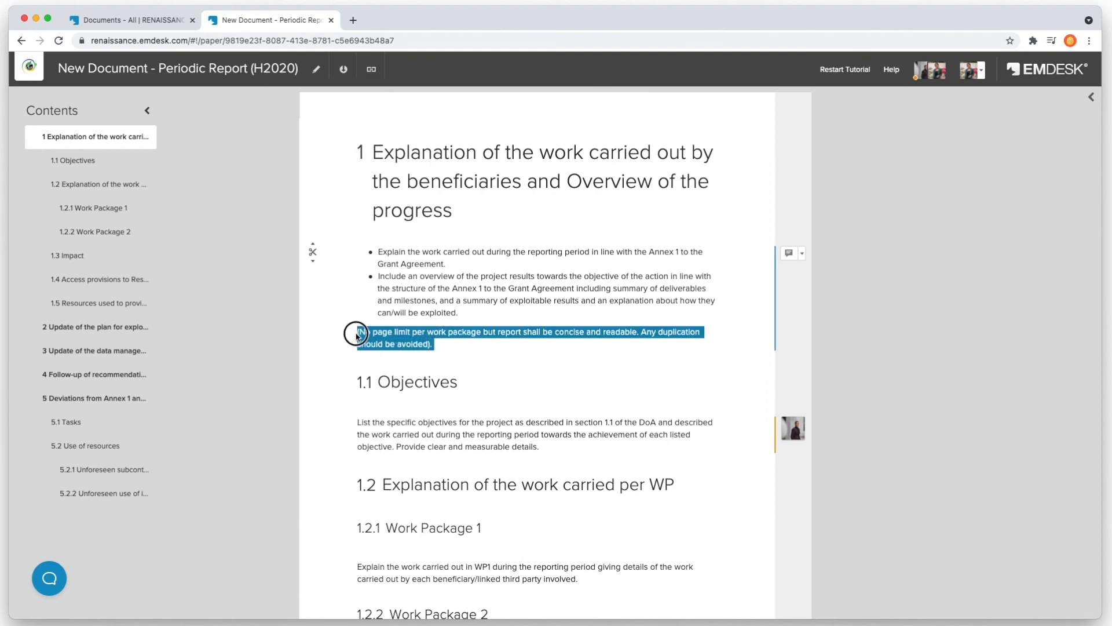
key(super+i)
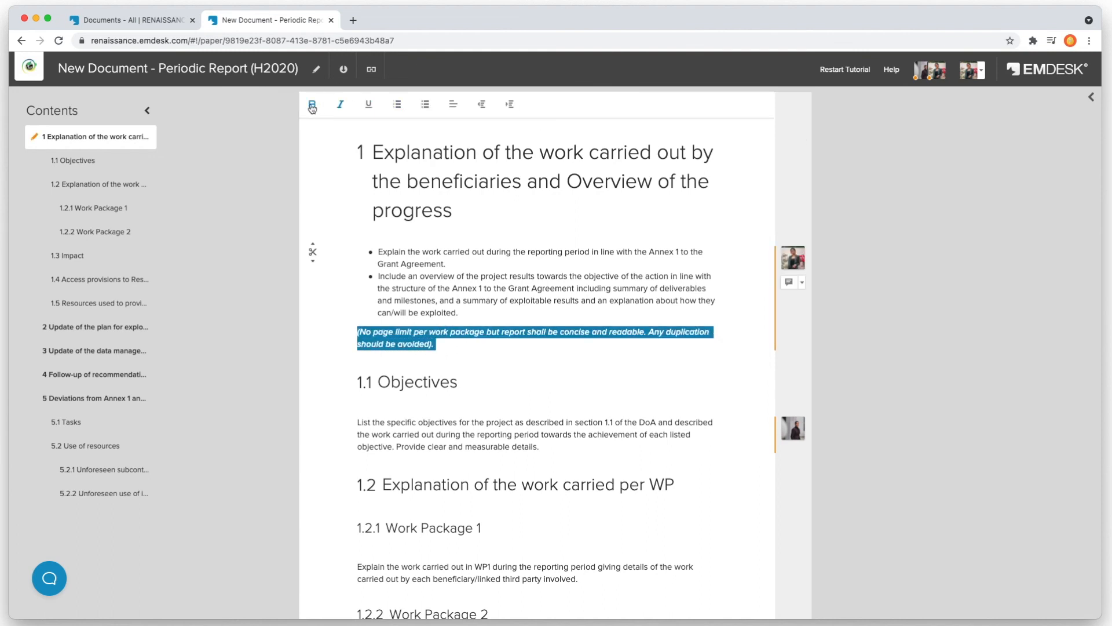
click(450, 349)
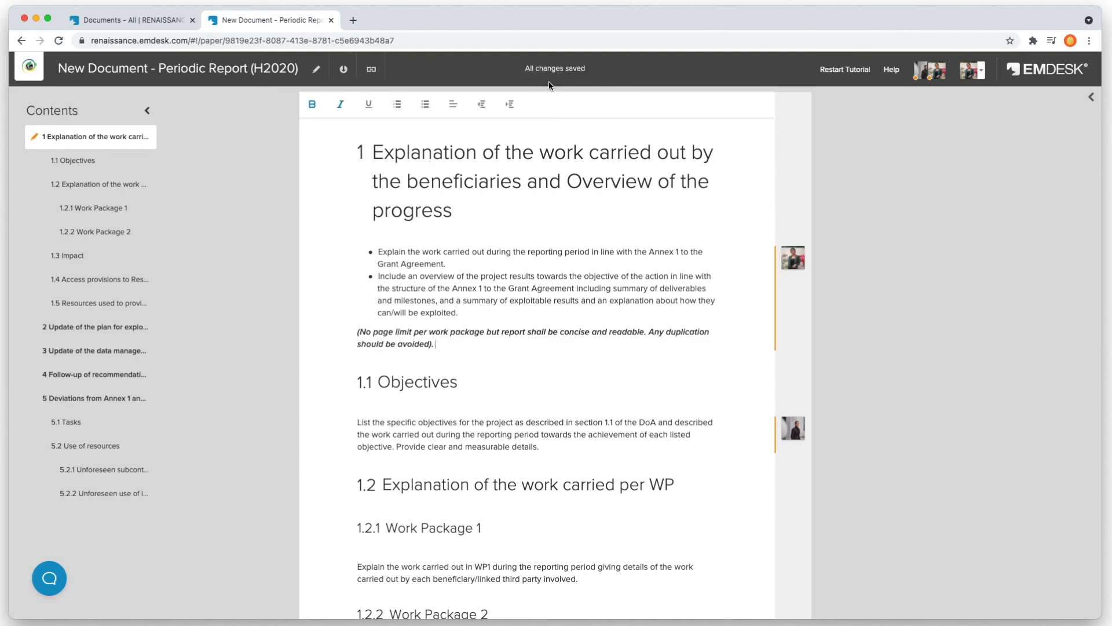
Export the periodic report as a DOCX file and open it in Word to check its contents.
click(344, 72)
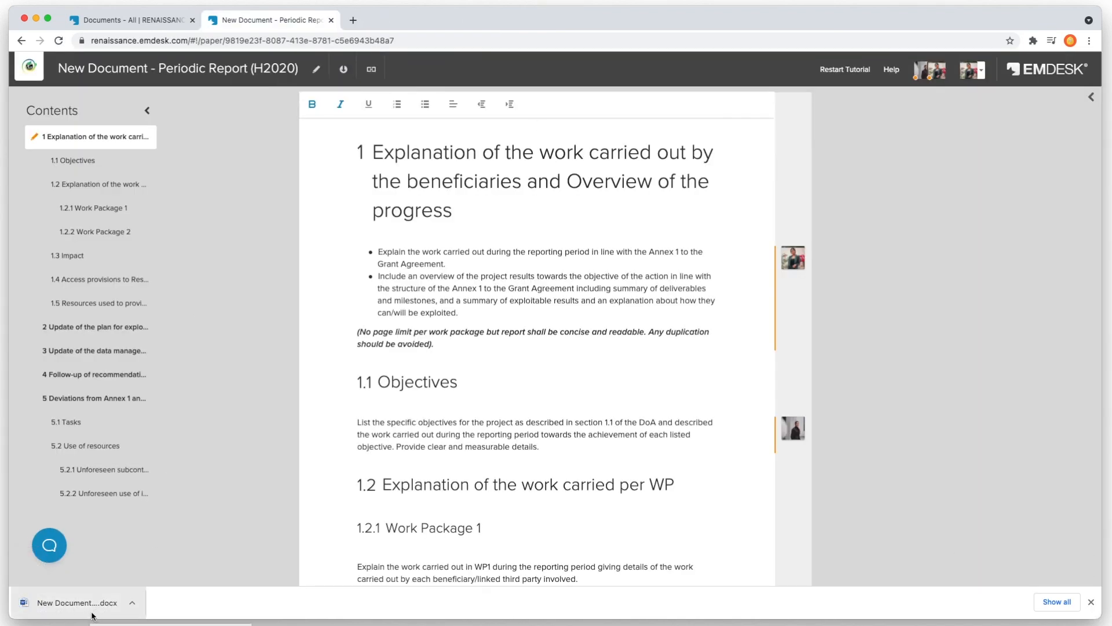
click(97, 607)
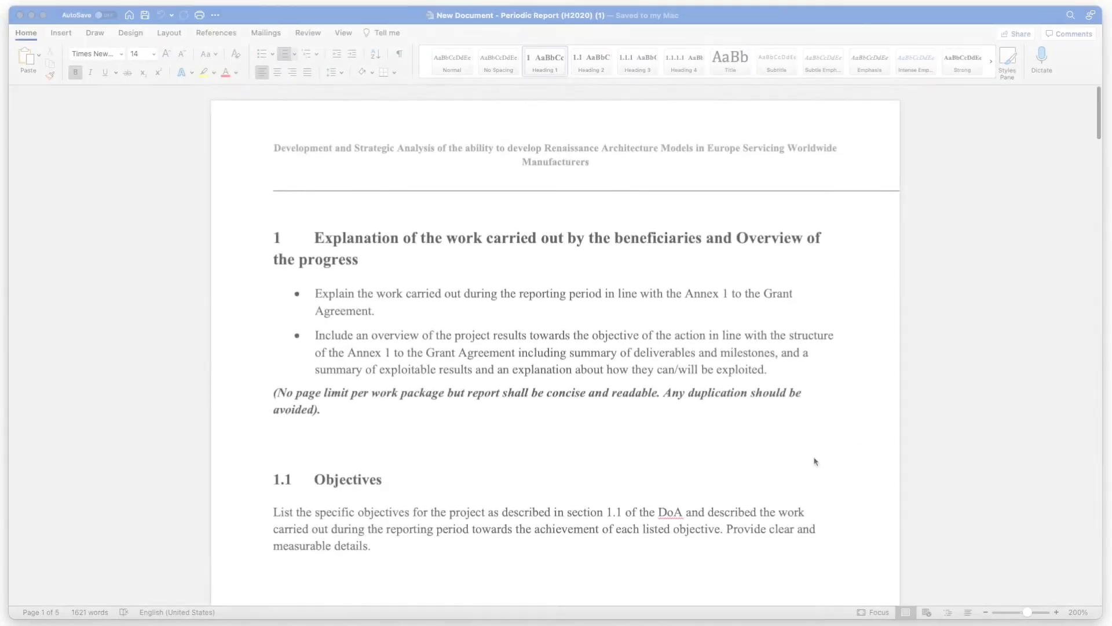
scroll(814, 461, down, 10)
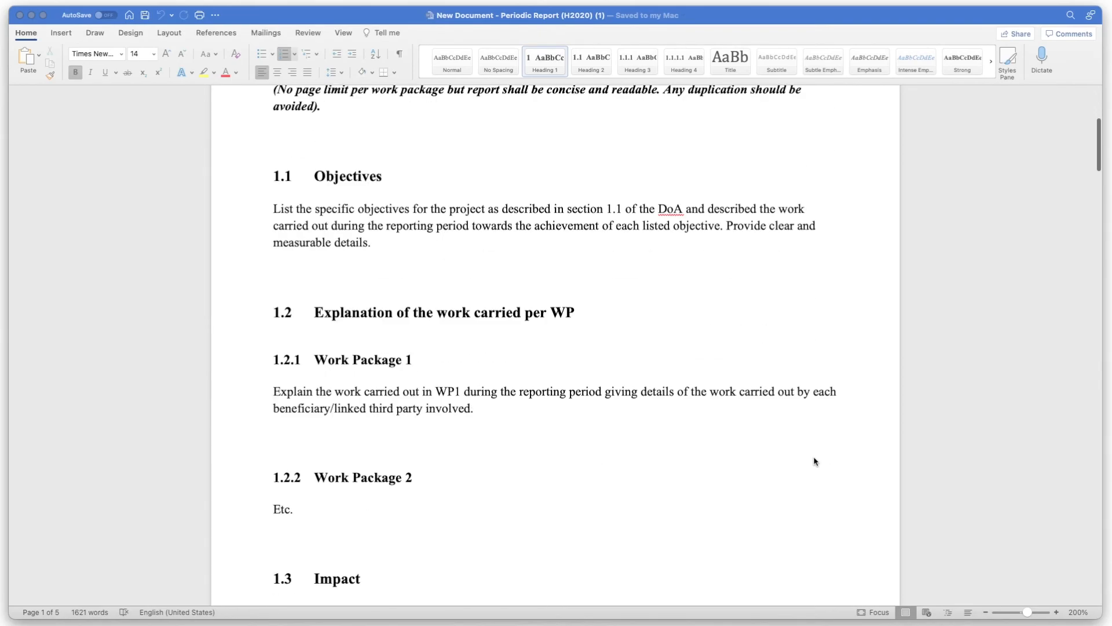
scroll(814, 461, down, 10)
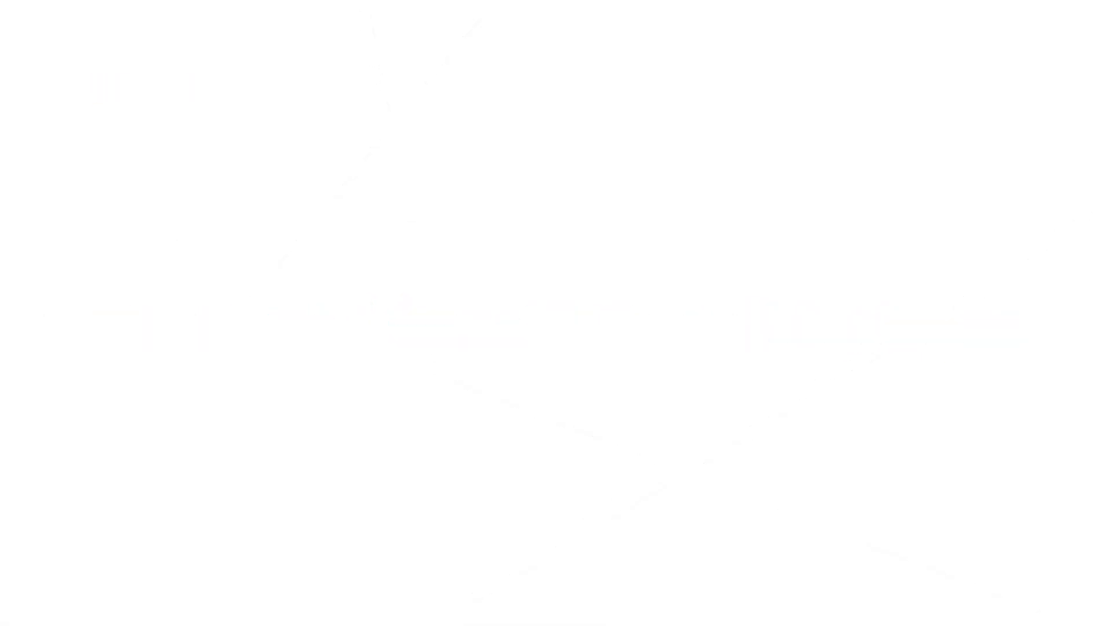
Browse to the end of the contacts list and set up a new meeting with the topic "Project update".
scroll(989, 534, down, 7)
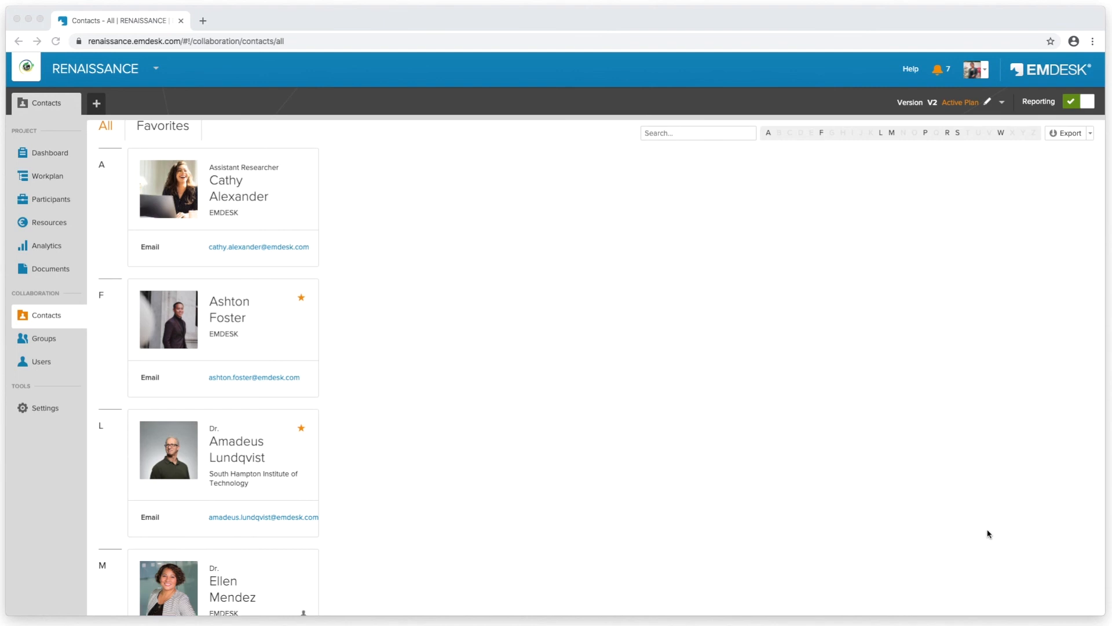
scroll(989, 534, down, 4)
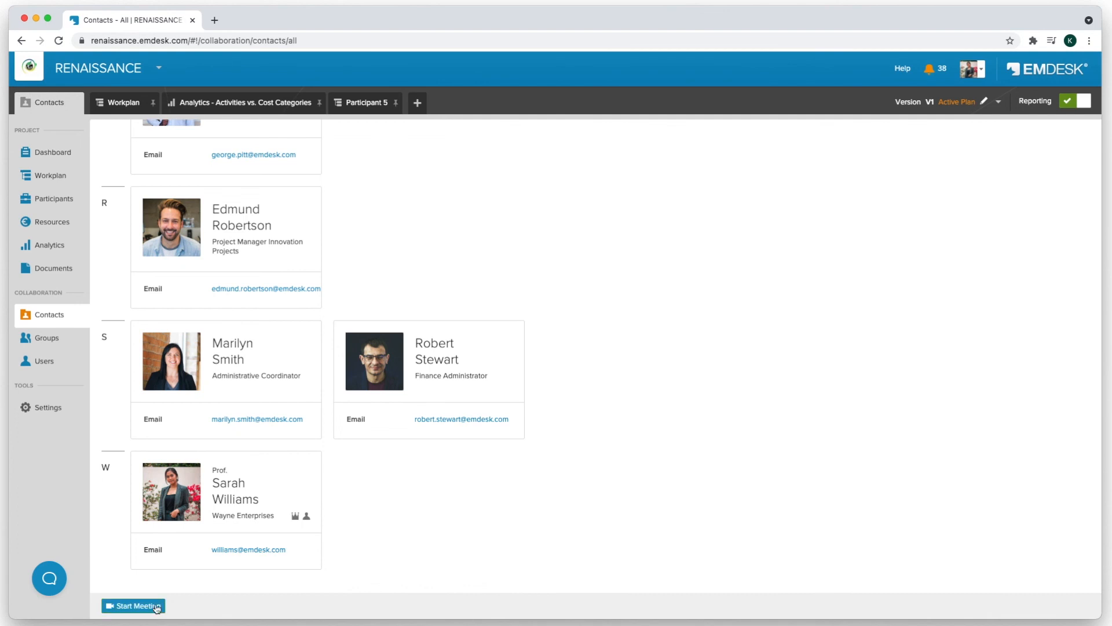
click(138, 606)
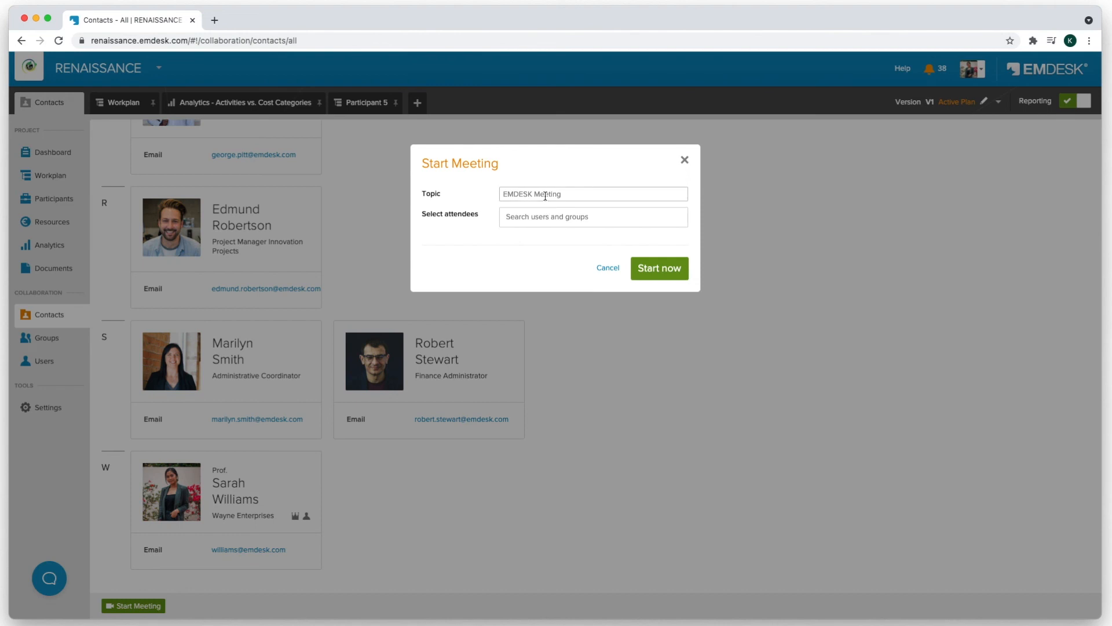
text(Project update)
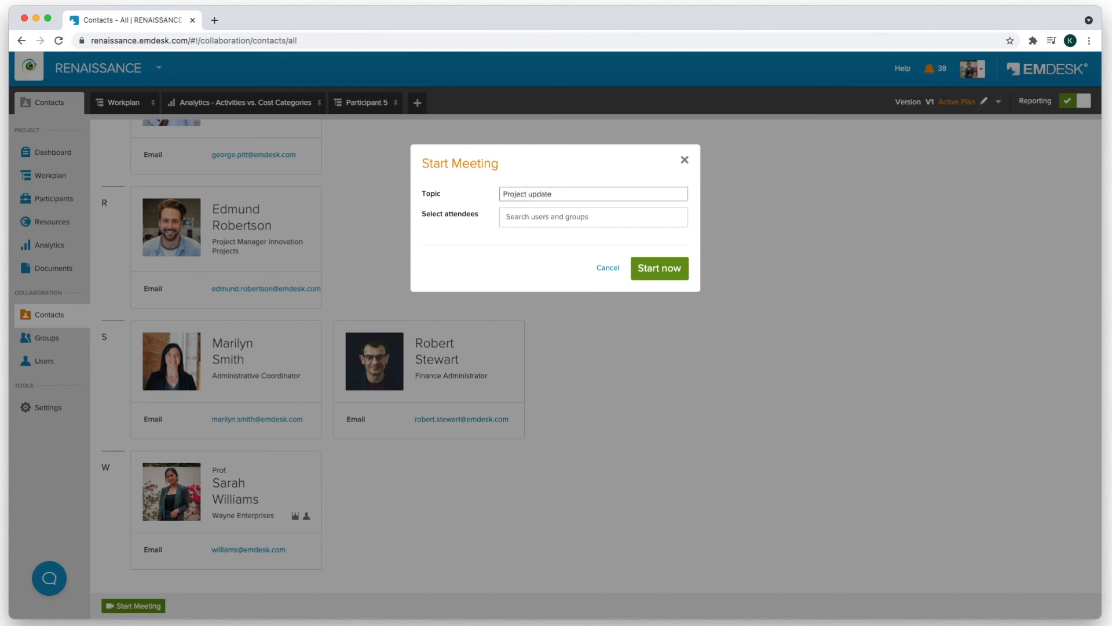
Add the first three listed users and the Deliverable Peer Reviewers group as attendees and start the meeting.
click(548, 212)
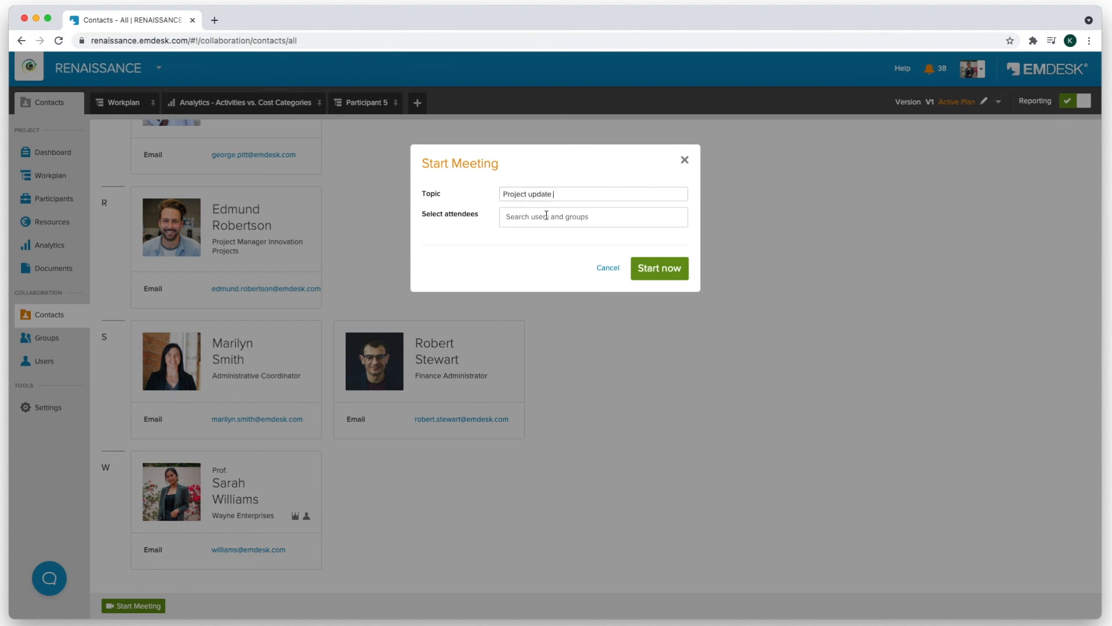
click(553, 237)
click(552, 269)
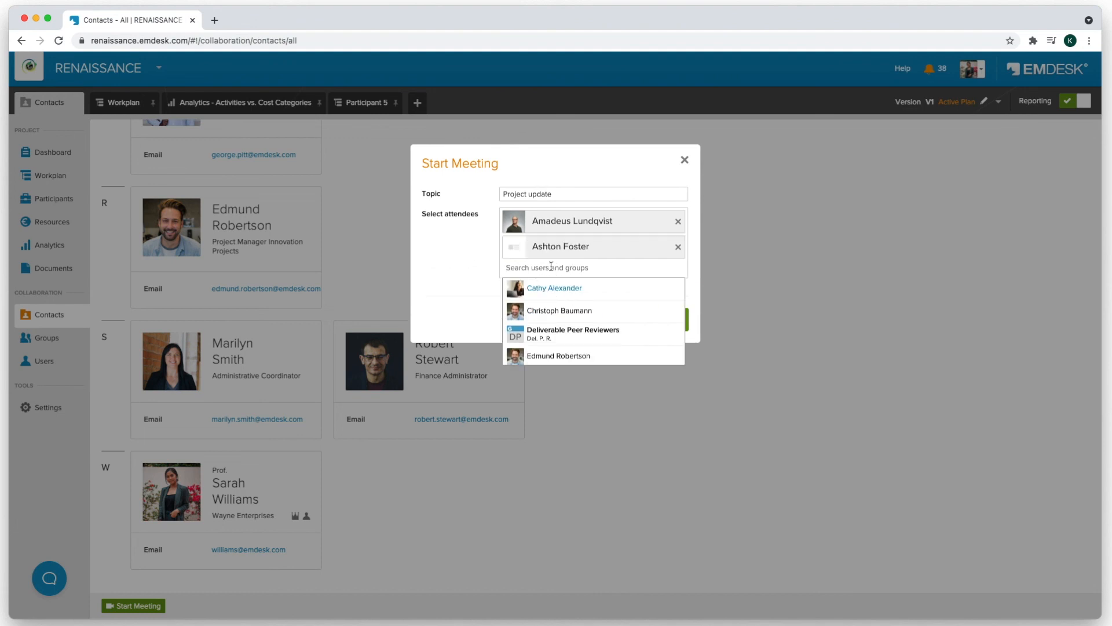
click(549, 292)
click(544, 336)
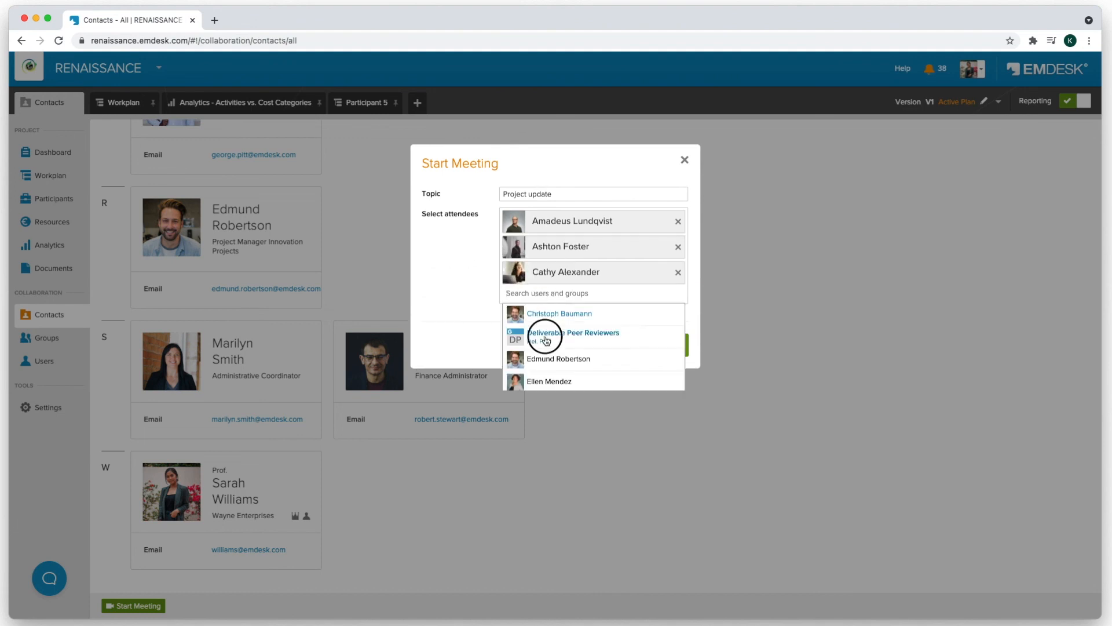
click(664, 369)
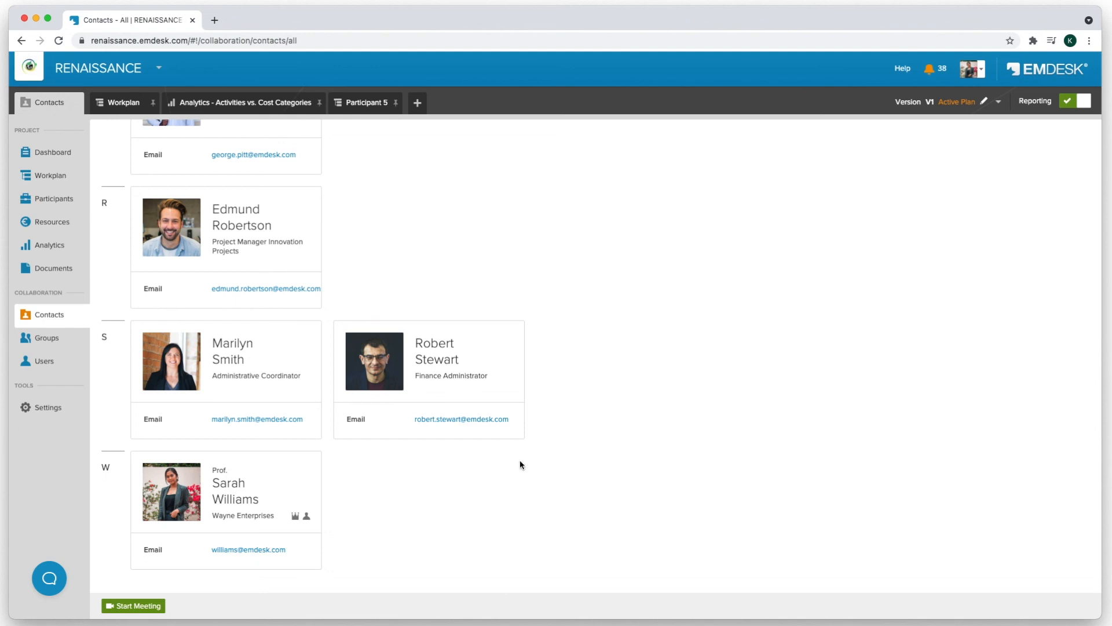
View the meeting setup for the Finance Administrator contact, close it without starting, and open the project's groups list.
click(497, 342)
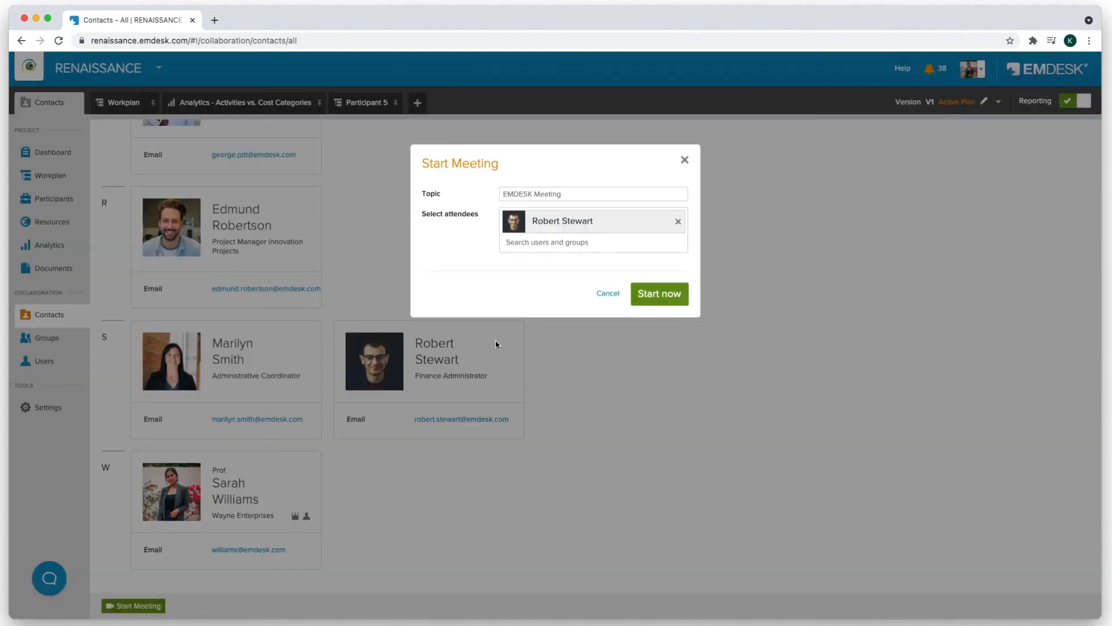
click(685, 160)
mouse_move(236, 285)
click(26, 341)
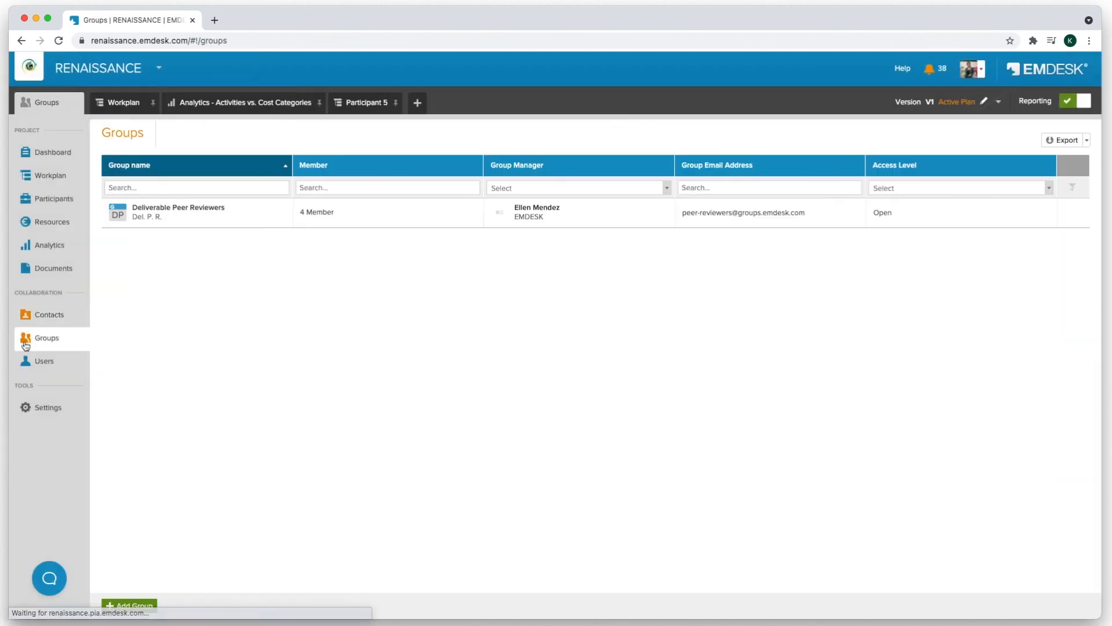
click(1084, 301)
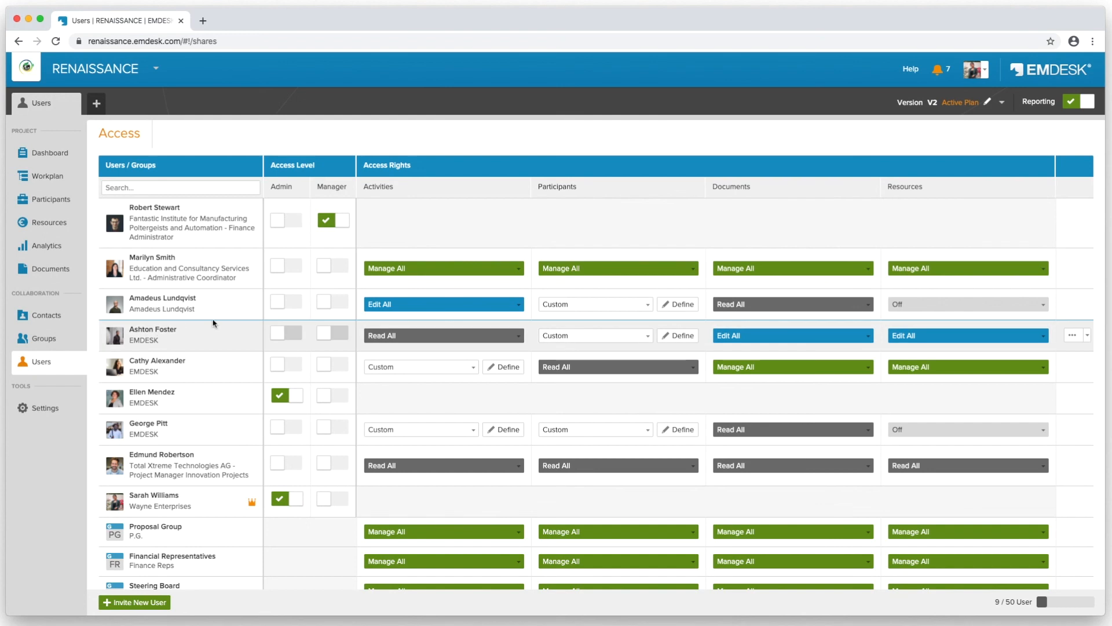
Review the user access table and invite a new team member using their e-mail address.
scroll(361, 239, down, 1)
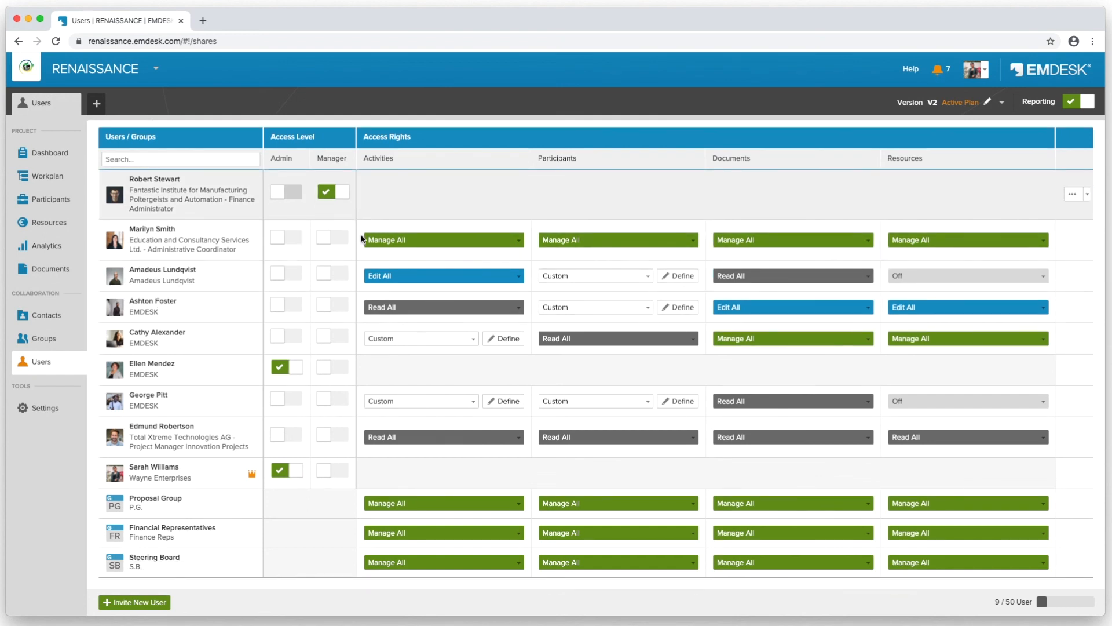
scroll(361, 239, up, 1)
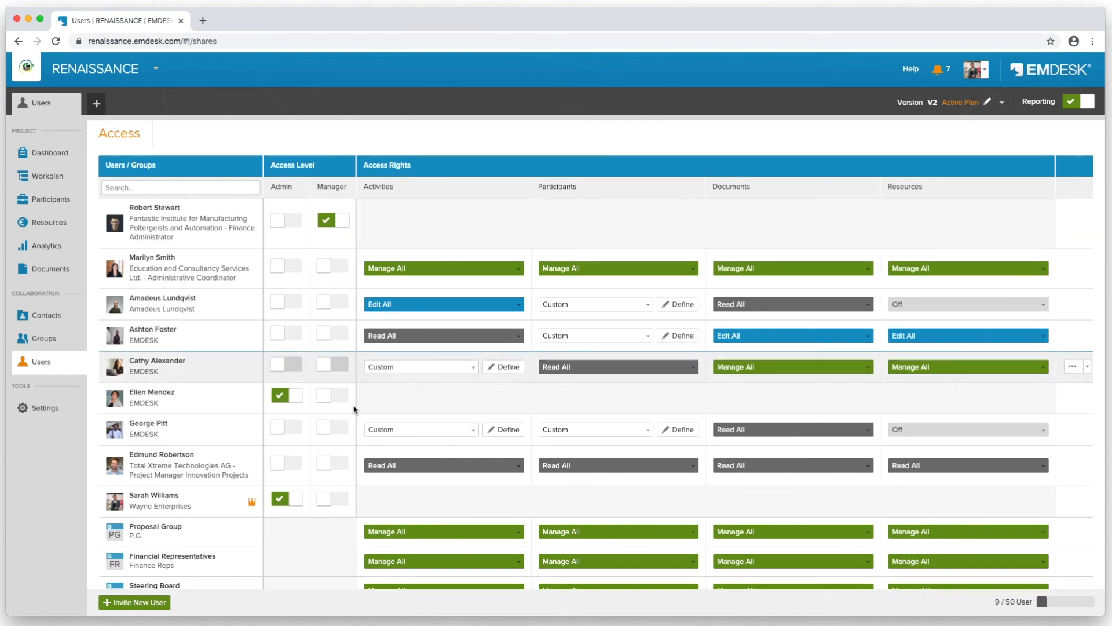
click(155, 604)
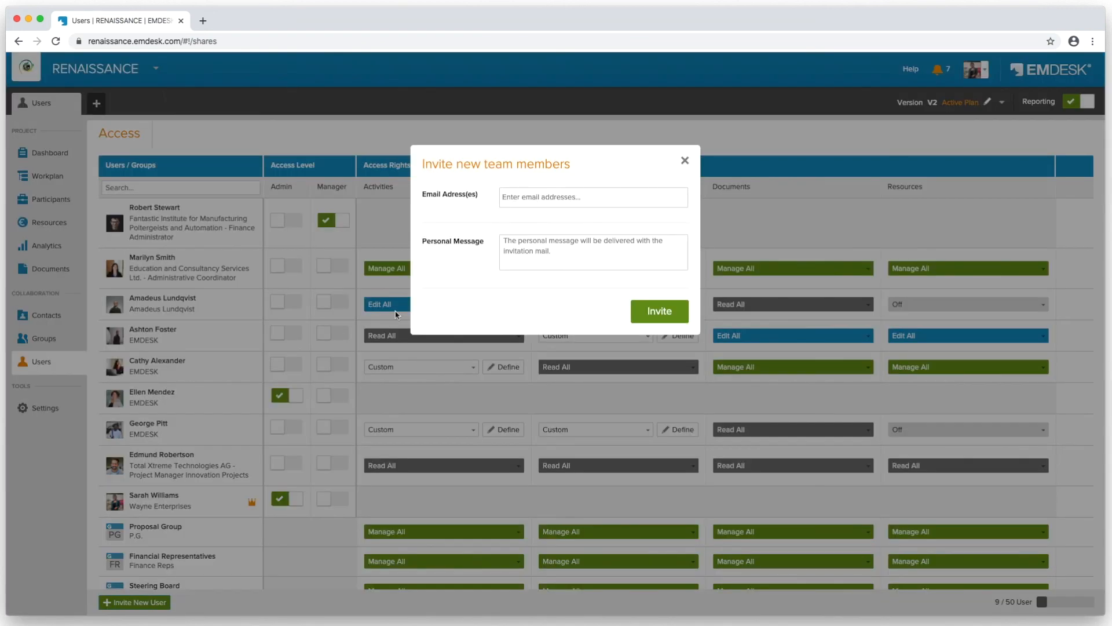
key(super+v)
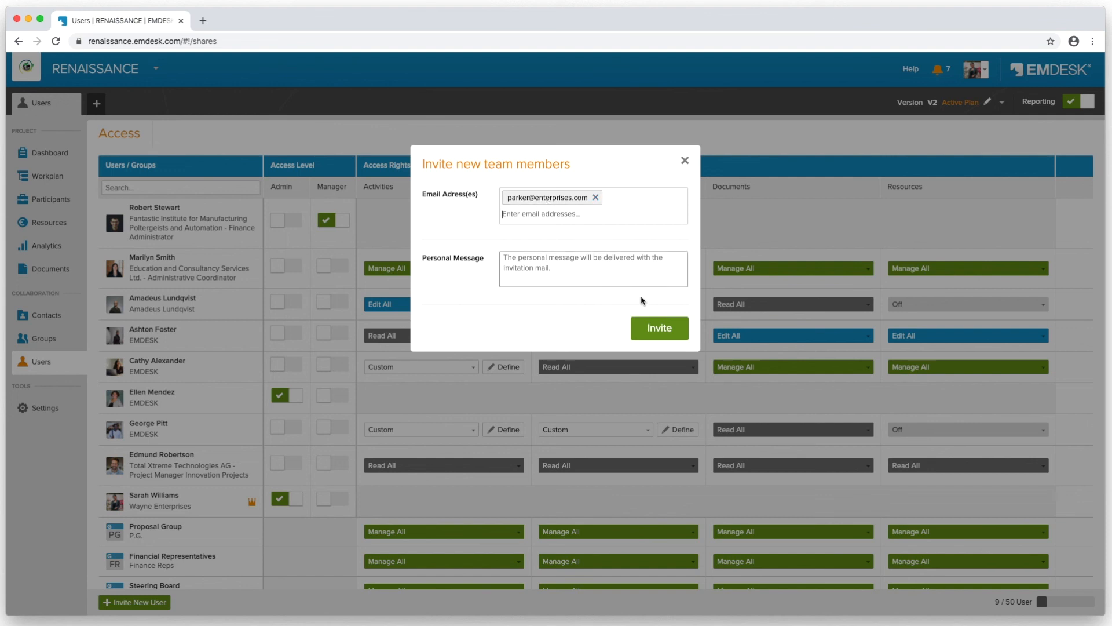
click(657, 327)
Switch the Administrative Coordinator's admin level on and off, and set that user's Activities access rights to Custom.
click(280, 268)
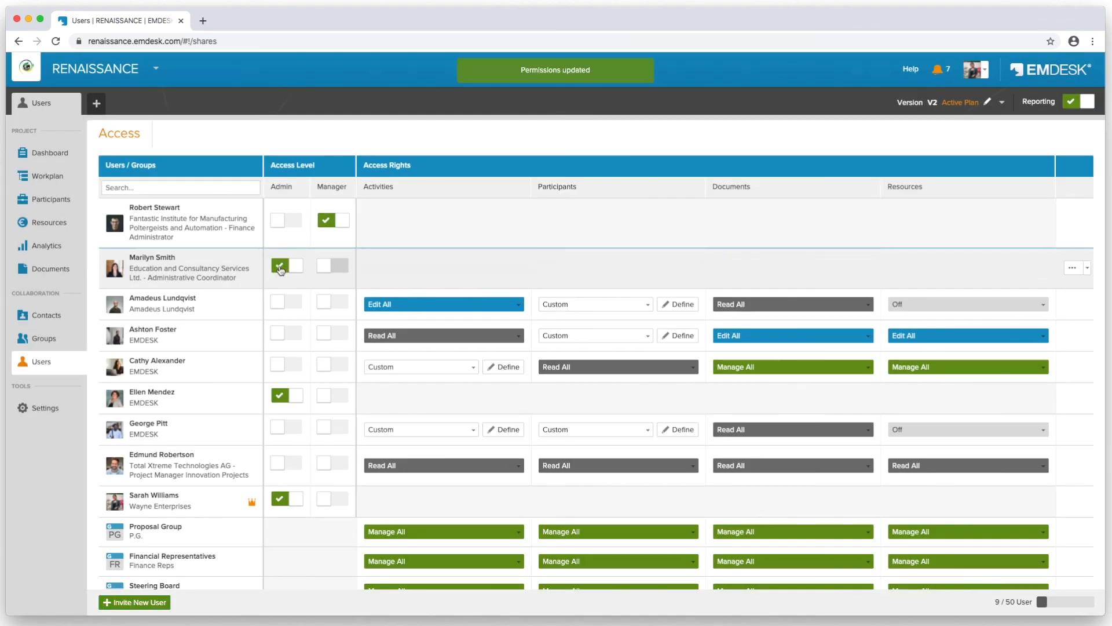
click(280, 268)
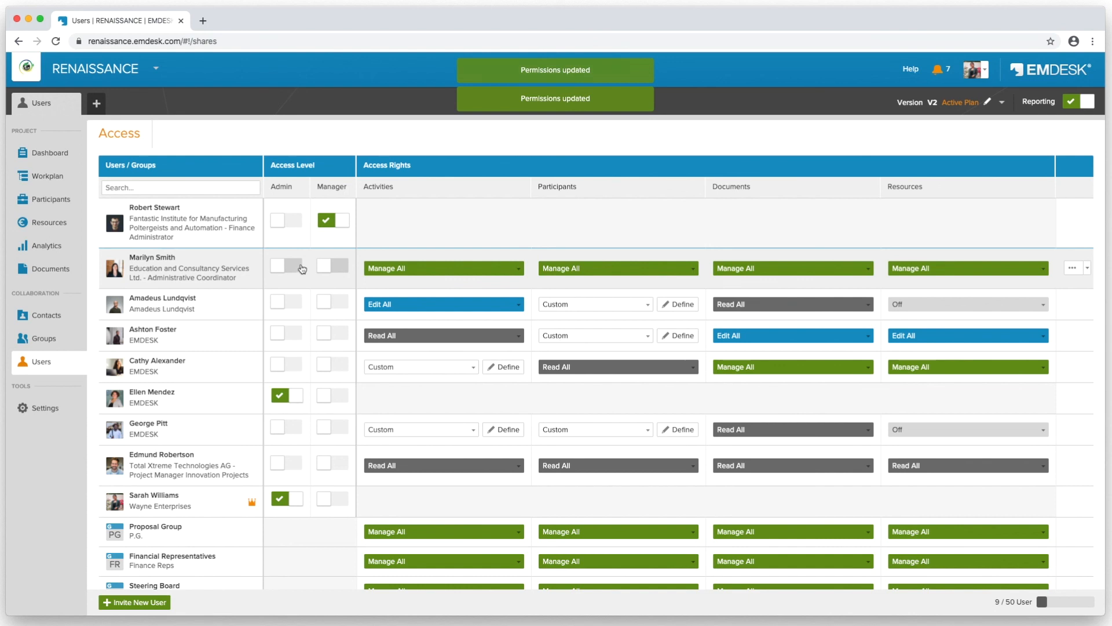
click(521, 270)
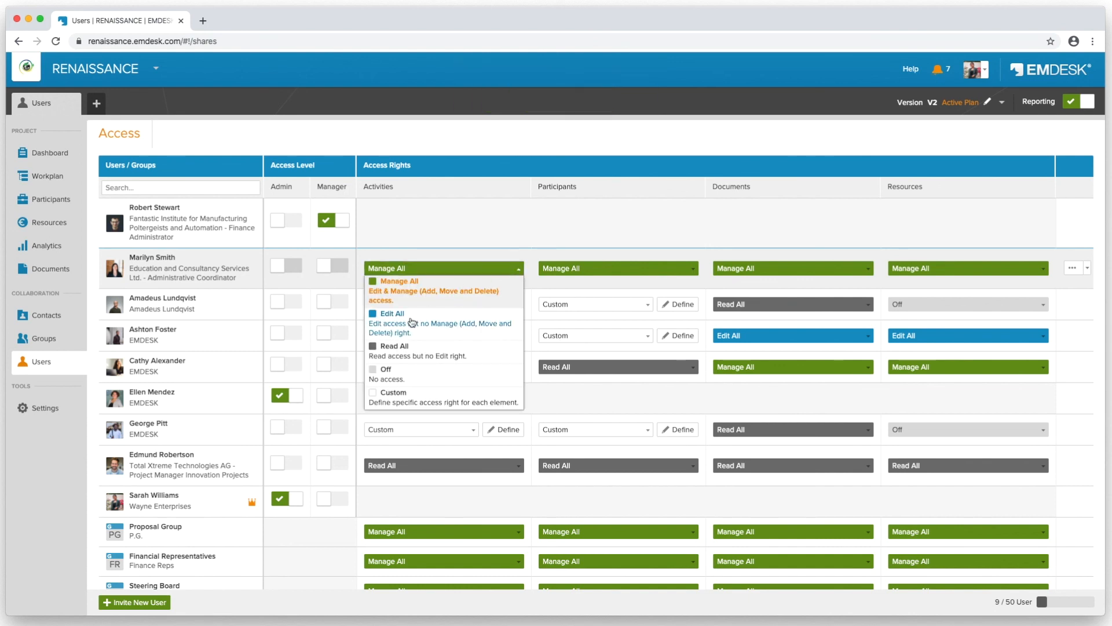
click(394, 393)
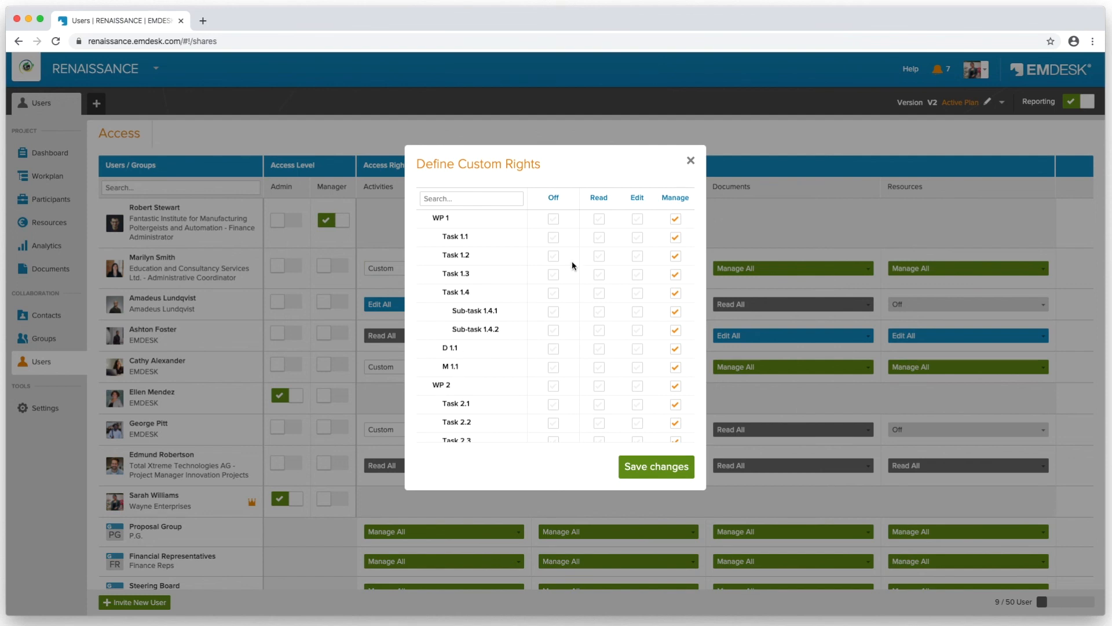
click(691, 162)
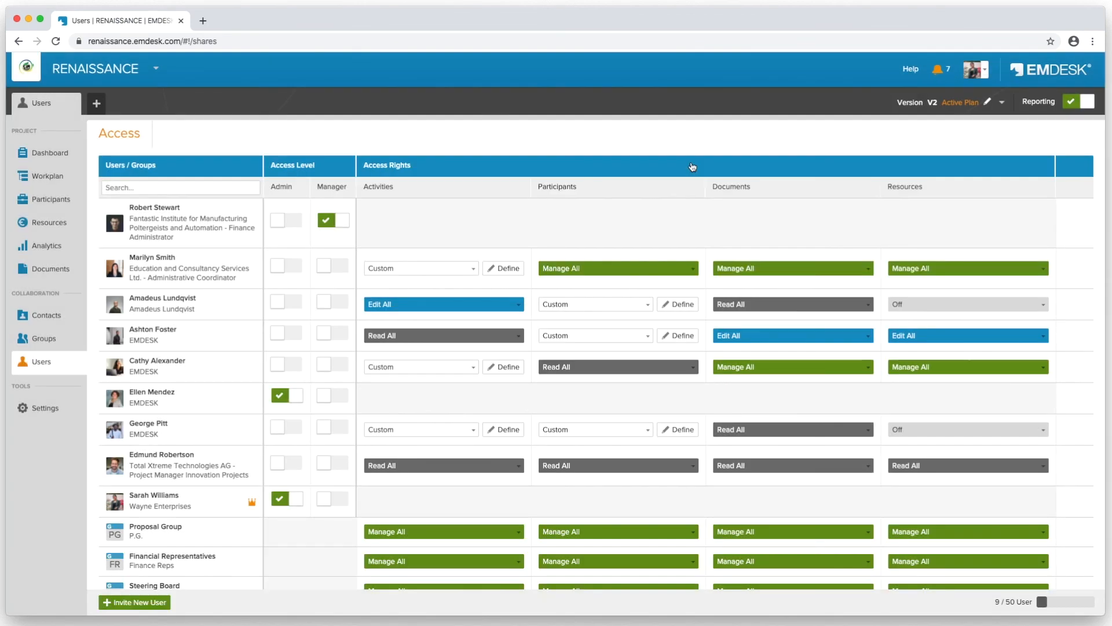
Check the Activities and Participants access right options for the Financial Representatives group.
scroll(260, 440, down, 1)
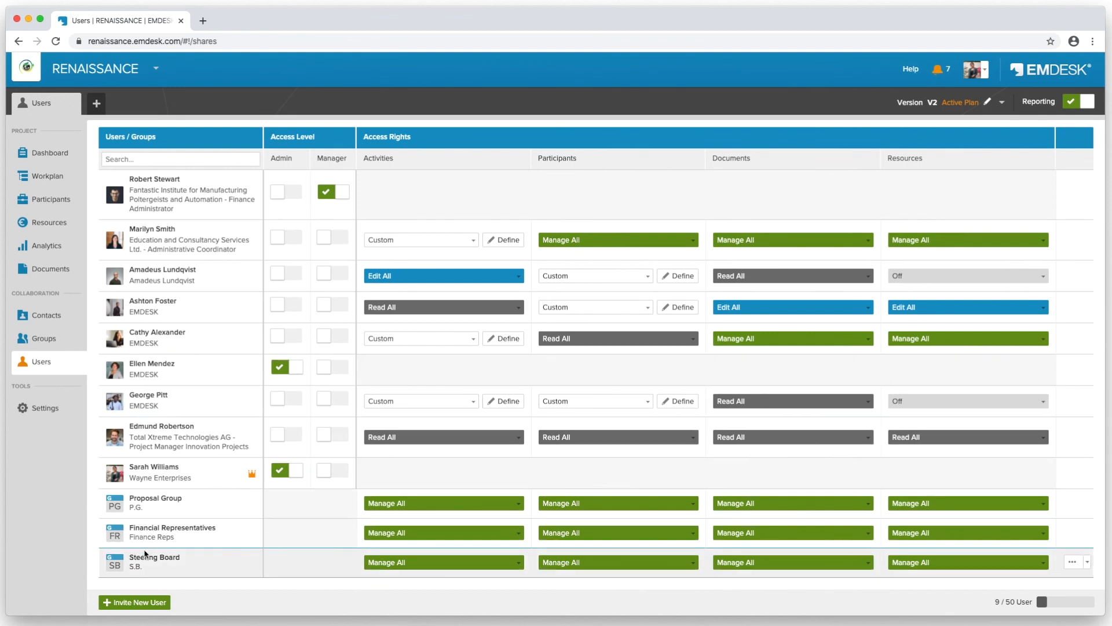
click(422, 534)
click(422, 534)
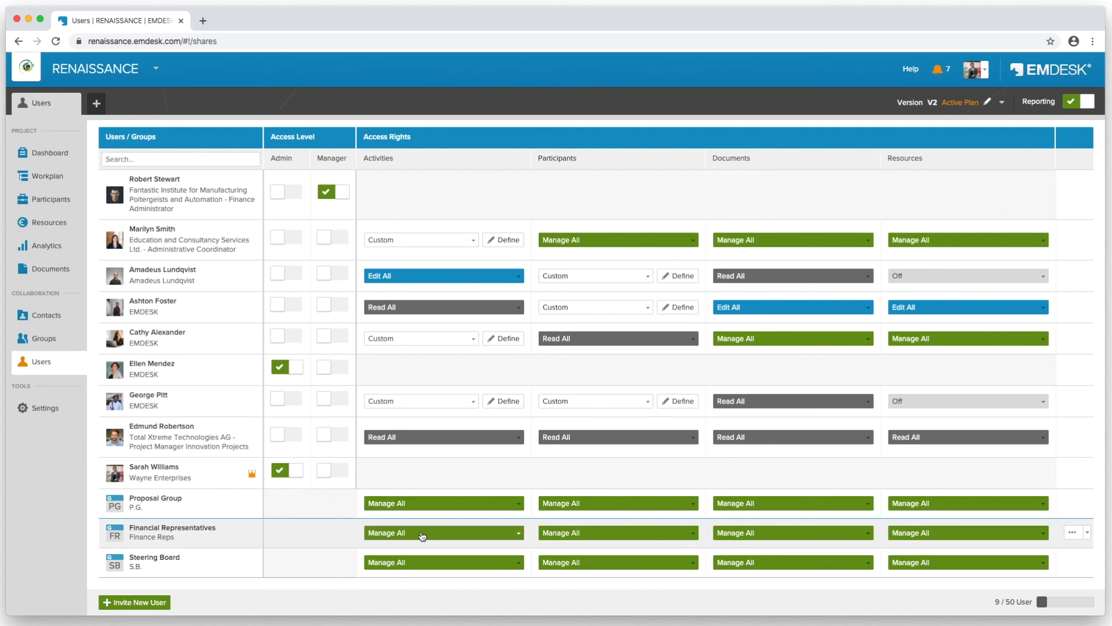
click(574, 533)
click(573, 532)
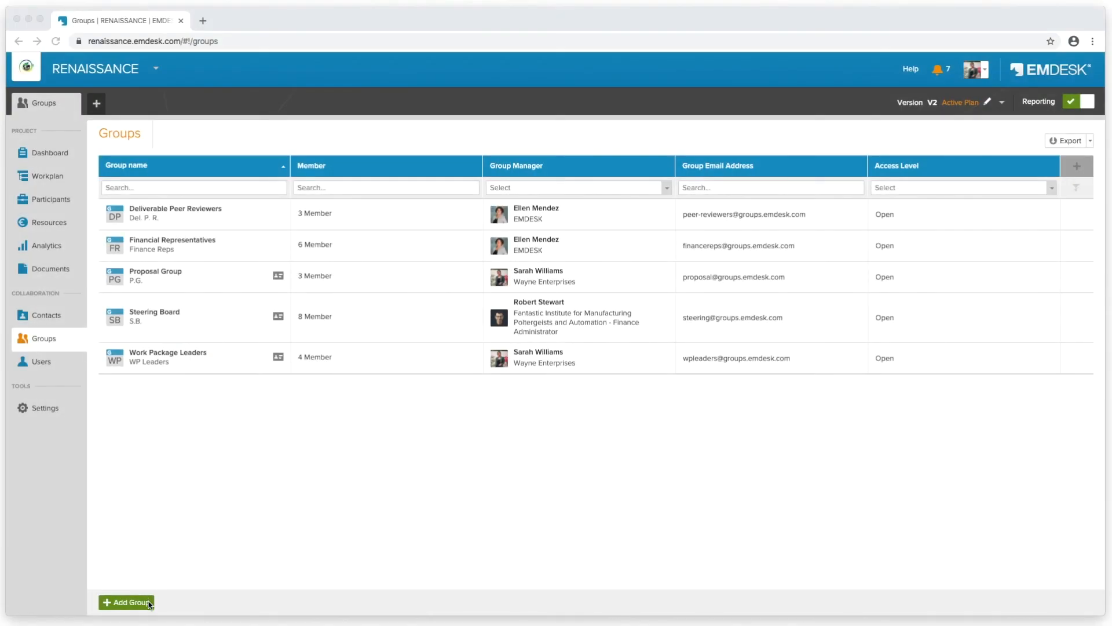
Create a new group named "Scientific Board" and enable group mail with the address prefix "ren-scientificboard".
click(143, 605)
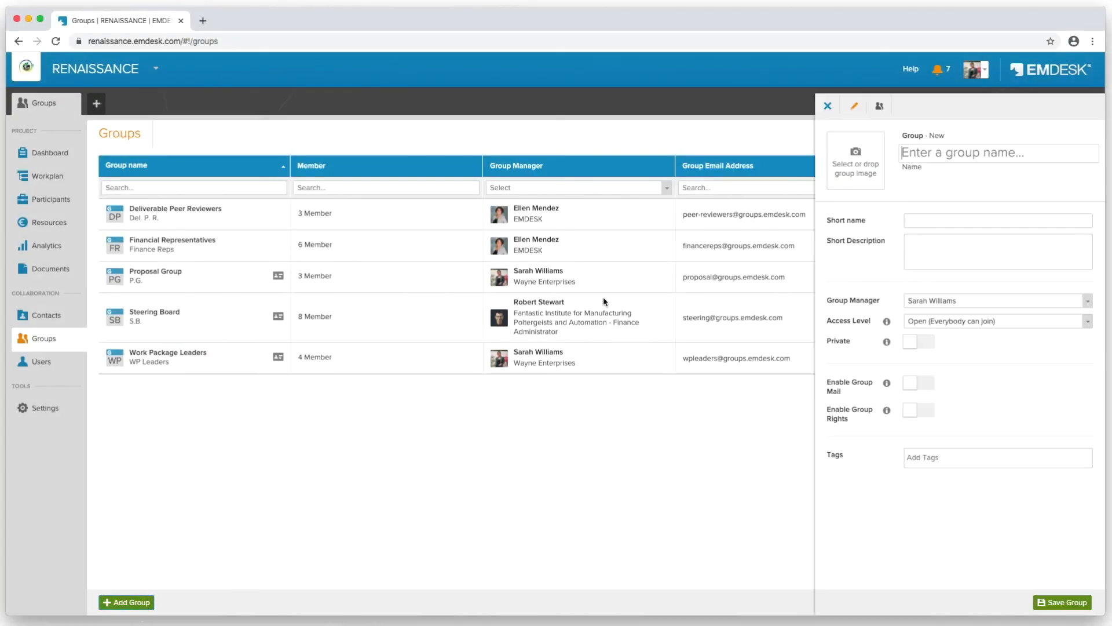
click(913, 153)
text(Scientific Board)
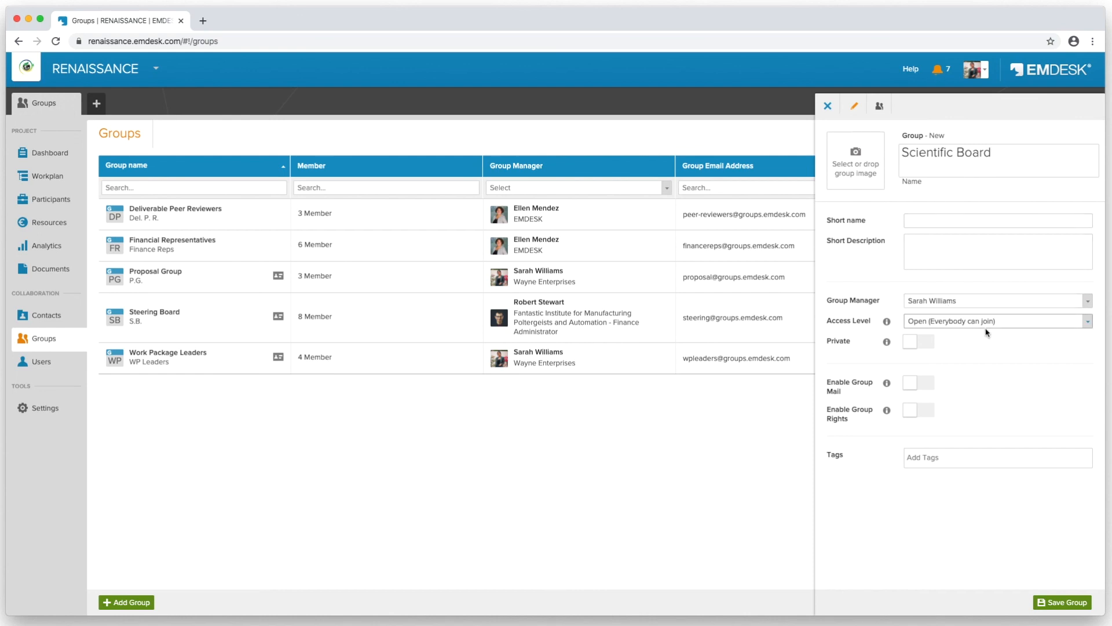
click(925, 388)
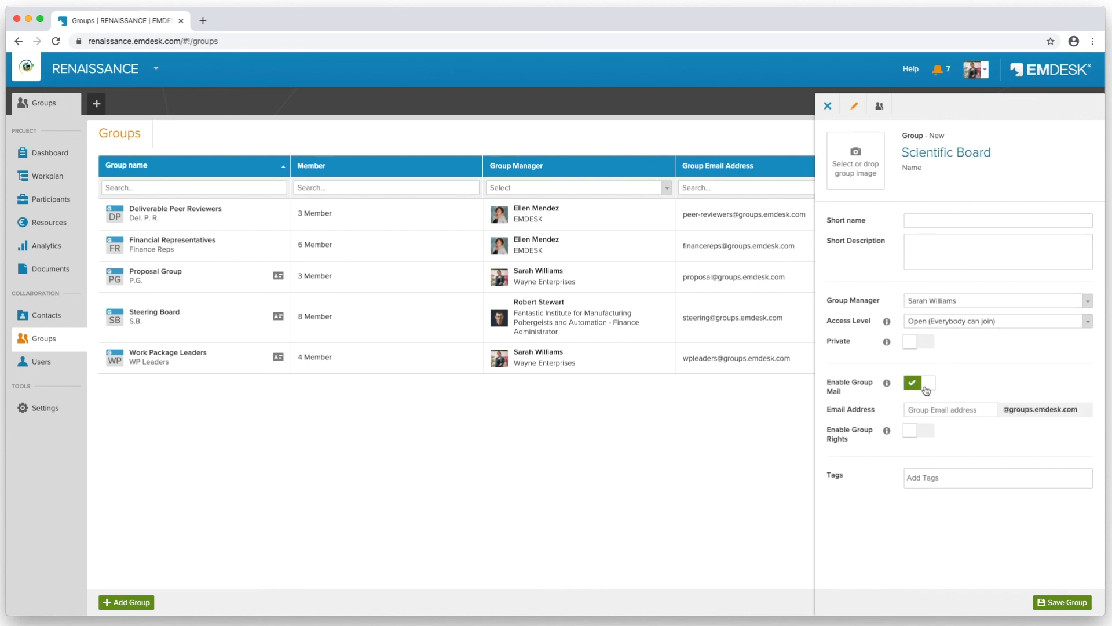
text(ren-scientificboard)
Add the first three listed users as members of the new group and save the group.
click(879, 106)
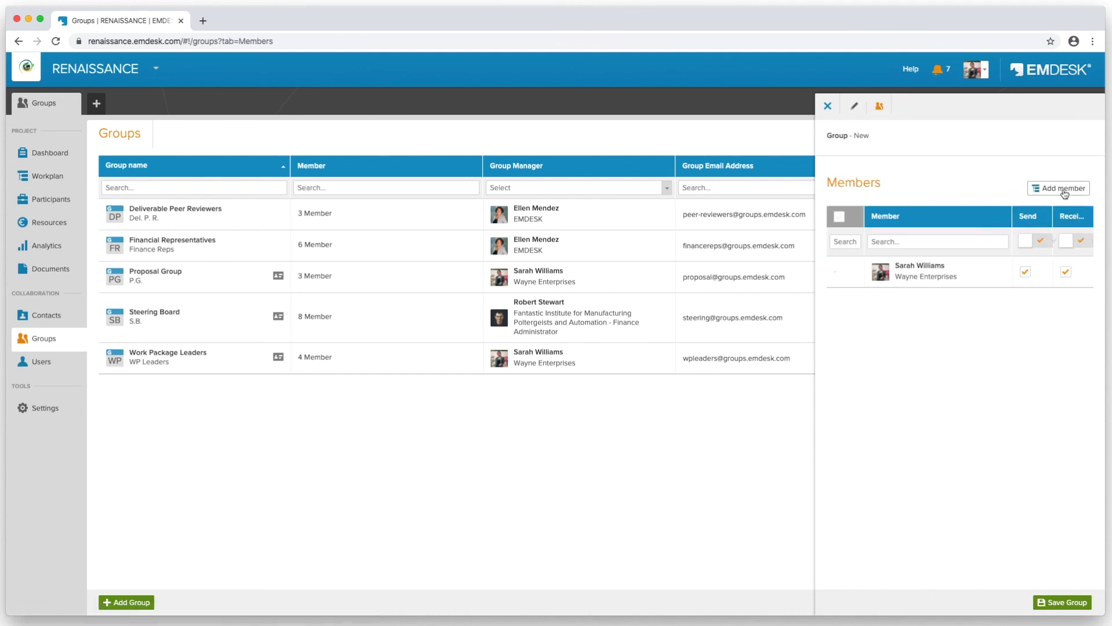
click(1060, 189)
click(1075, 251)
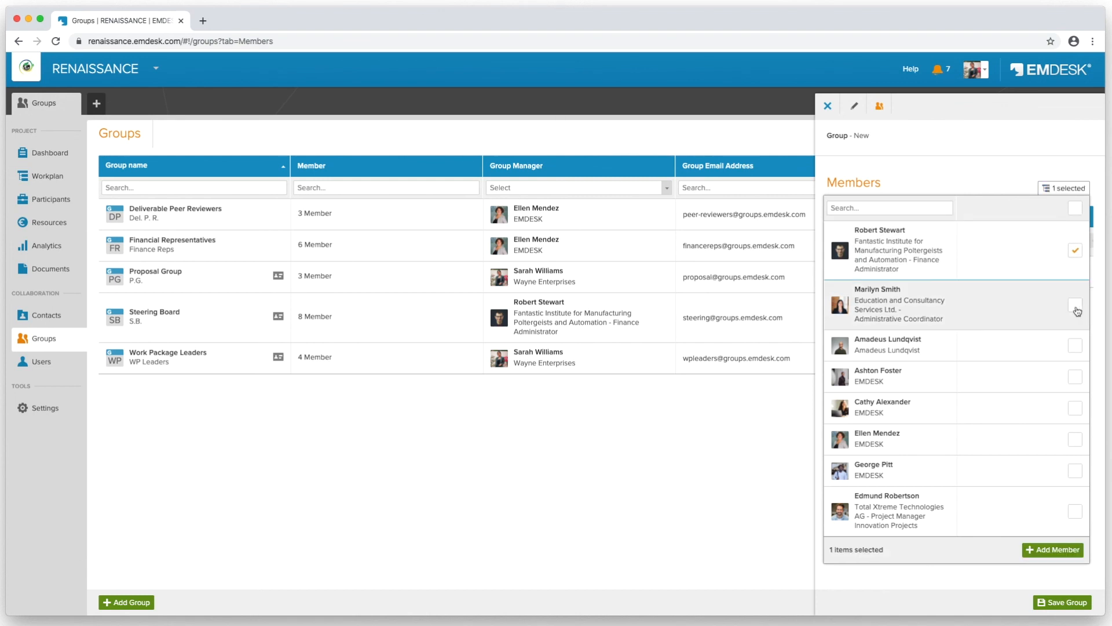
click(1076, 308)
click(1077, 347)
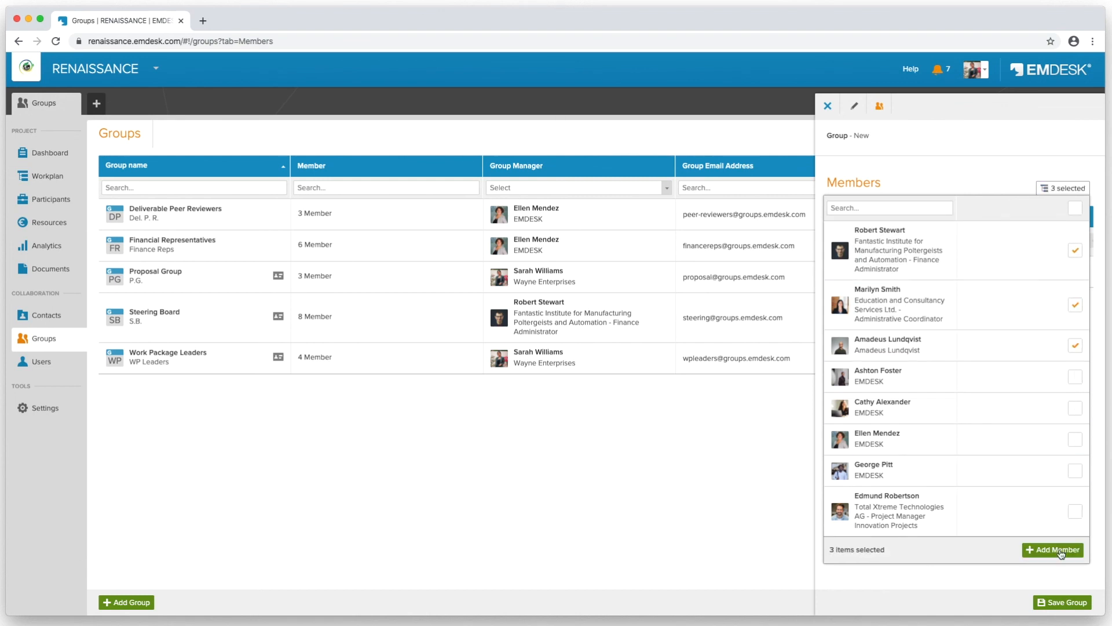
click(1060, 550)
click(1061, 603)
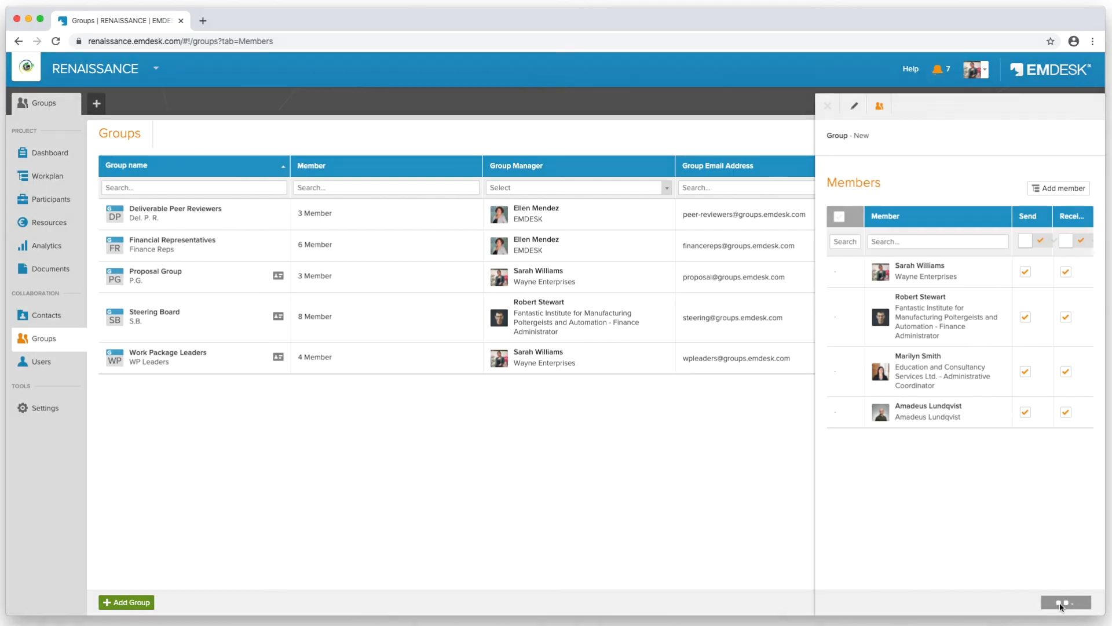